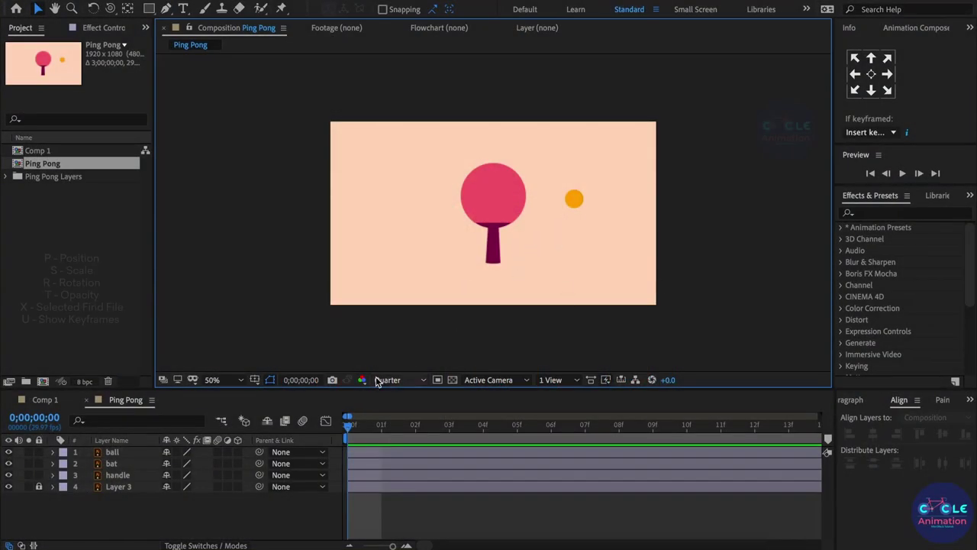
Step: Test-move the bat circle and the handle, then undo both moves
left_click_drag(515, 187, 418, 193)
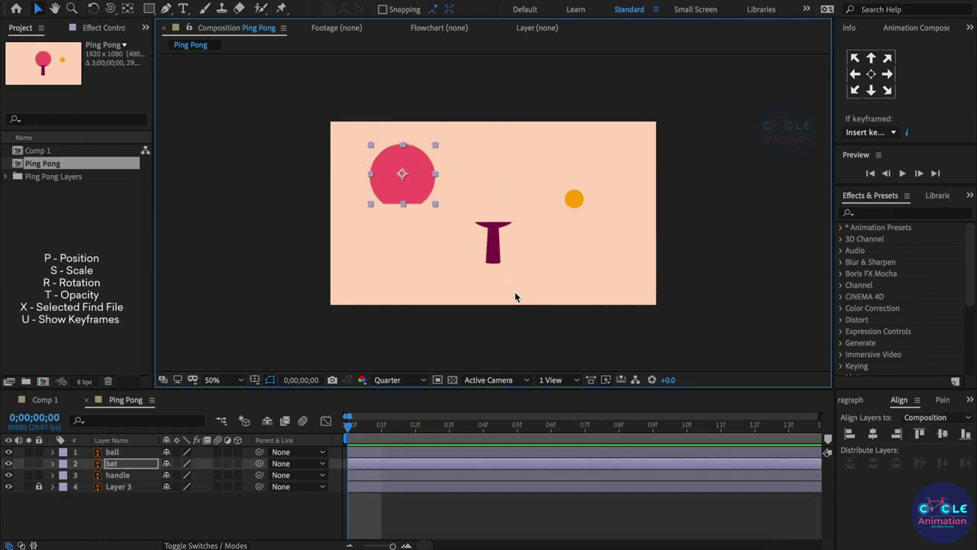
key("ctrl+z")
left_click_drag(498, 263, 499, 282)
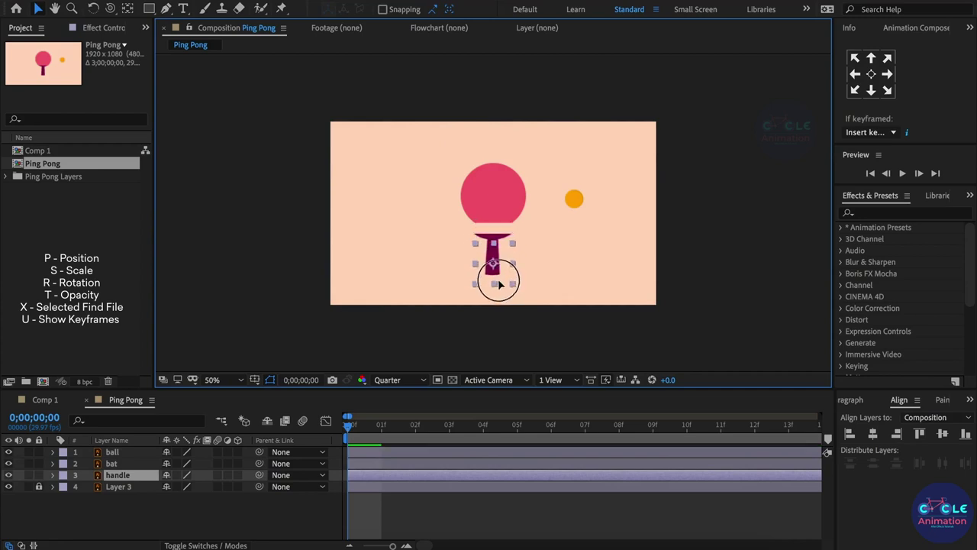
key("ctrl+z")
Step: Select the orange ball layer and delete it
left_click(579, 199)
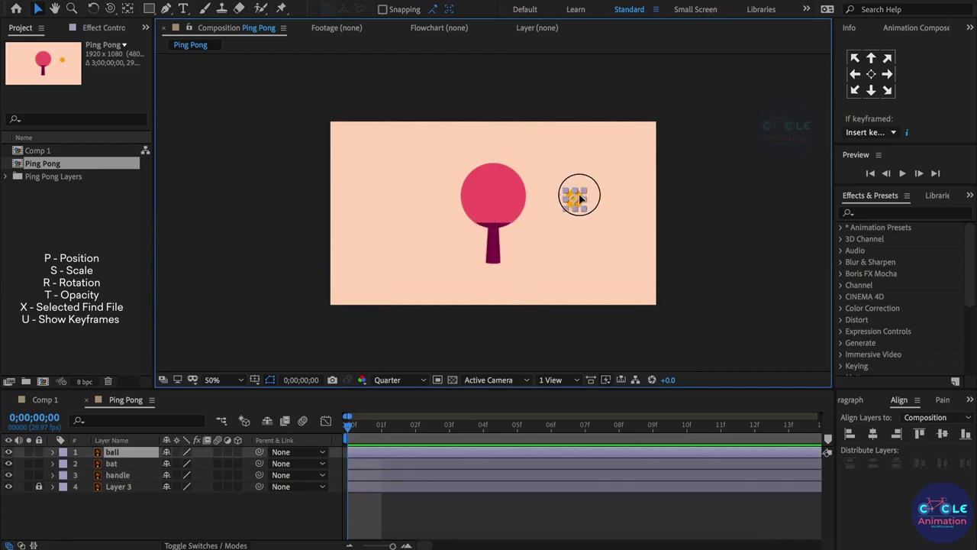
left_click(581, 195)
key("Delete")
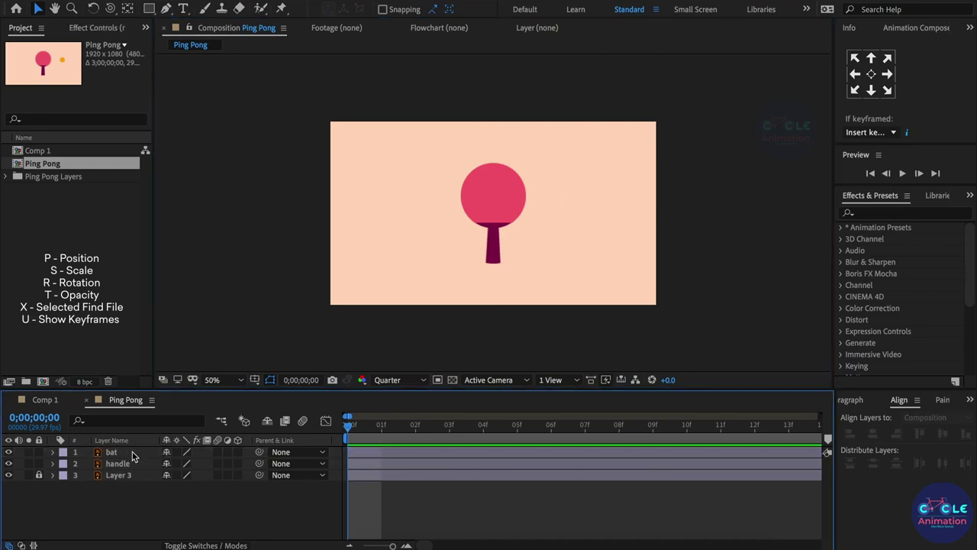
Step: Create a bat Outlines shape layer from the bat vector layer and delete the original bat layer
left_click(131, 452)
right_click(139, 454)
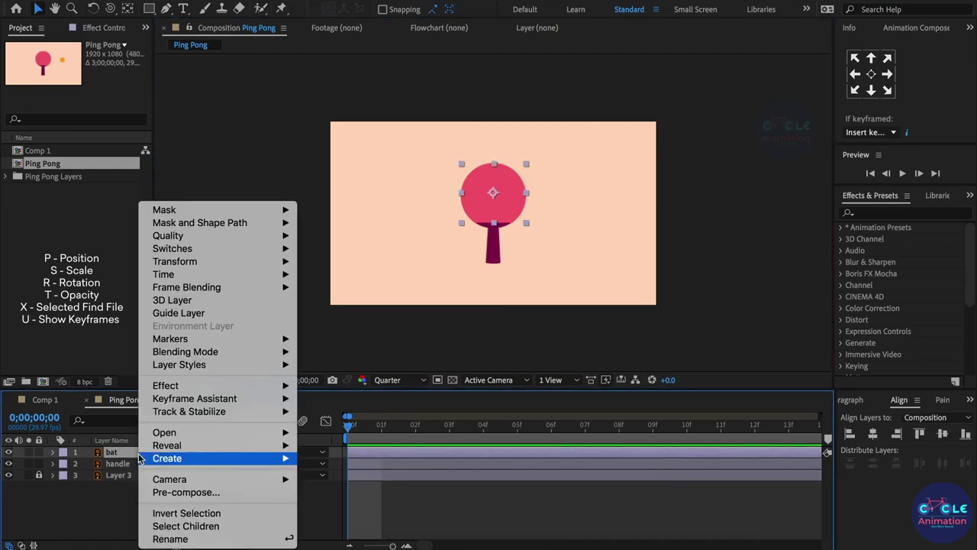
mouse_move(198, 462)
left_click(378, 497)
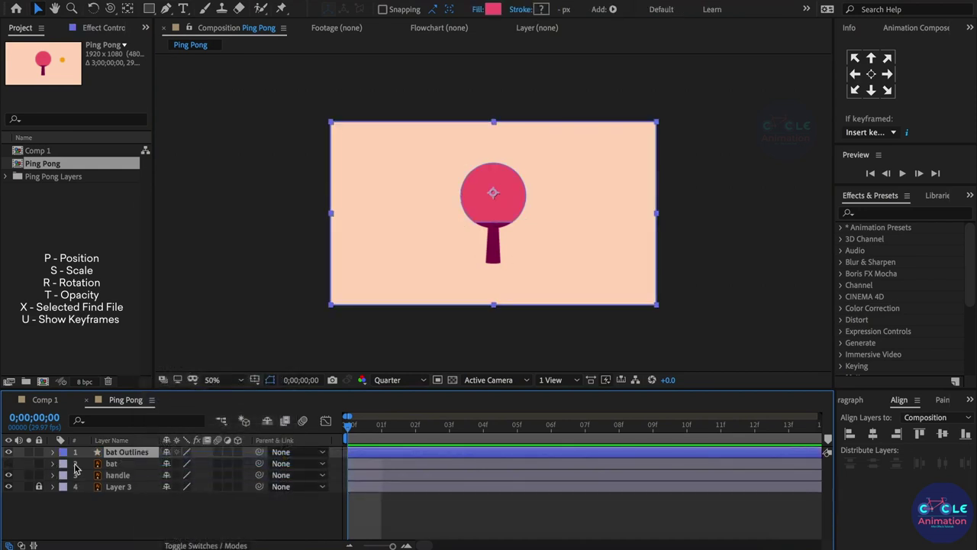
left_click(107, 467)
key("Delete")
Step: Delete the inner Group 1 and Merge Paths 1 from the bat Outlines contents
left_click(111, 453)
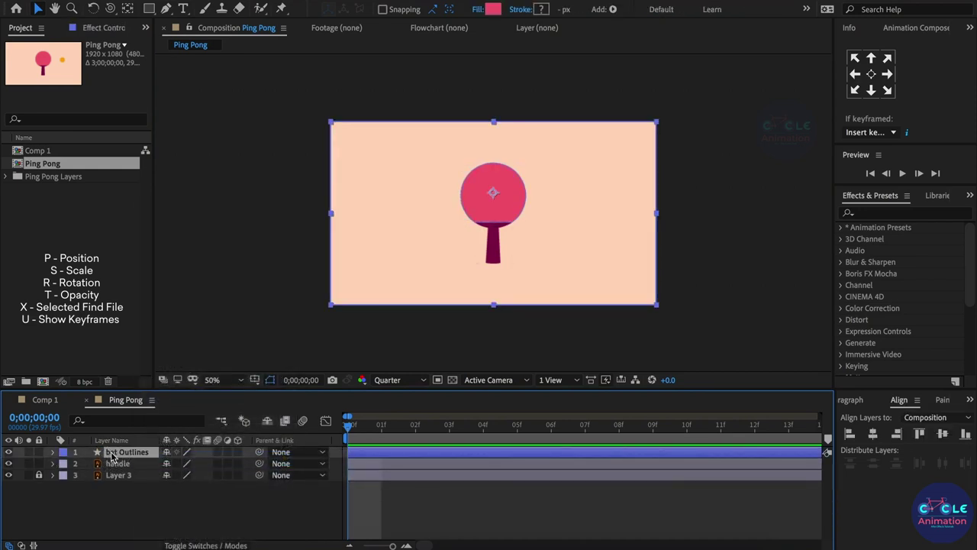
left_click(53, 452)
left_click(65, 464)
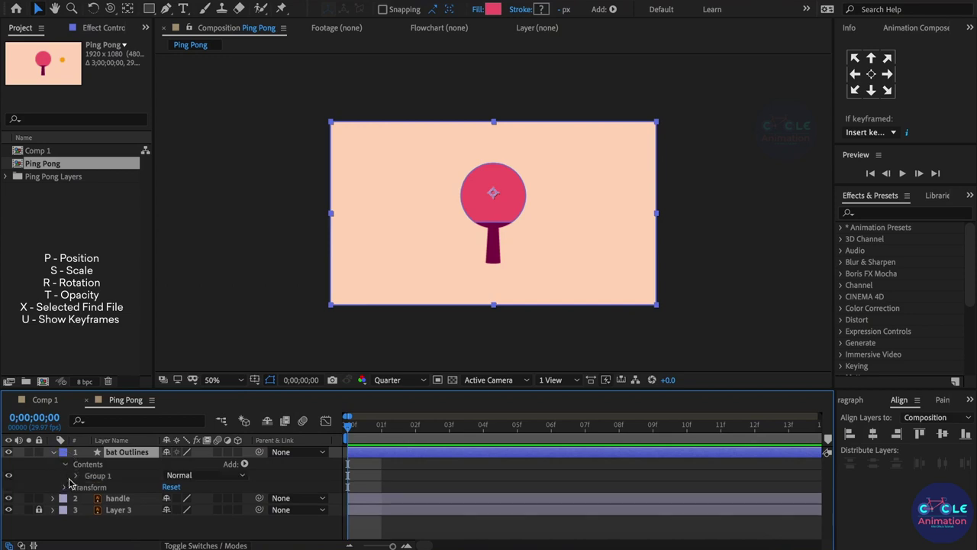
left_click(77, 475)
left_click(121, 509)
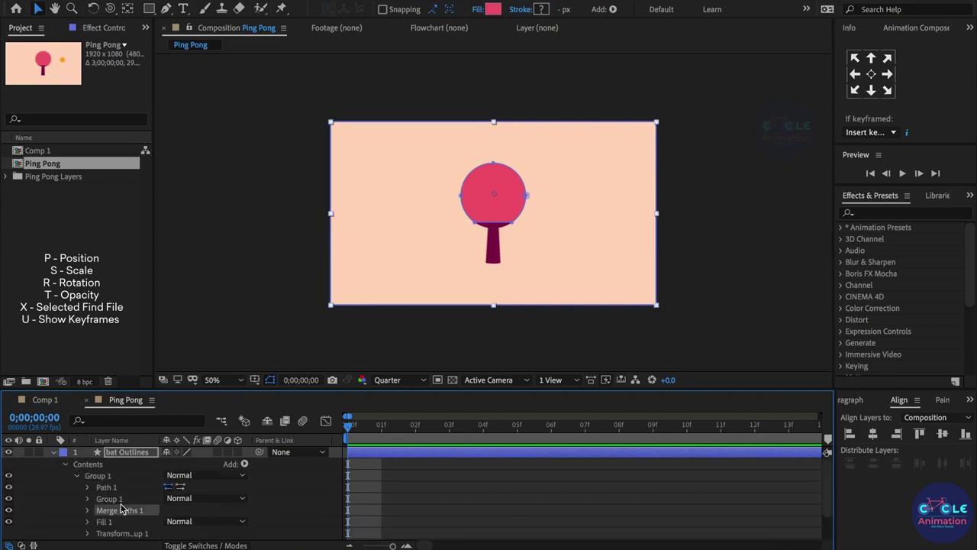
left_click(115, 498, "shift")
key("Delete")
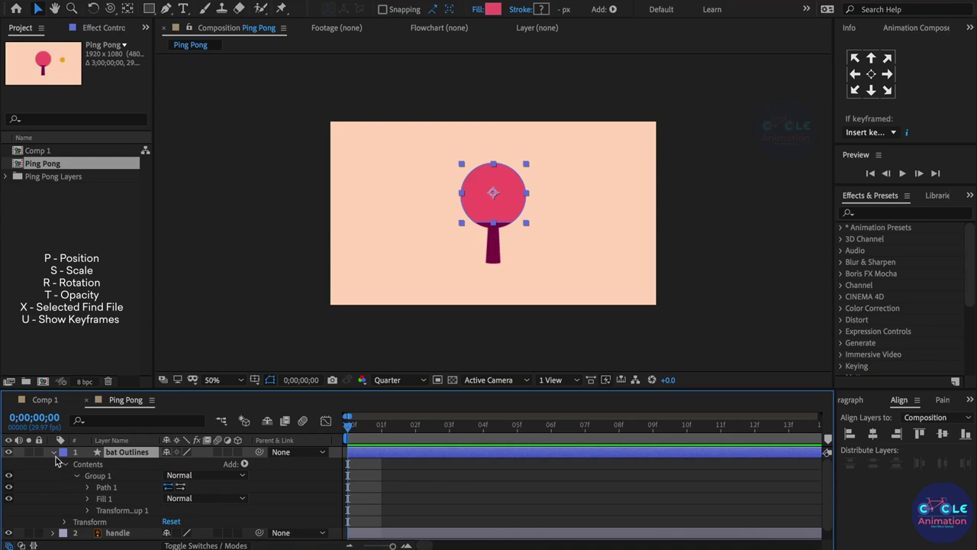
left_click(54, 452)
left_click(118, 463)
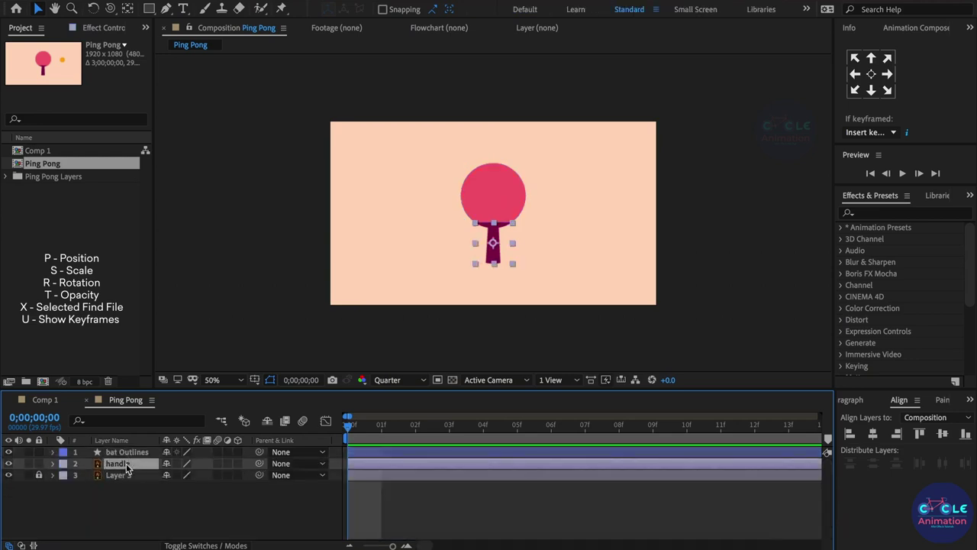
Step: Create a handle Outlines shape layer from the handle and delete the original handle layer
right_click(127, 467)
mouse_move(187, 459)
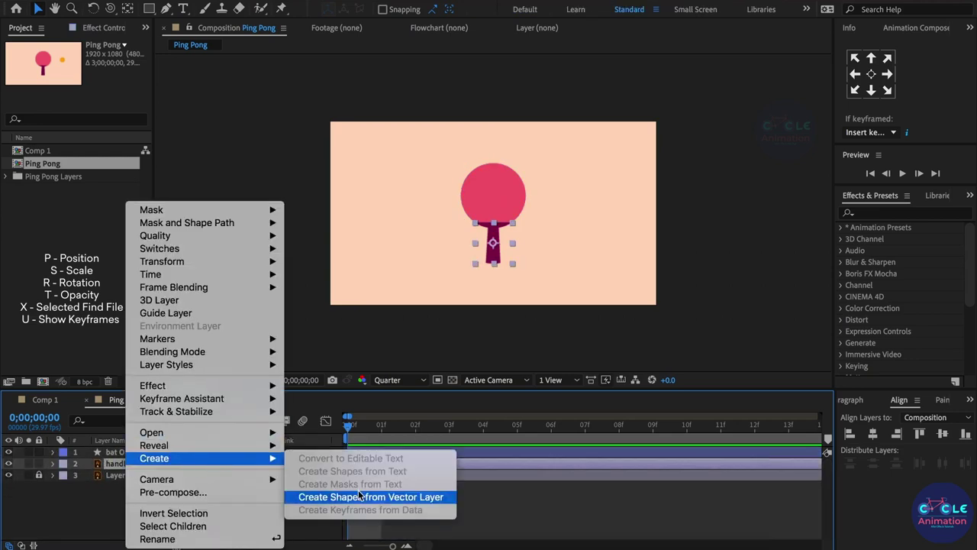
left_click(358, 497)
left_click(115, 476)
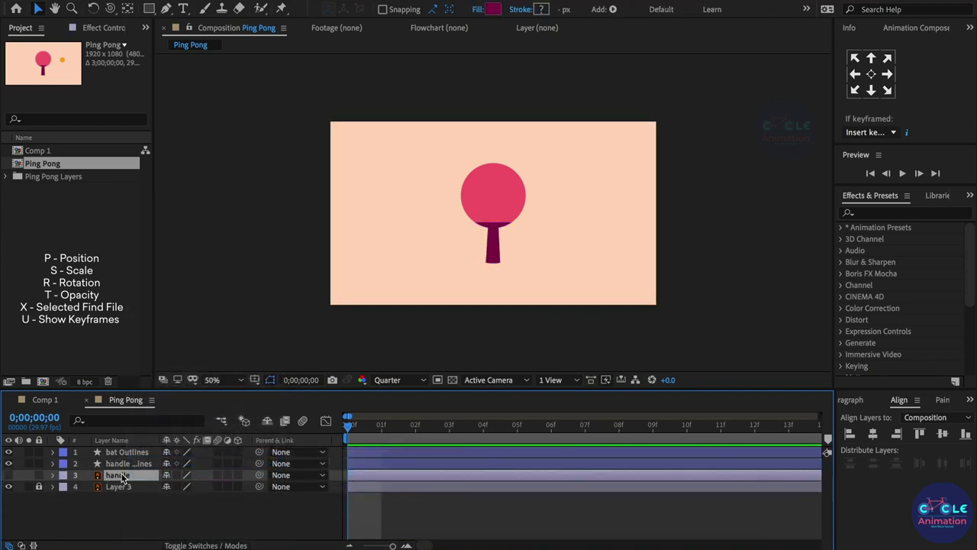
key("Delete")
Step: Delete the inner Group 1 and Merge Paths 1 from the handle Outlines contents
left_click(52, 464)
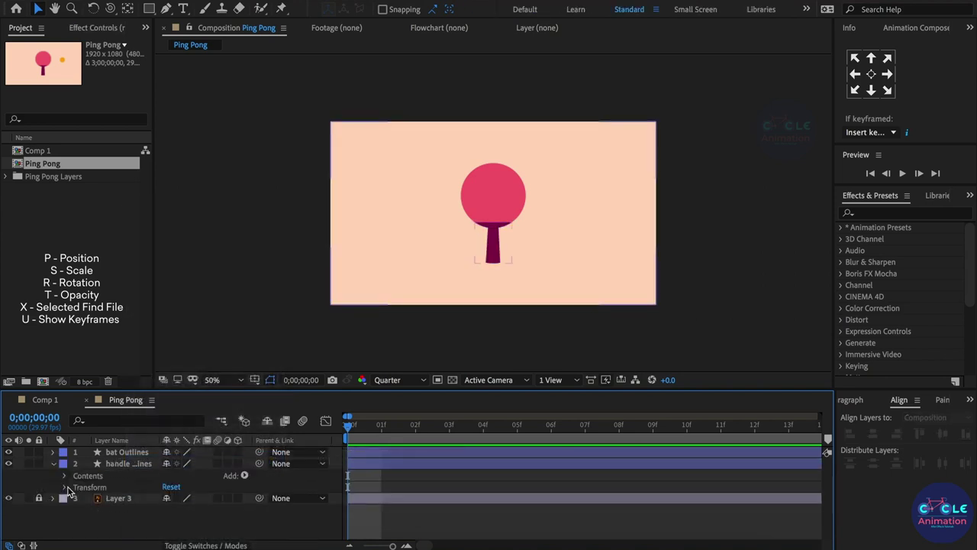
left_click(65, 475)
left_click(76, 487)
scroll(84, 499, "down", 1)
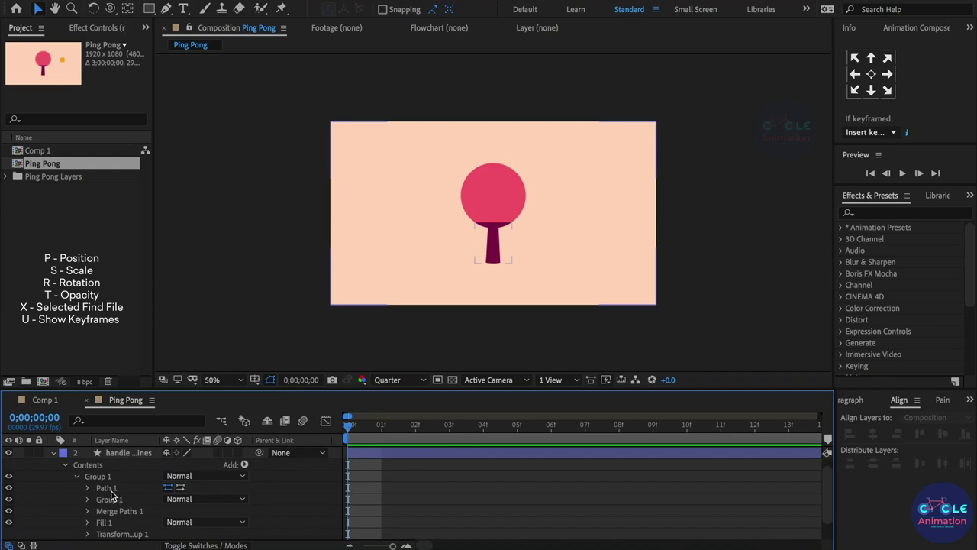
left_click(112, 498)
left_click(122, 511, "shift")
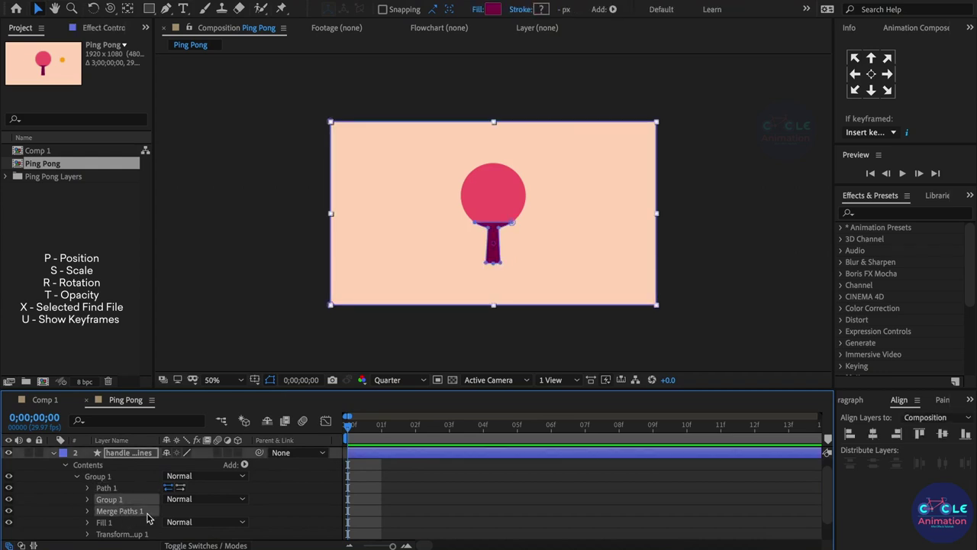
key("Delete")
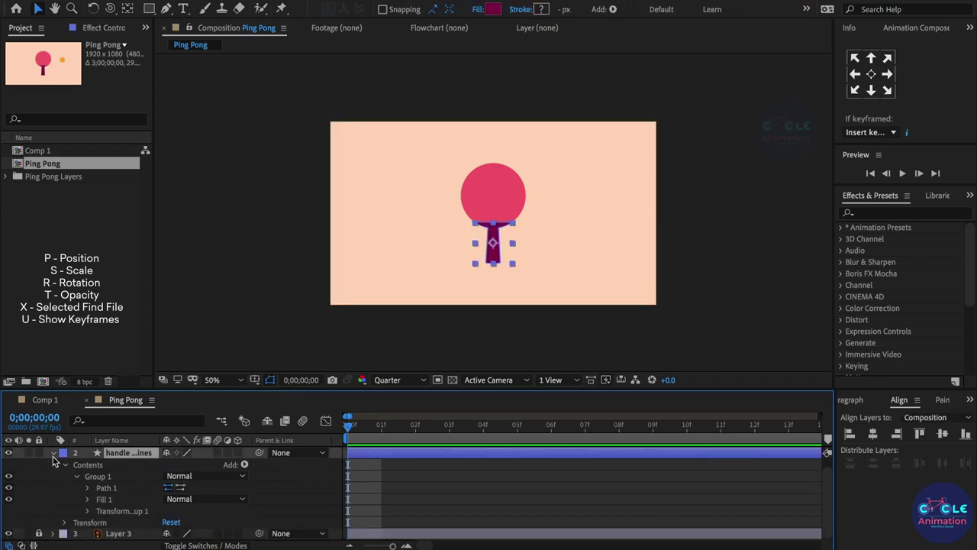
left_click(53, 454)
left_click(117, 508)
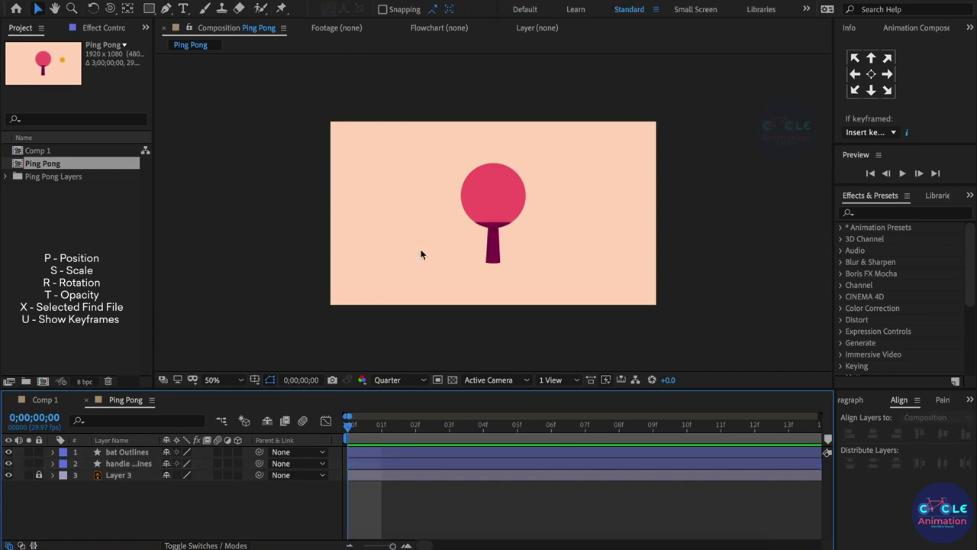
Step: Check the bat and handle shapes in the viewer, then make the bat Outlines layer 3D
left_click(506, 195)
left_click(498, 261)
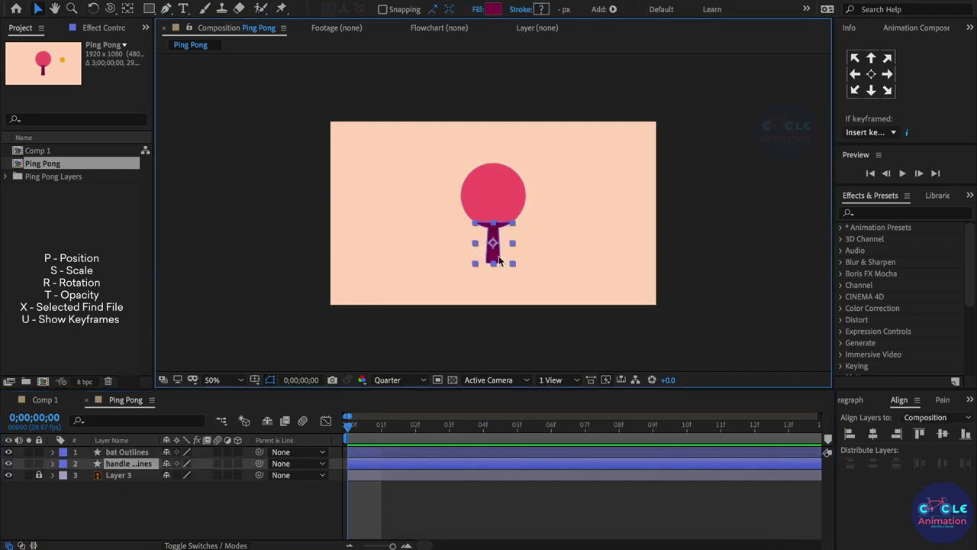
left_click(238, 511)
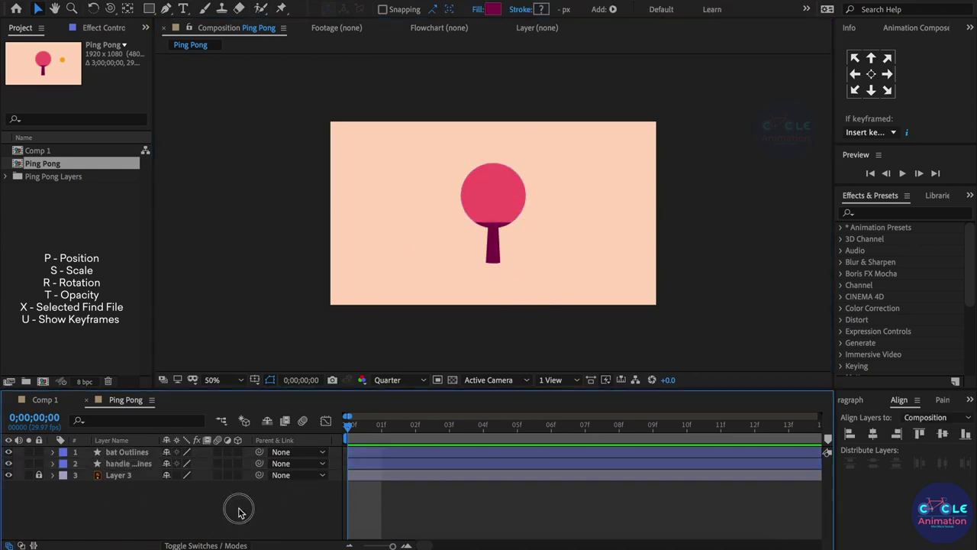
left_click(237, 451)
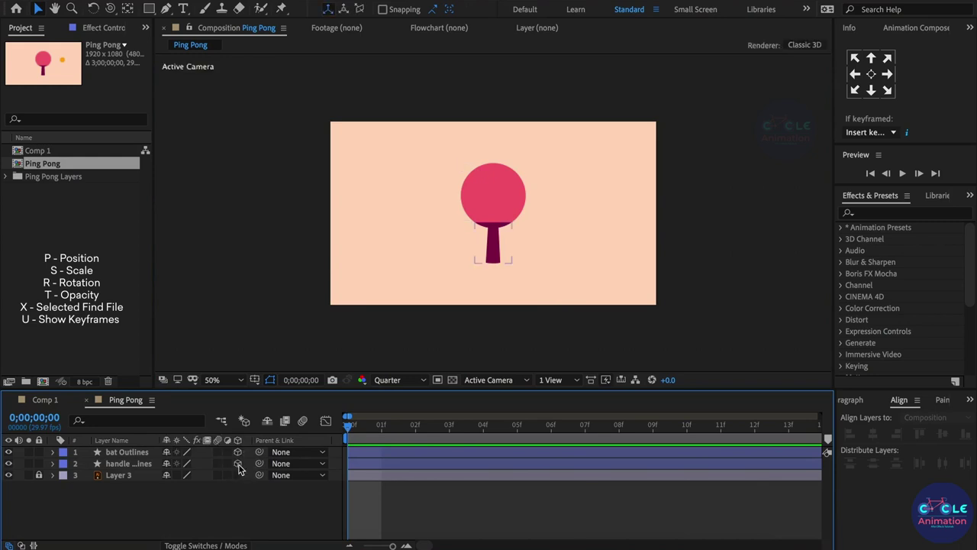
Step: Switch the Ping Pong composition's 3D renderer from Classic 3D to CINEMA 4D
left_click(126, 467)
left_click(164, 497)
key("ctrl+k")
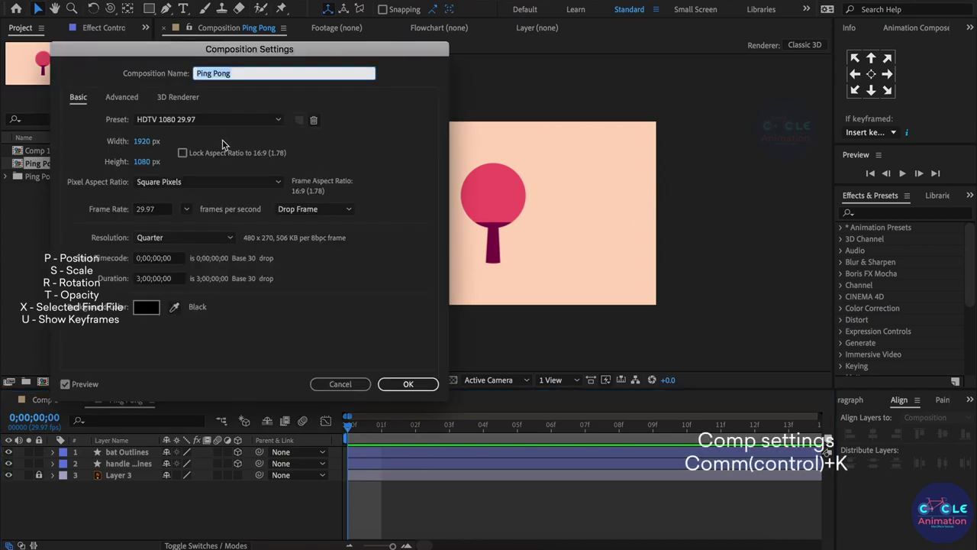
left_click(188, 101)
left_click(188, 157)
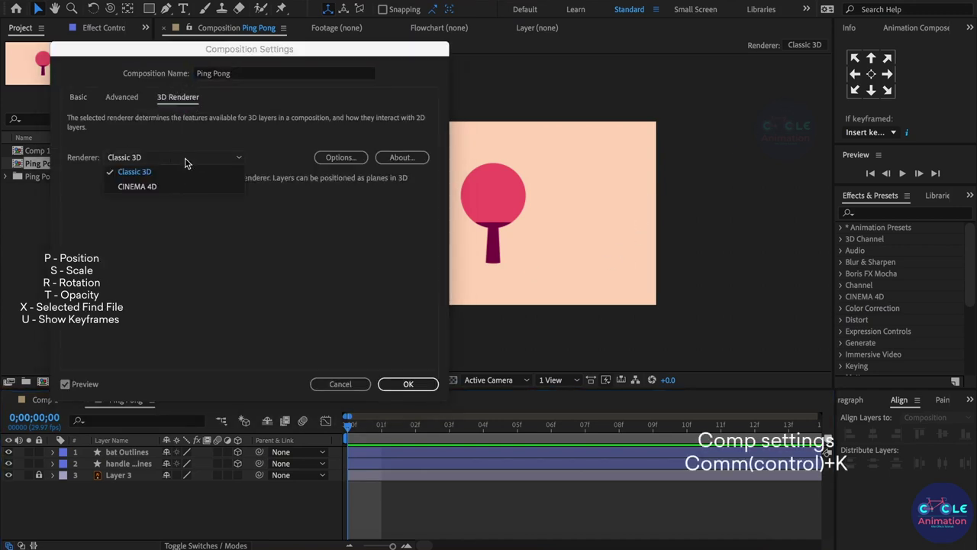
left_click(195, 188)
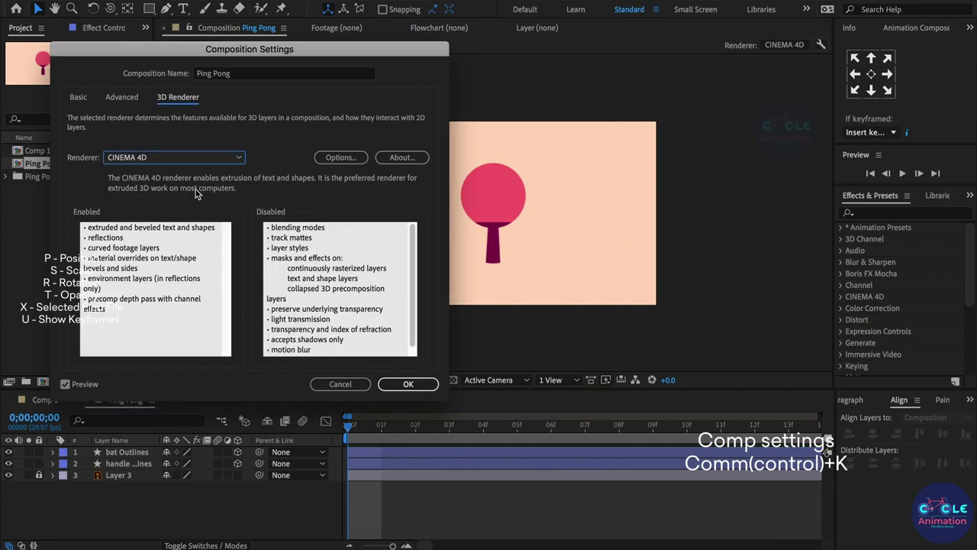
left_click(407, 384)
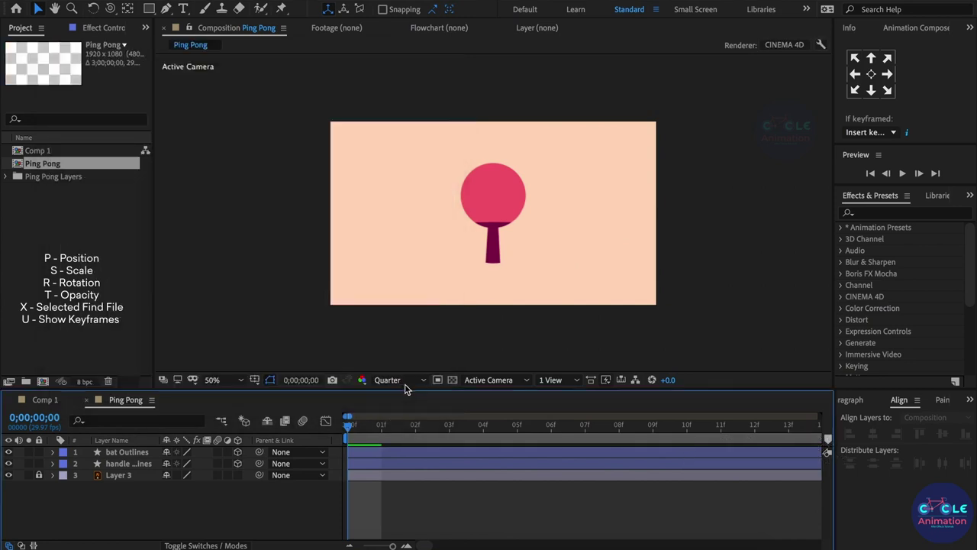
Step: Show Top and Active Camera views side by side, with the Top view active
left_click(127, 453)
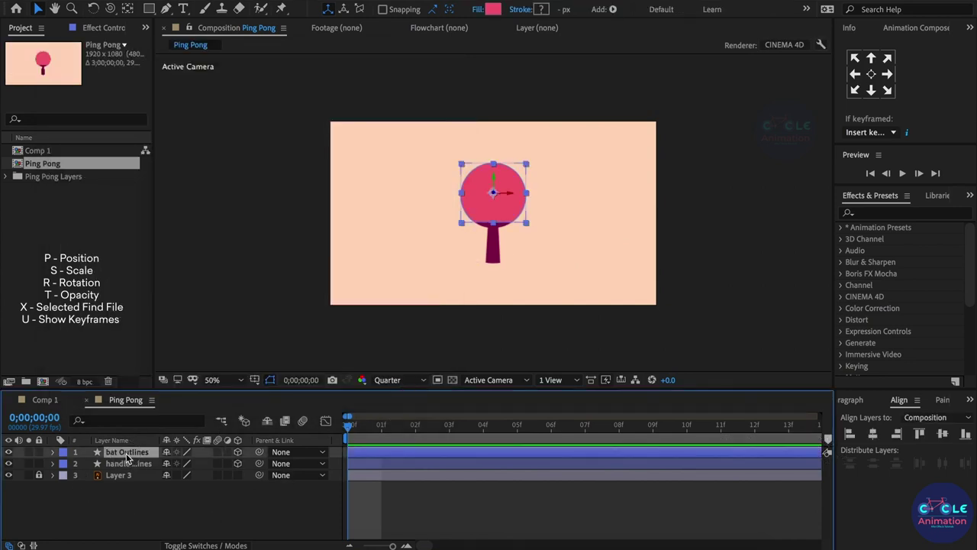
left_click(53, 452)
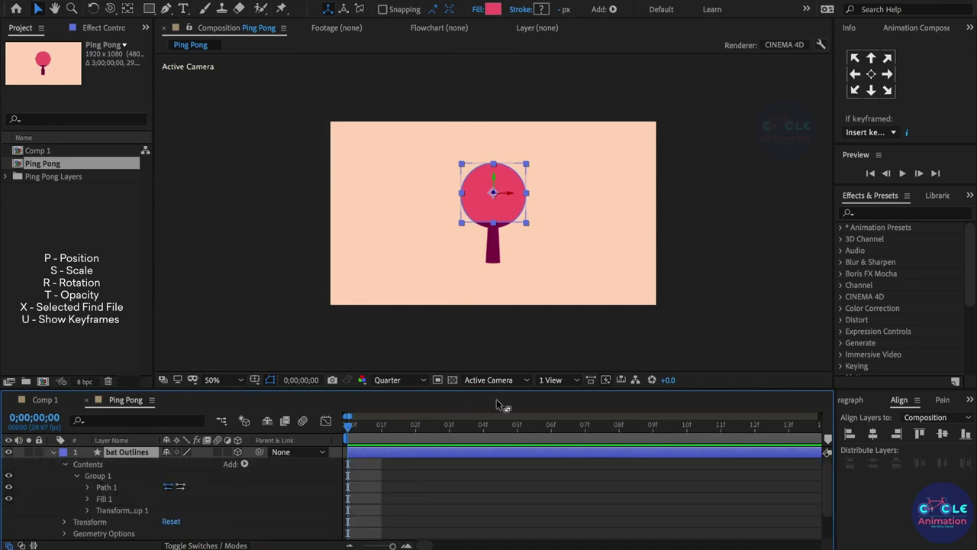
left_click(551, 384)
left_click(567, 406)
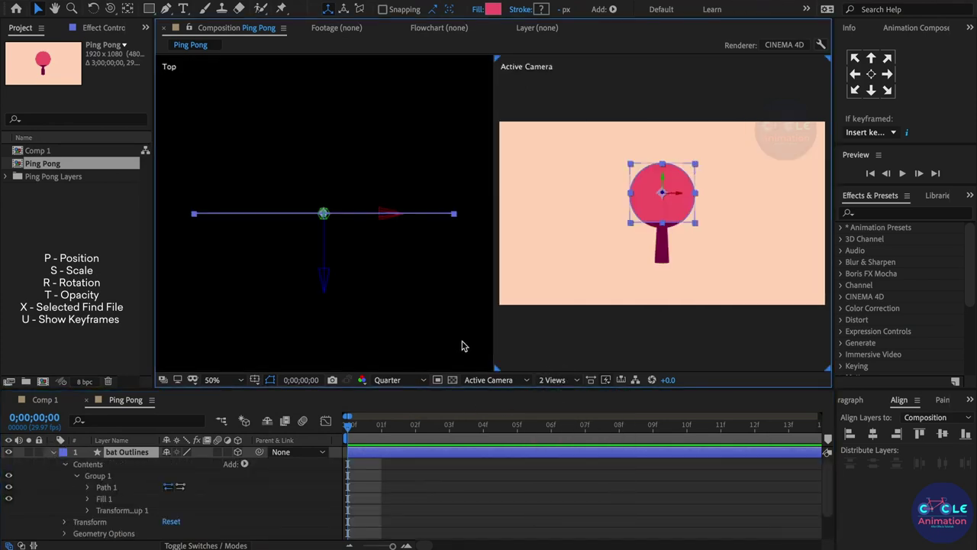
left_click(306, 353)
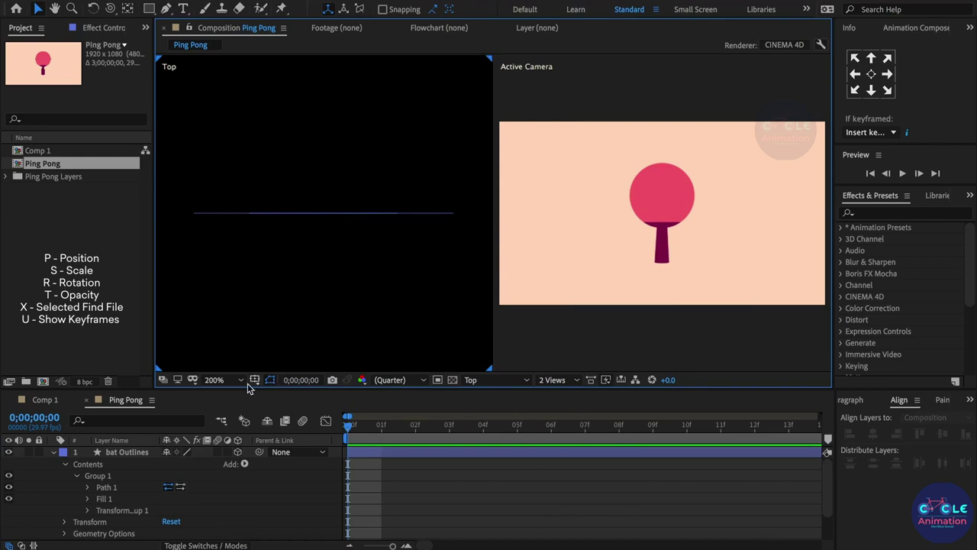
Step: Set the composition background to the peach colour sampled from the bat with the eyedropper
key("ctrl+k")
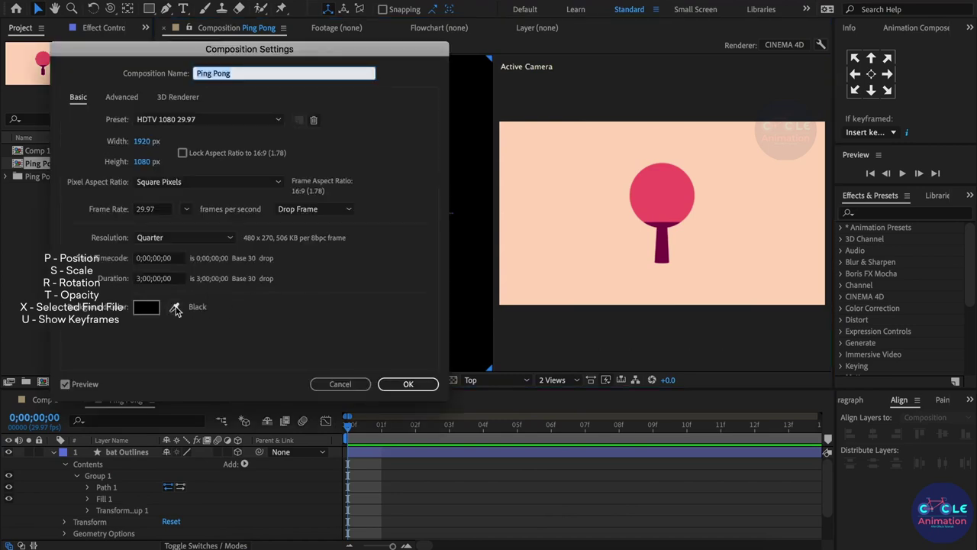
left_click(174, 306)
left_click(542, 263)
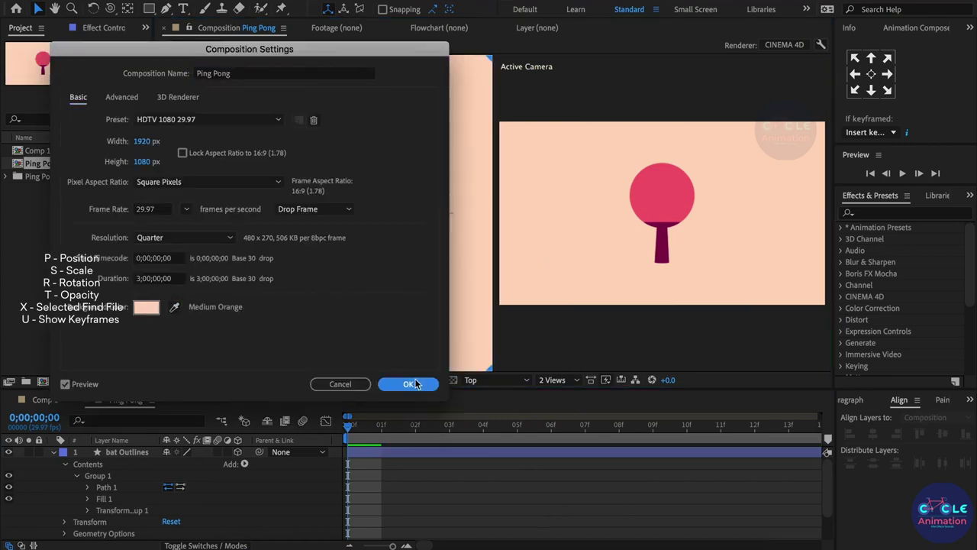
left_click(404, 384)
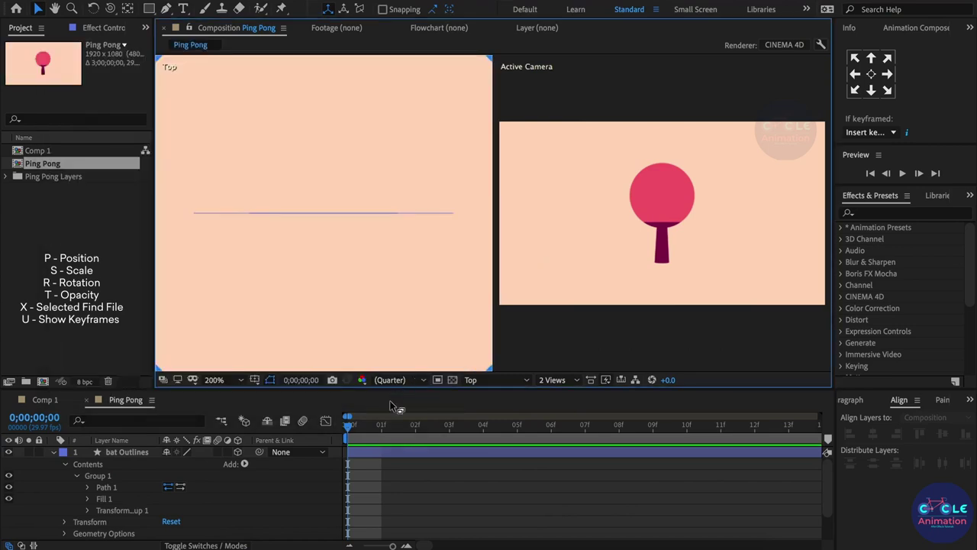
left_click(127, 452)
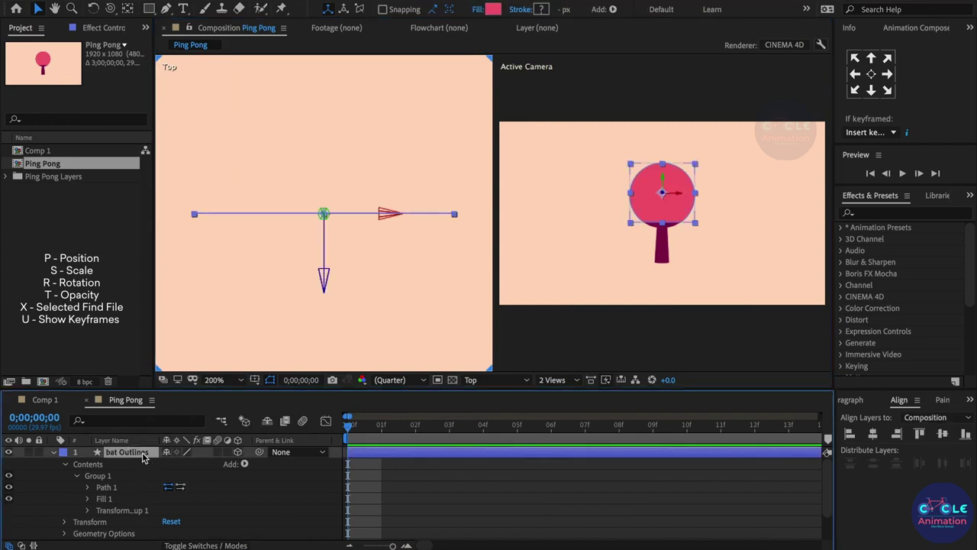
left_click(75, 477)
Step: Set the bat Outlines layer's Geometry Options Extrusion Depth to 28
left_click(66, 499)
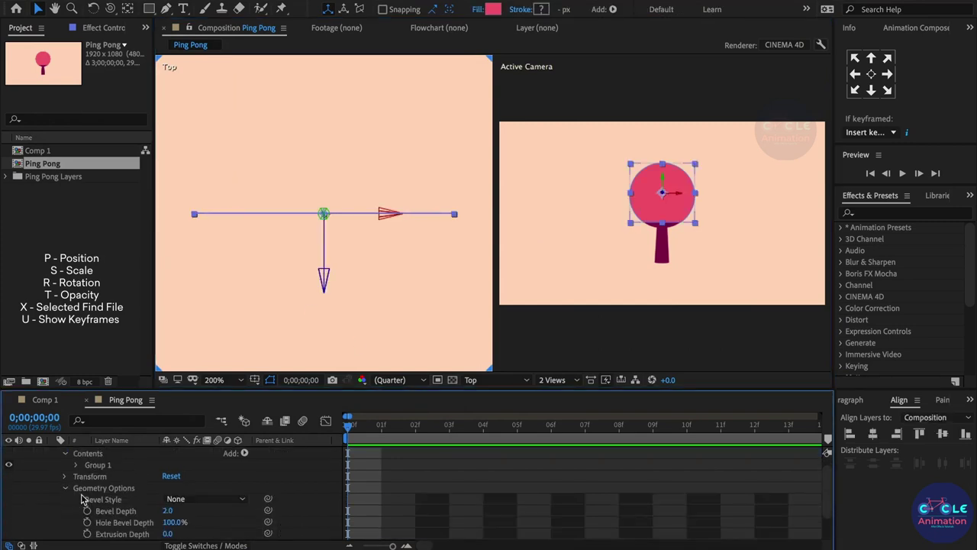
scroll(115, 501, "down", 1)
left_click(168, 513)
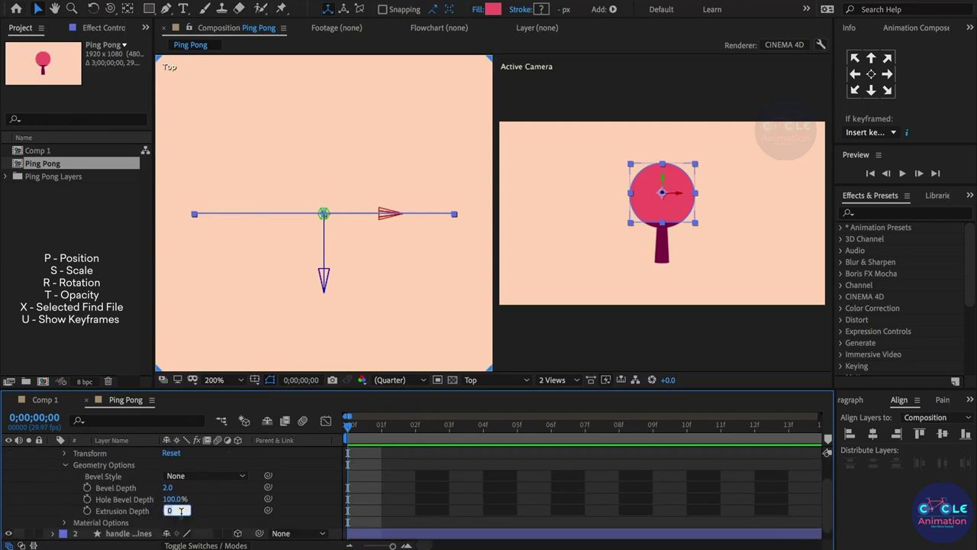
type("28")
key("Return")
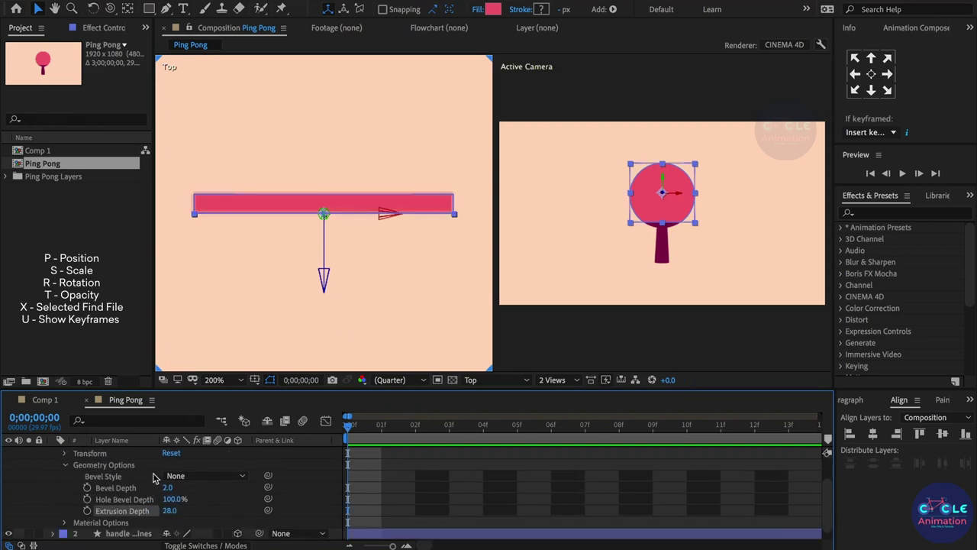
scroll(76, 473, "up", 2)
scroll(65, 475, "down", 2)
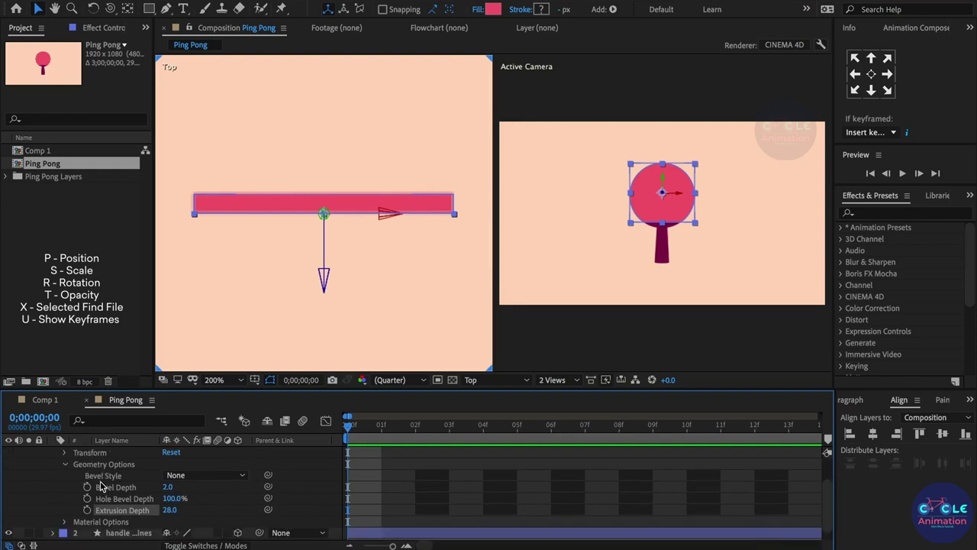
scroll(101, 486, "down", 1)
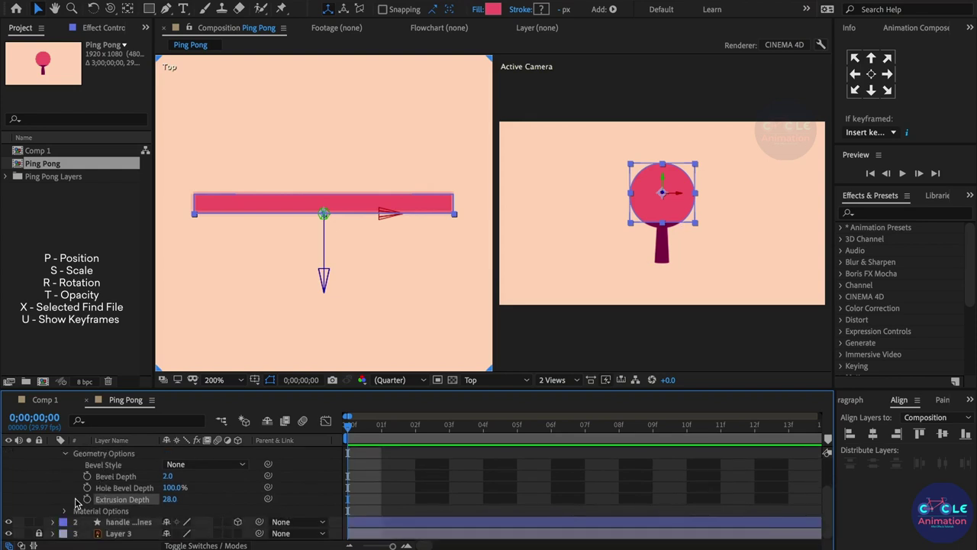
scroll(76, 498, "up", 3)
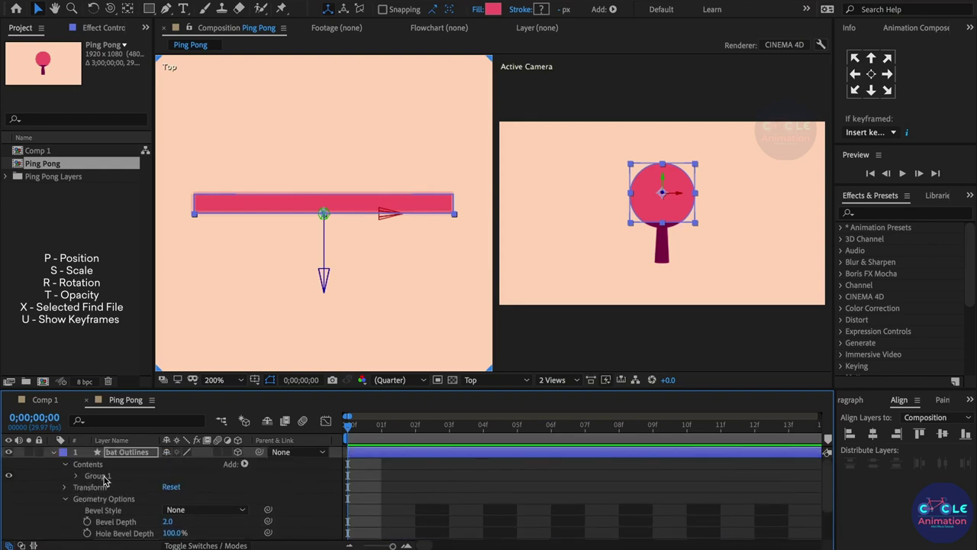
Step: Add a Side Color to the bat's Group 1 and set it to white
left_click(112, 476)
left_click(244, 464)
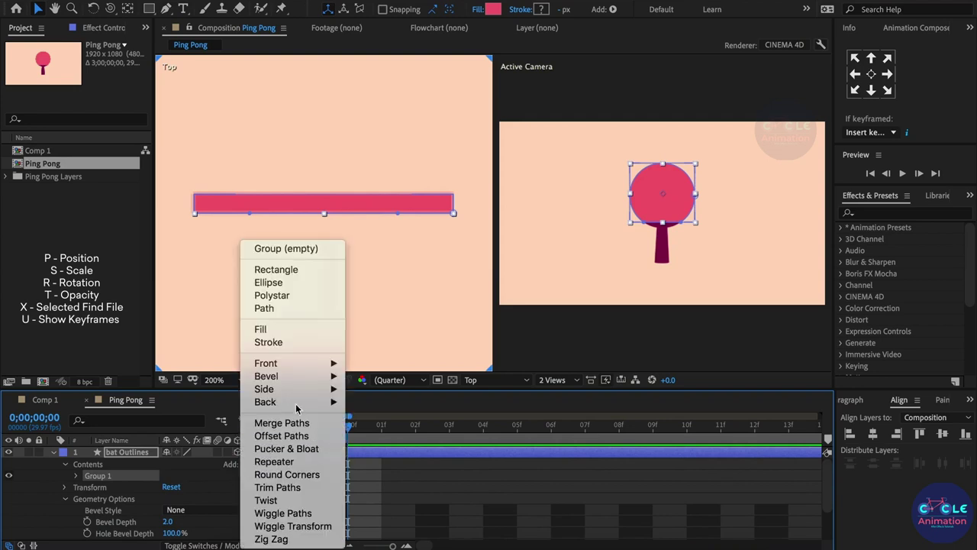
mouse_move(310, 391)
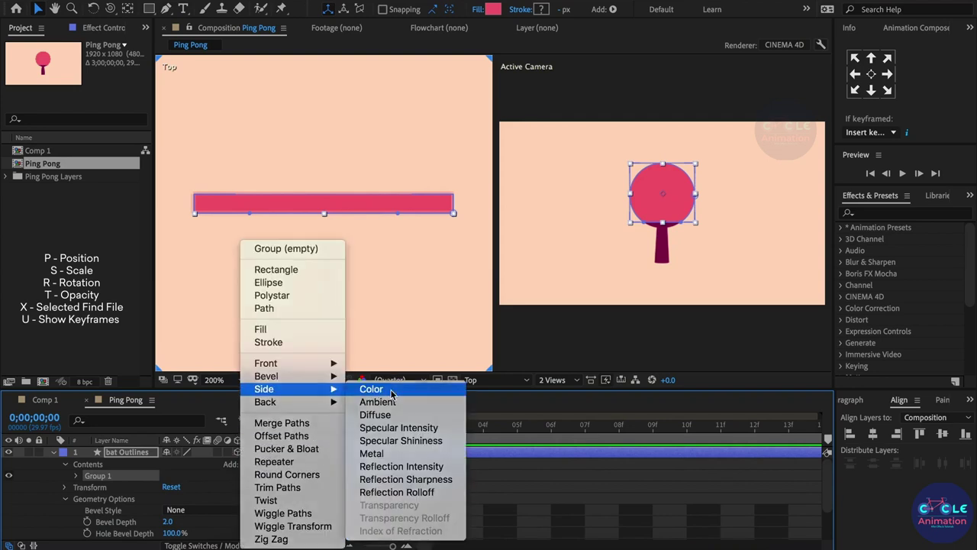
left_click(391, 393)
scroll(173, 507, "down", 2)
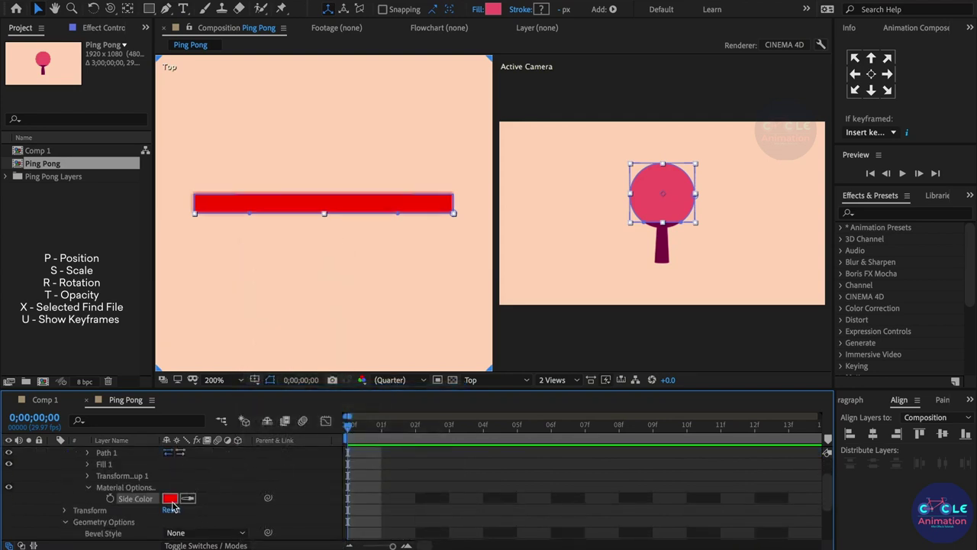
left_click(170, 498)
left_click(193, 359)
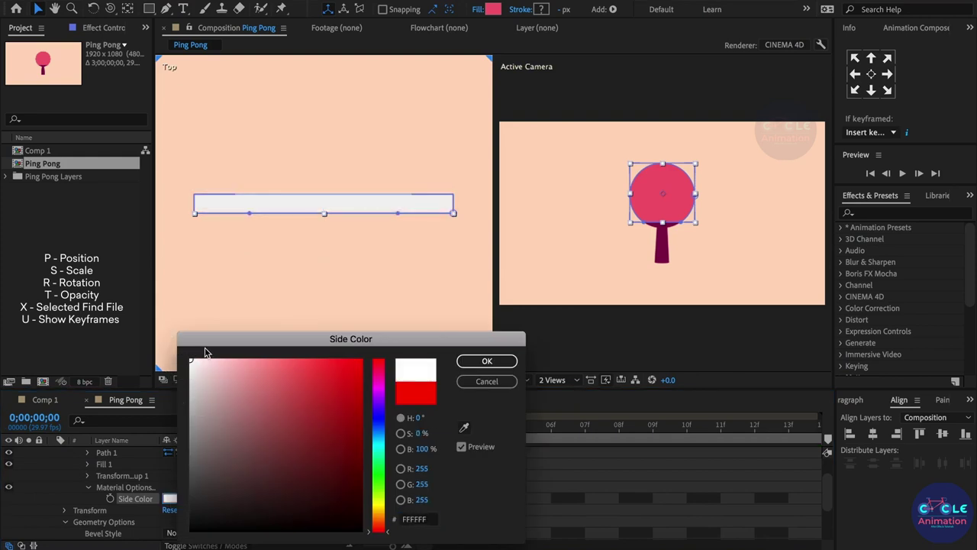
left_click(489, 360)
scroll(108, 489, "up", 1)
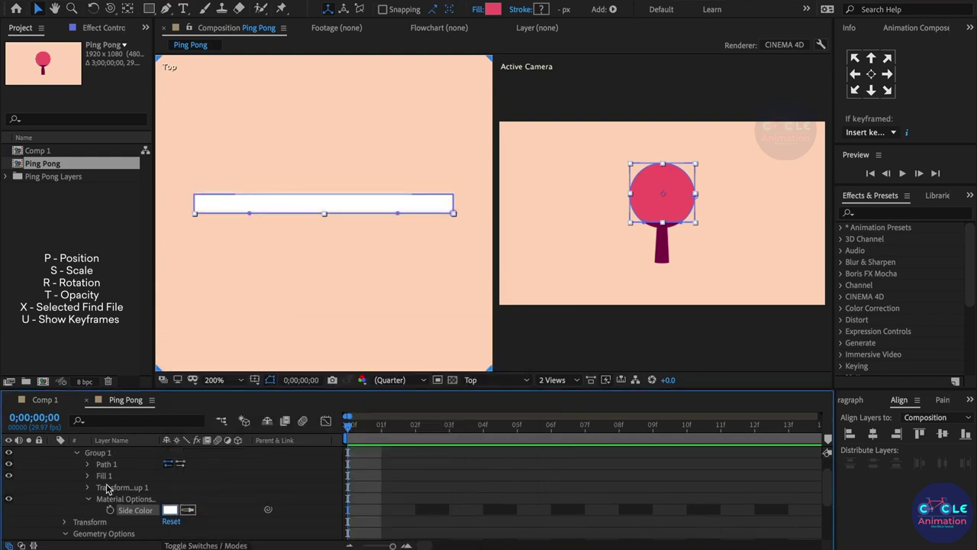
scroll(107, 489, "up", 2)
Step: Add a Back Color property to the bat's Group 1
left_click(105, 476)
left_click(244, 464)
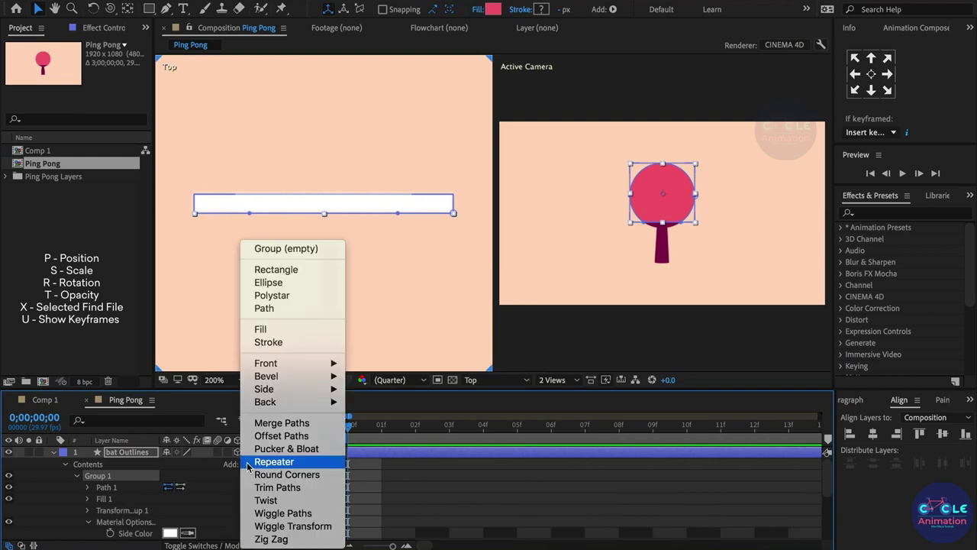
mouse_move(291, 403)
left_click(383, 403)
scroll(176, 519, "down", 2)
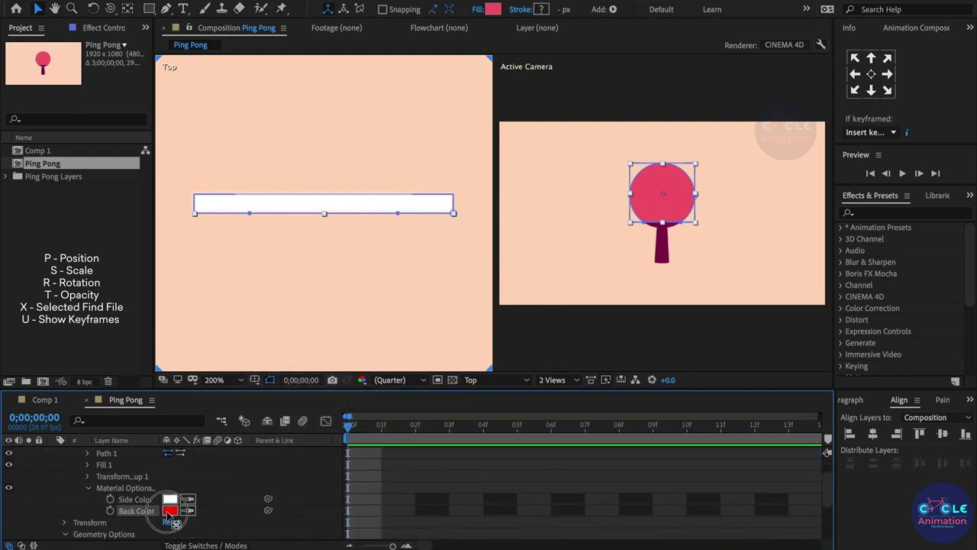
Step: Set the bat's Back Color to teal 24BDA4
left_click(169, 512)
left_click_drag(380, 449, 384, 458)
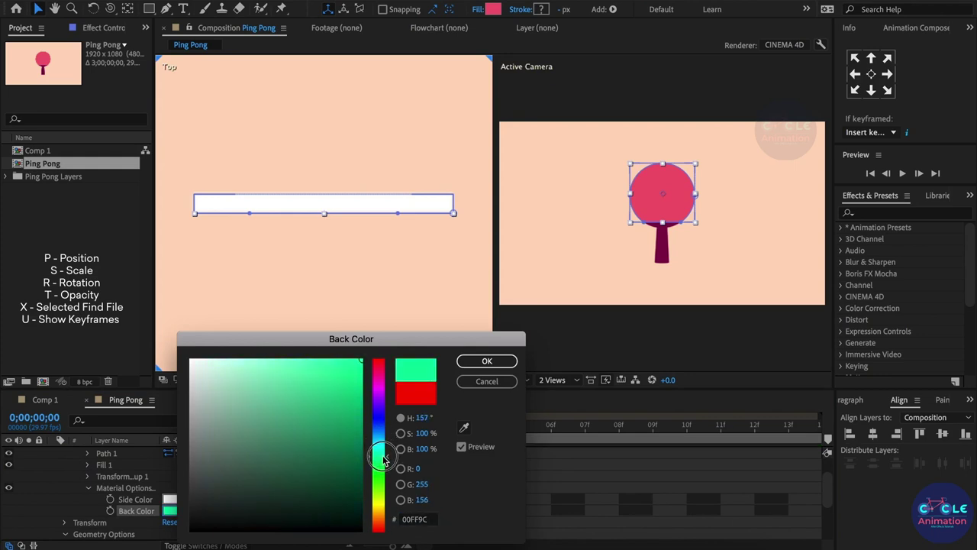
left_click(329, 407)
left_click_drag(378, 452, 381, 454)
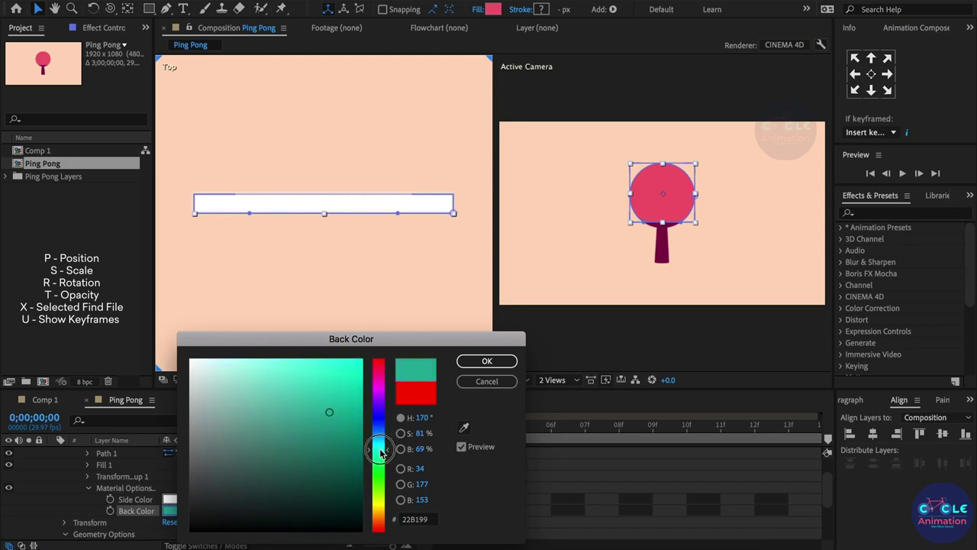
left_click(329, 404)
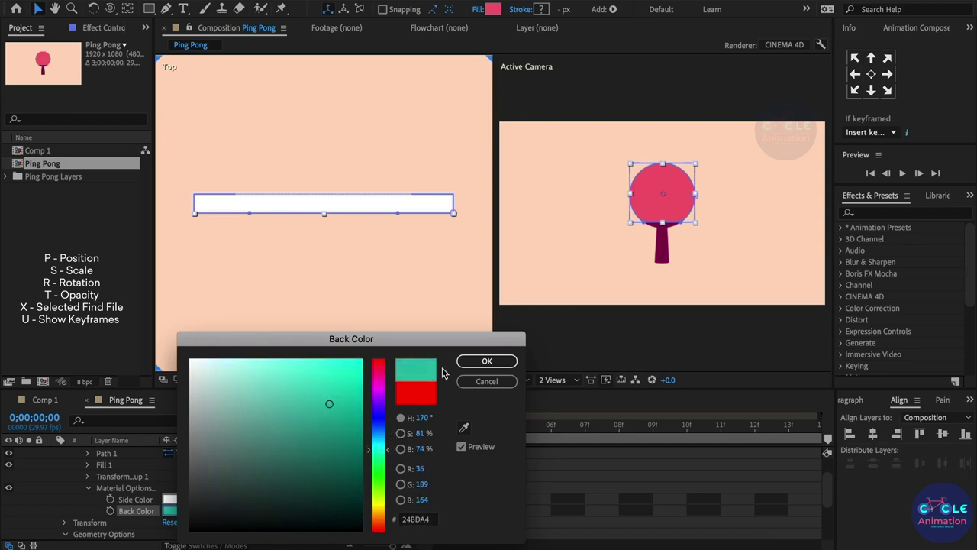
left_click(487, 361)
scroll(97, 492, "up", 1)
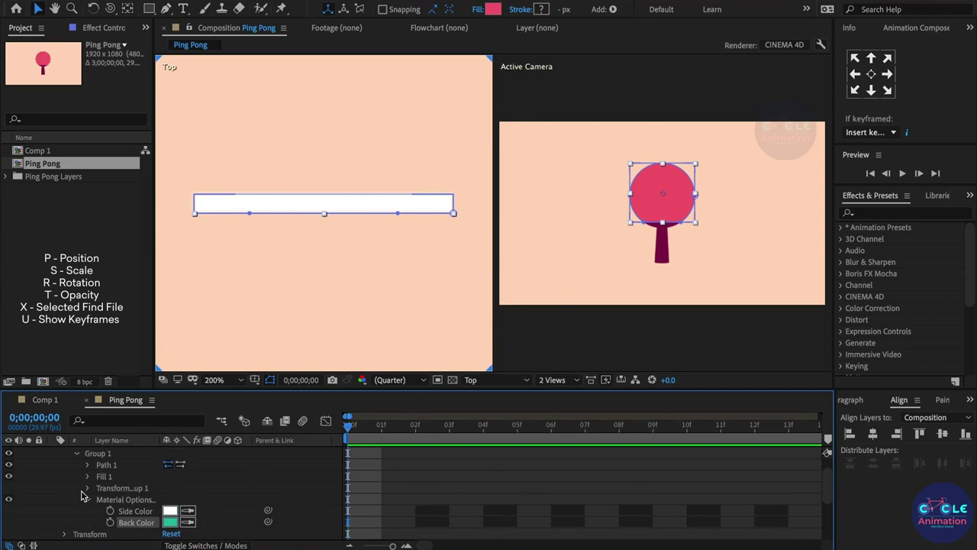
scroll(84, 493, "up", 1)
left_click(75, 466)
scroll(77, 471, "up", 1)
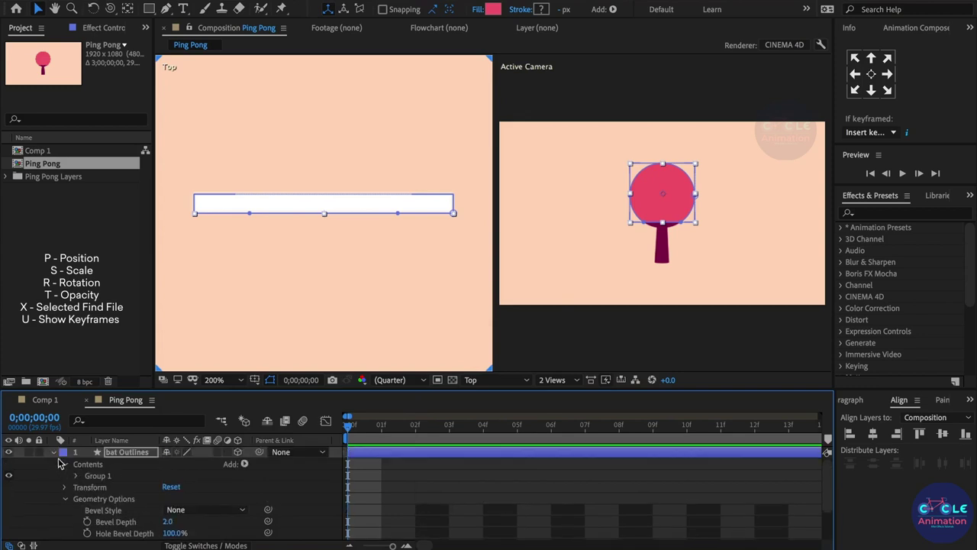
left_click(55, 453)
Step: Give the handle Outlines layer an Extrusion Depth of 28 under Geometry Options
left_click(137, 464)
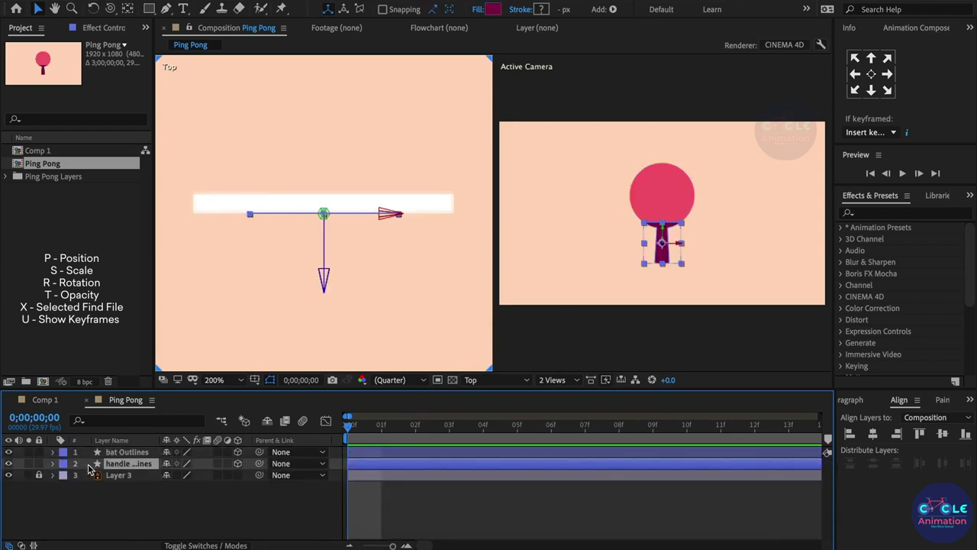
left_click(54, 464)
scroll(55, 473, "down", 1)
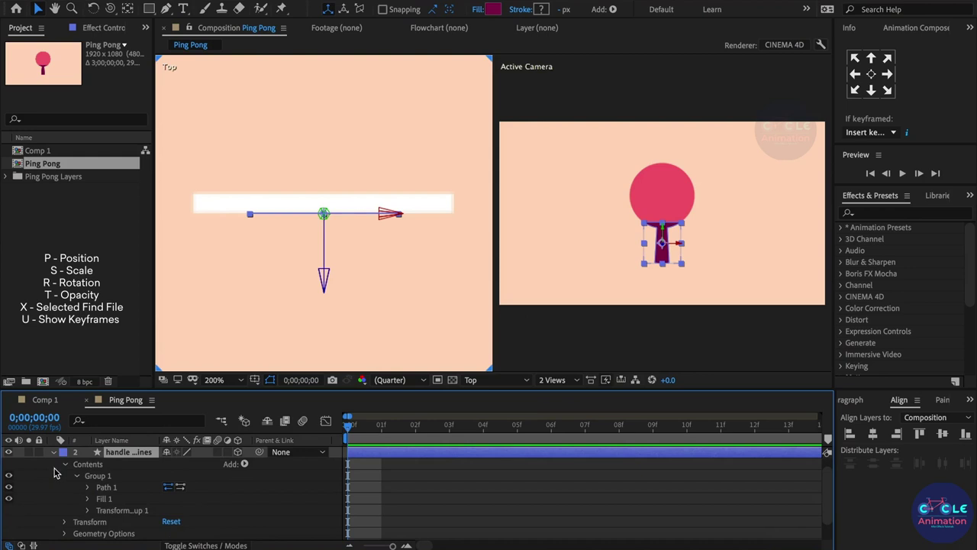
left_click(65, 532)
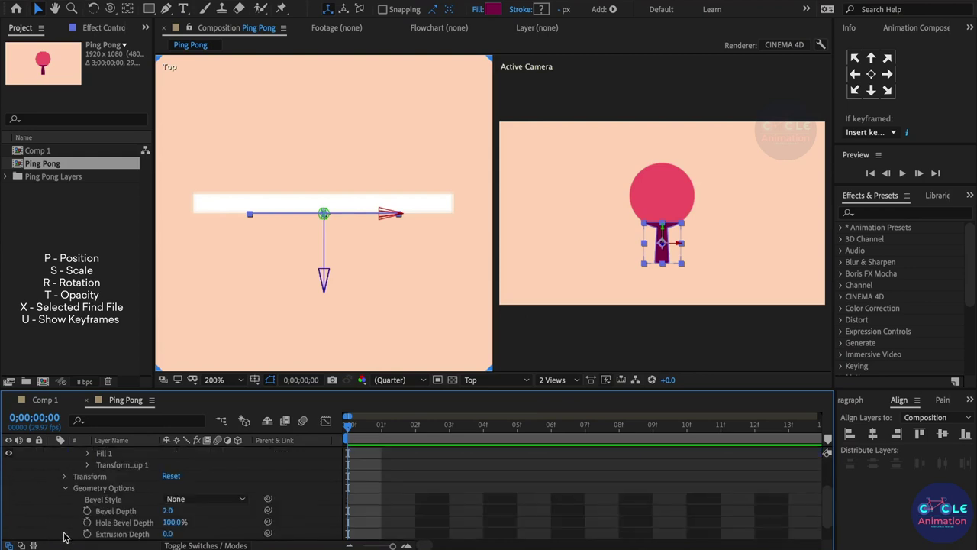
scroll(175, 533, "down", 1)
left_click(169, 522)
type("28")
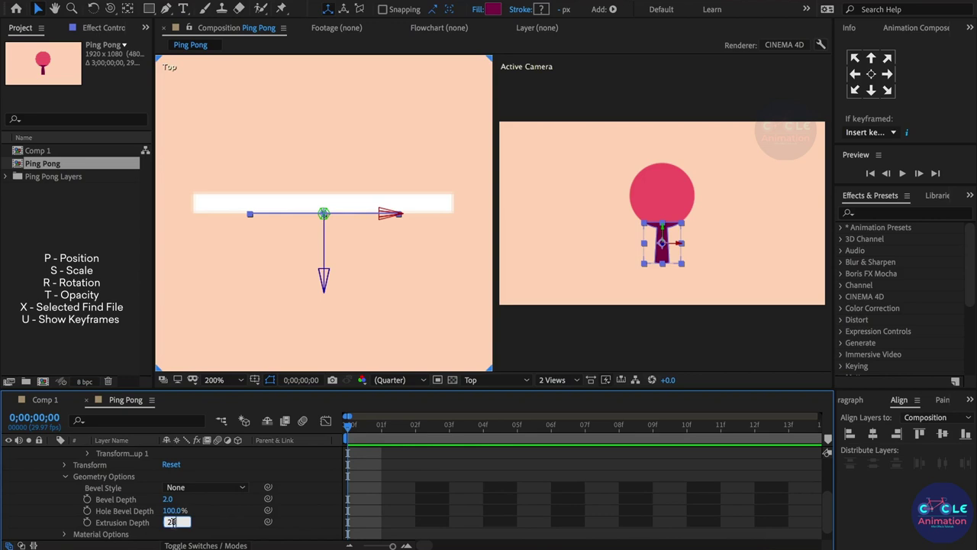
left_click(216, 524)
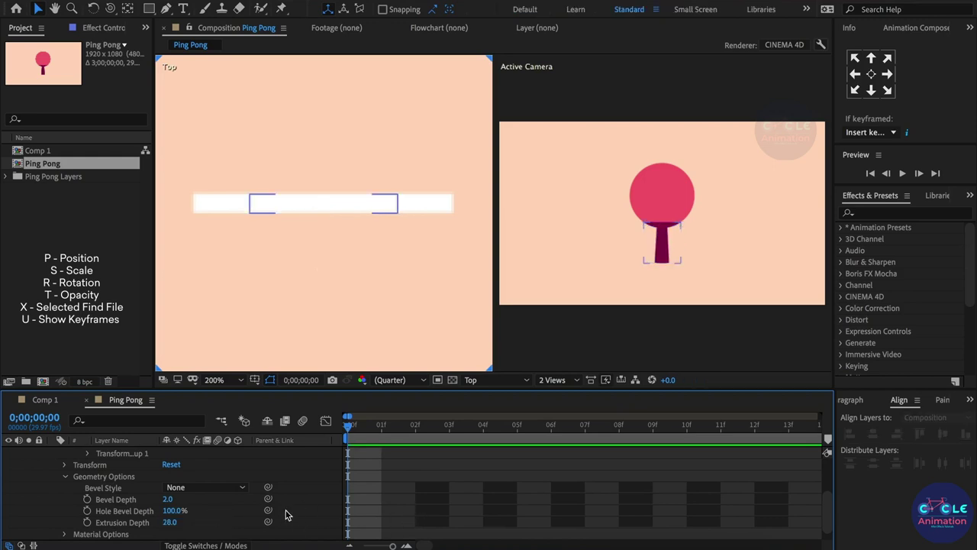
scroll(183, 495, "up", 2)
scroll(184, 495, "up", 2)
scroll(188, 495, "up", 1)
scroll(190, 492, "down", 1)
scroll(191, 489, "down", 3)
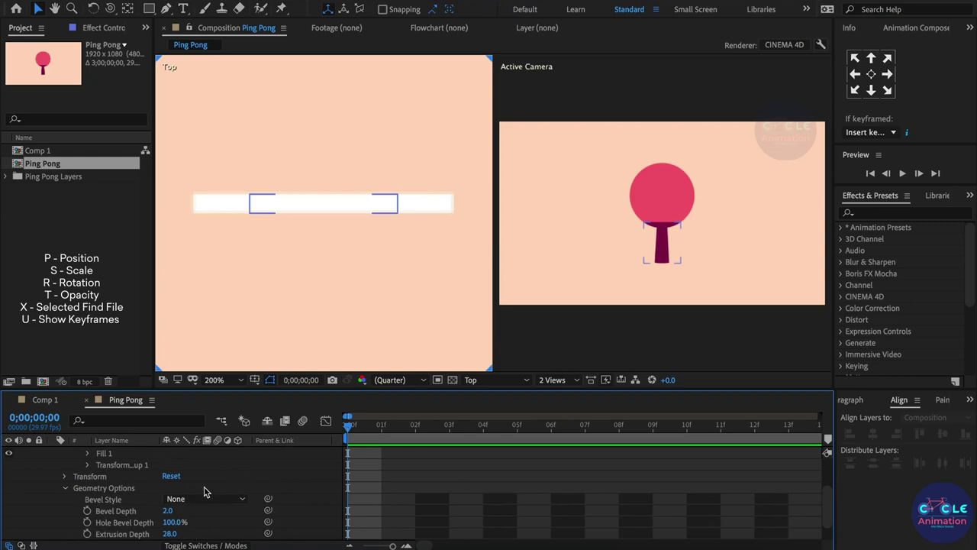
scroll(204, 491, "up", 2)
scroll(189, 494, "up", 3)
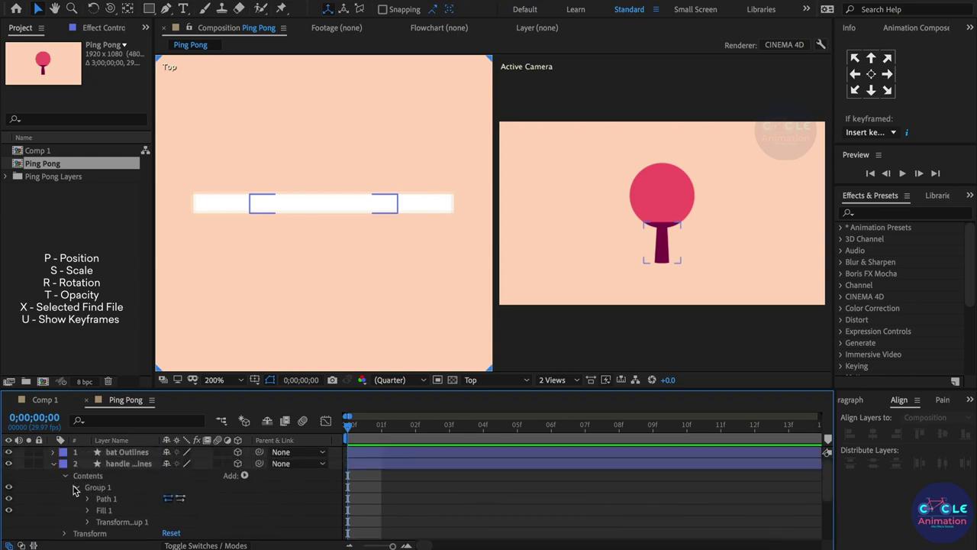
left_click(54, 464)
left_click(135, 452)
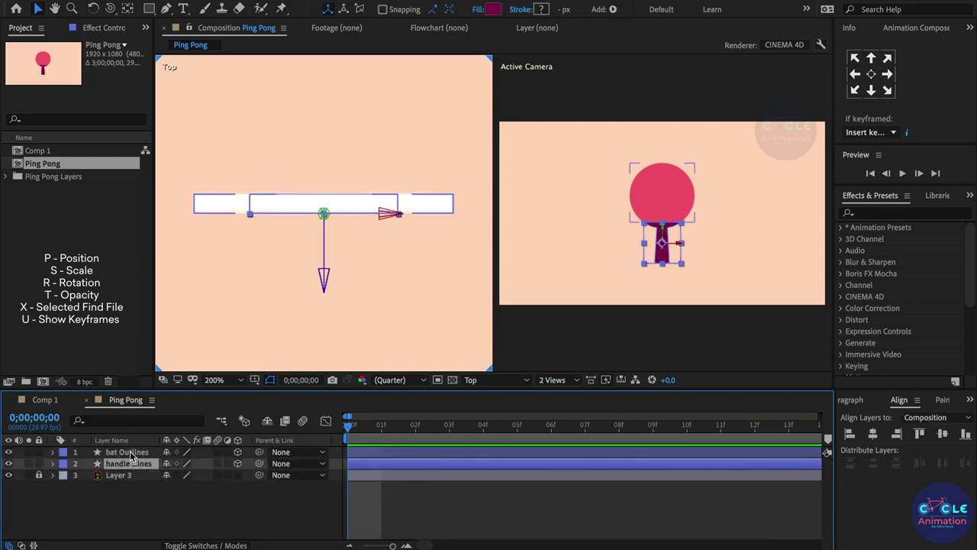
left_click(142, 517)
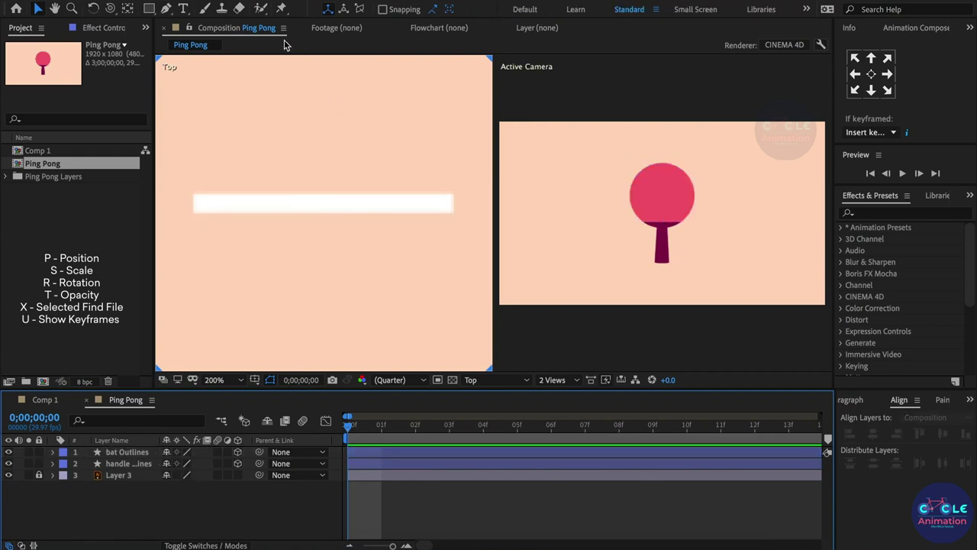
Step: Return to a single Active Camera view and add a null object with a centred anchor point
left_click(557, 379)
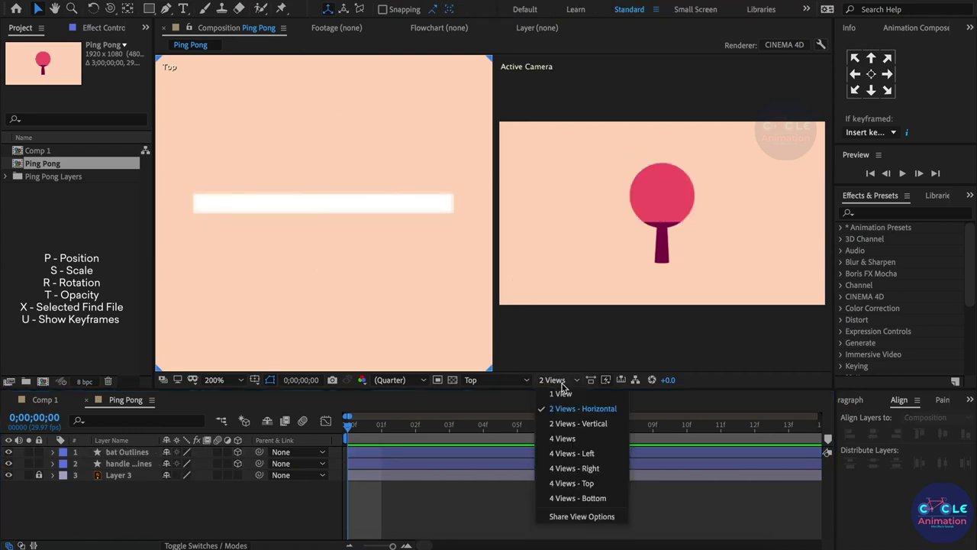
left_click(557, 365)
left_click(246, 1)
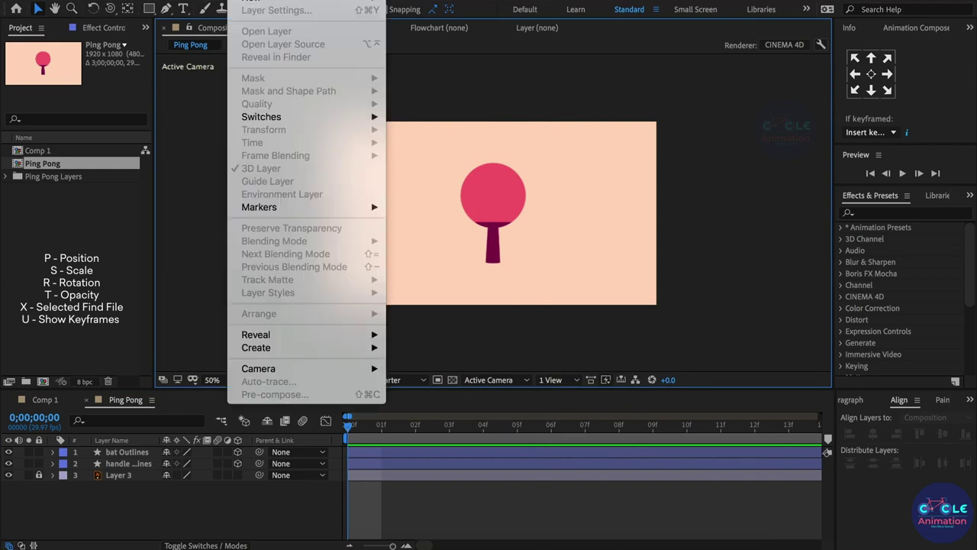
mouse_move(307, 3)
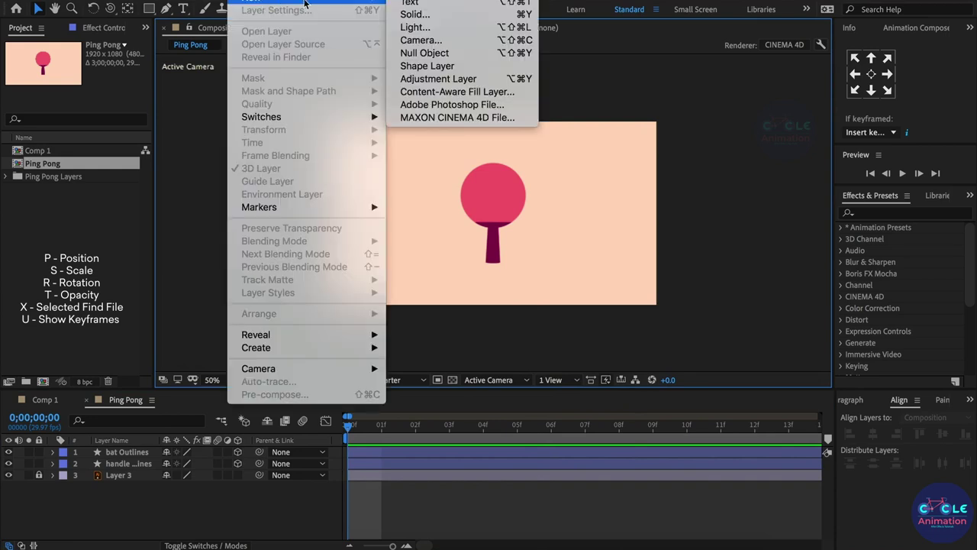
left_click(455, 55)
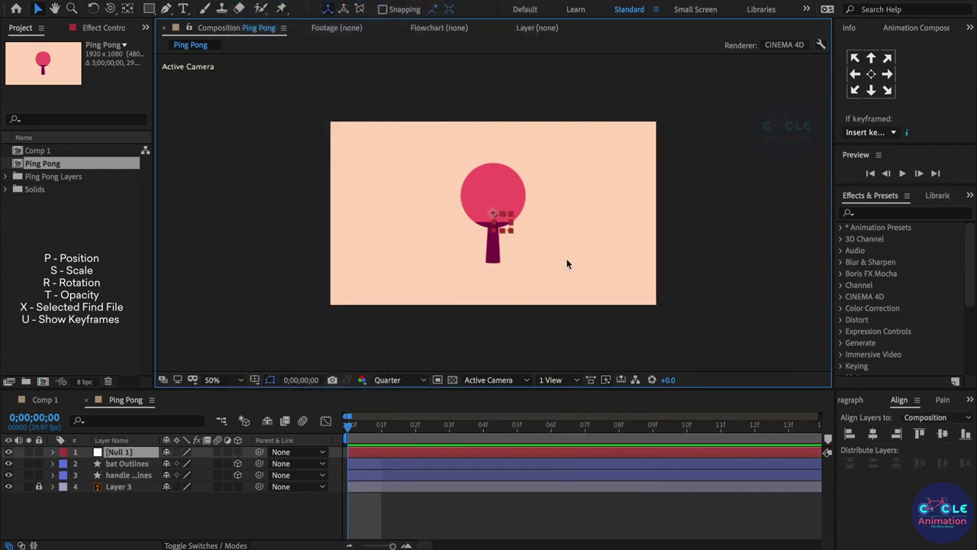
left_click(871, 74)
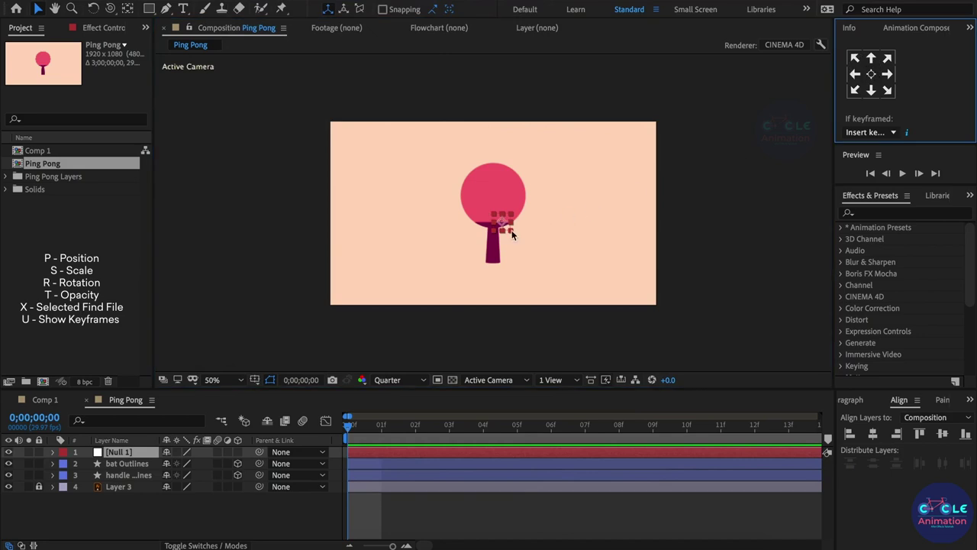
Step: Position the null at the bottom edge of the bat's handle
scroll(512, 230, "up", 2)
left_click_drag(510, 229, 496, 279)
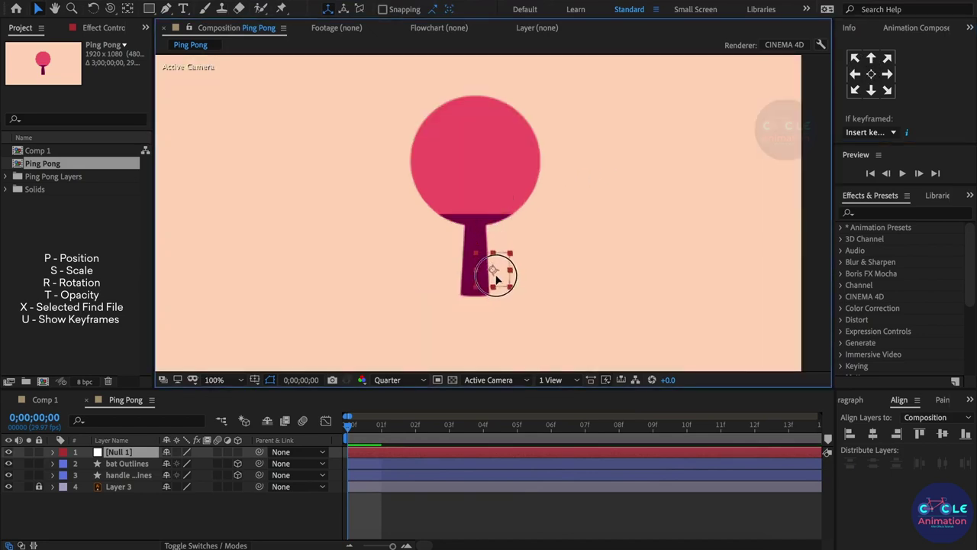
left_click(872, 433)
left_click(943, 433)
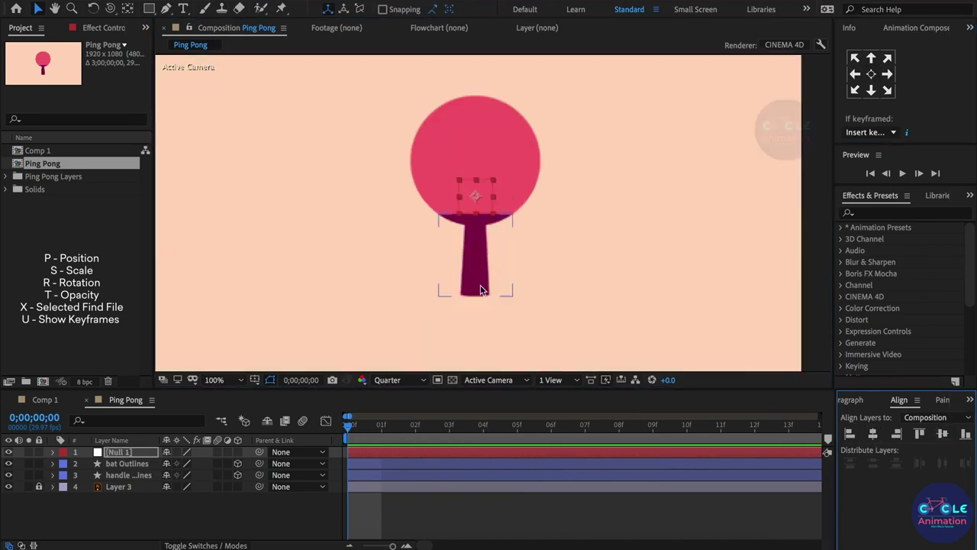
left_click_drag(478, 212, 482, 306)
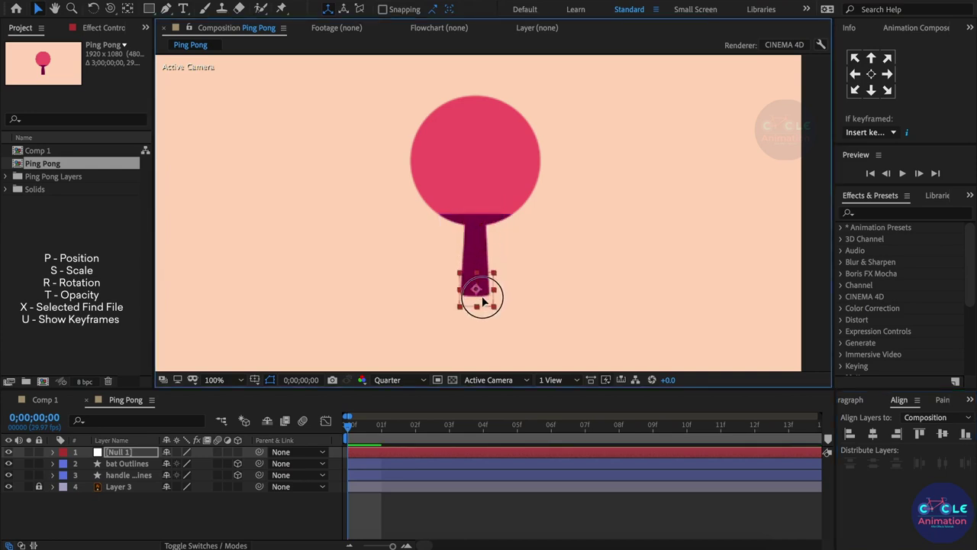
left_click_drag(481, 306, 482, 308)
Step: Scale the null to 158% and recentre it horizontally
key("s")
left_click_drag(187, 463, 232, 473)
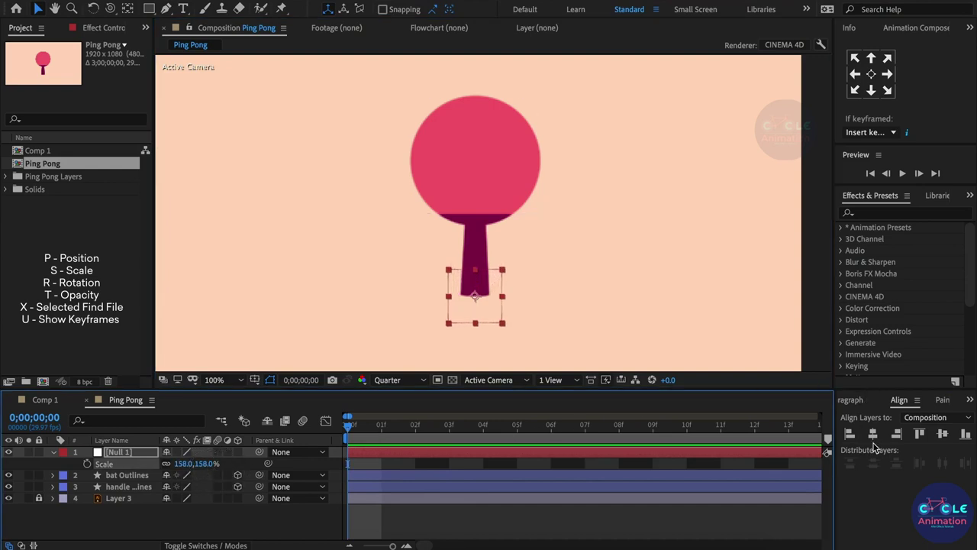
left_click(873, 433)
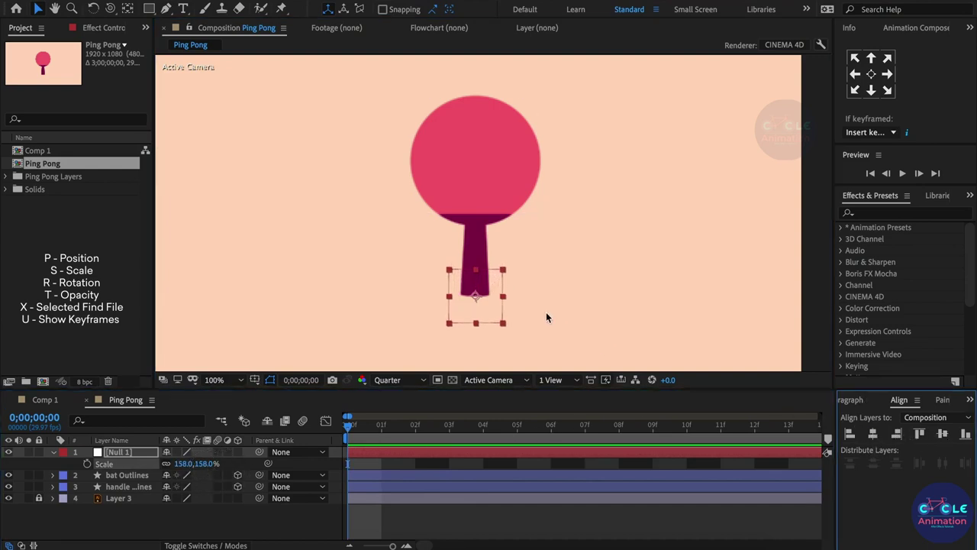
left_click(545, 317)
scroll(481, 301, "up", 2)
left_click(484, 314)
scroll(470, 321, "down", 2)
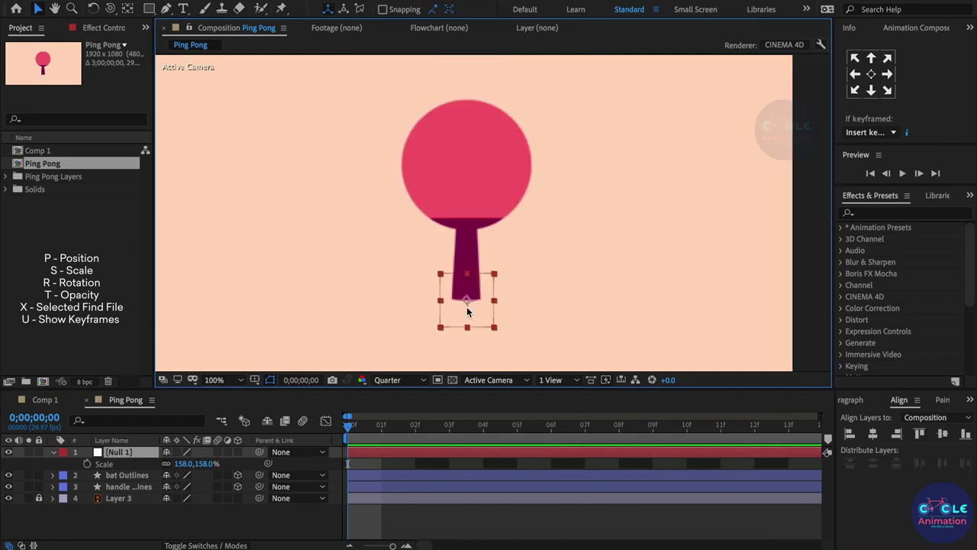
scroll(468, 311, "down", 2)
Step: Turn on the Title/Action Safe guides in the viewer
left_click(254, 379)
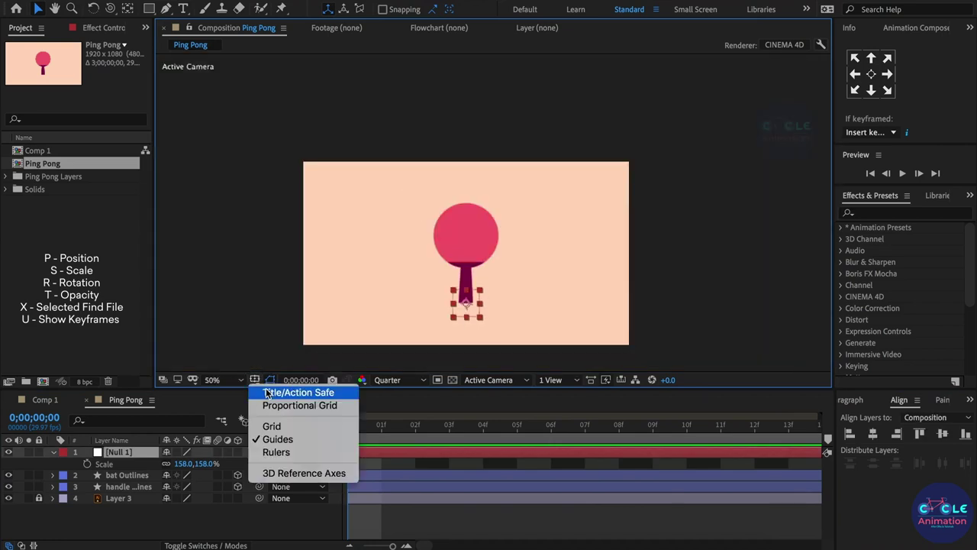
left_click(266, 392)
scroll(431, 306, "up", 3)
scroll(421, 307, "down", 1)
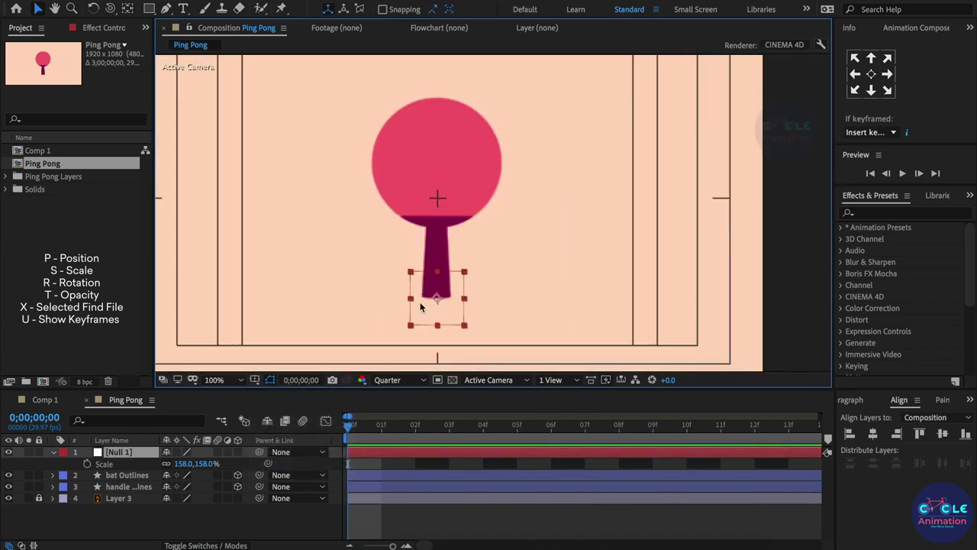
scroll(424, 309, "up", 2)
scroll(487, 303, "down", 4)
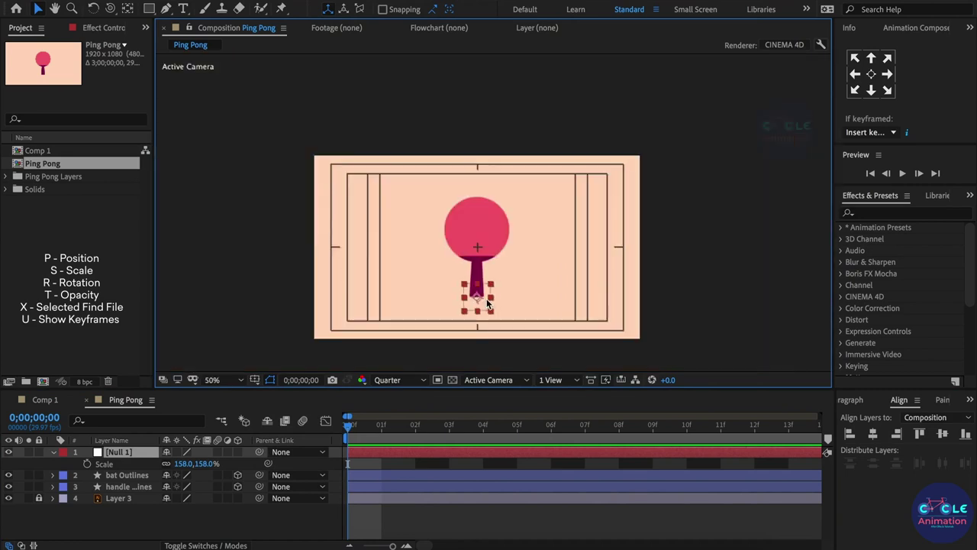
Step: Make Null 1 a 3D layer and parent the bat Outlines and handle layers to it
left_click(53, 453)
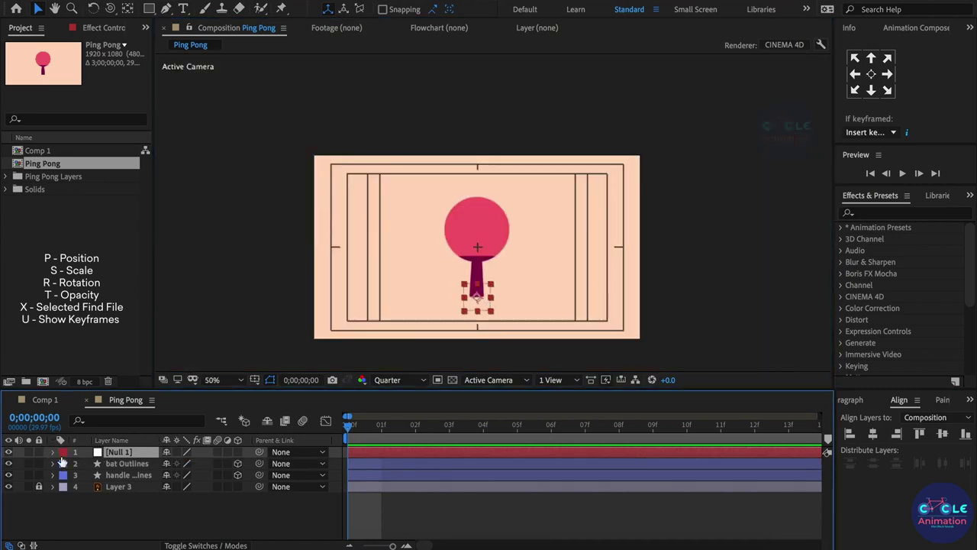
left_click(238, 452)
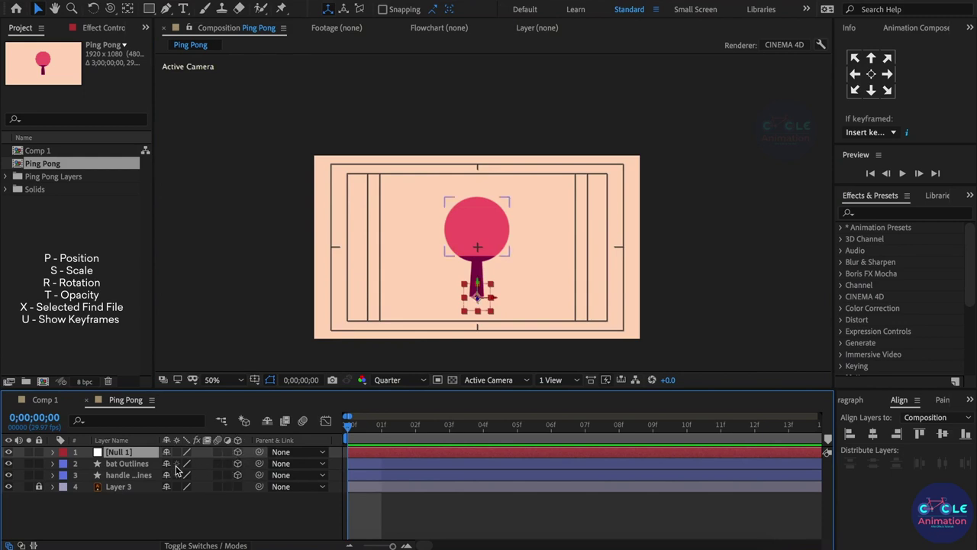
left_click(132, 464)
left_click(132, 475)
left_click(132, 463)
left_click(133, 475)
left_click(132, 464, "ctrl")
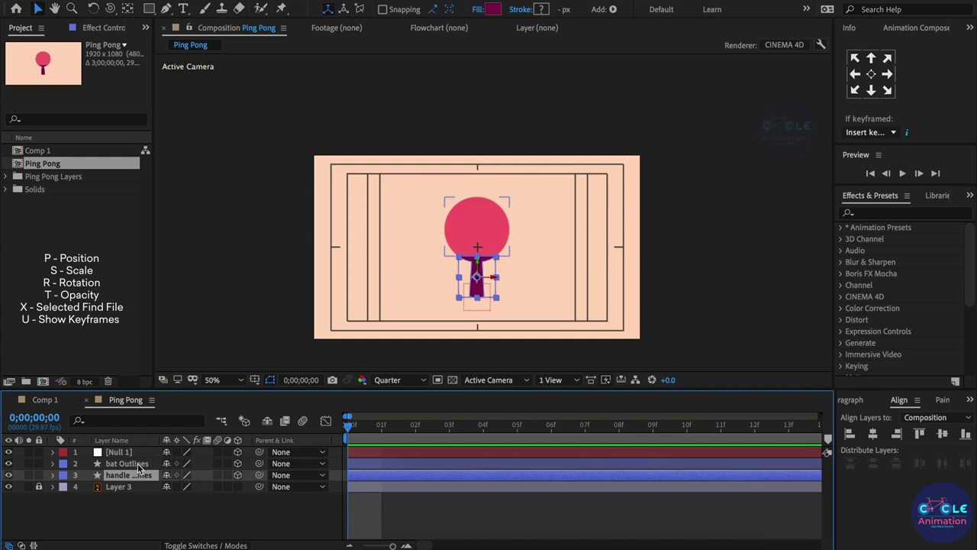
left_click(133, 464, "ctrl")
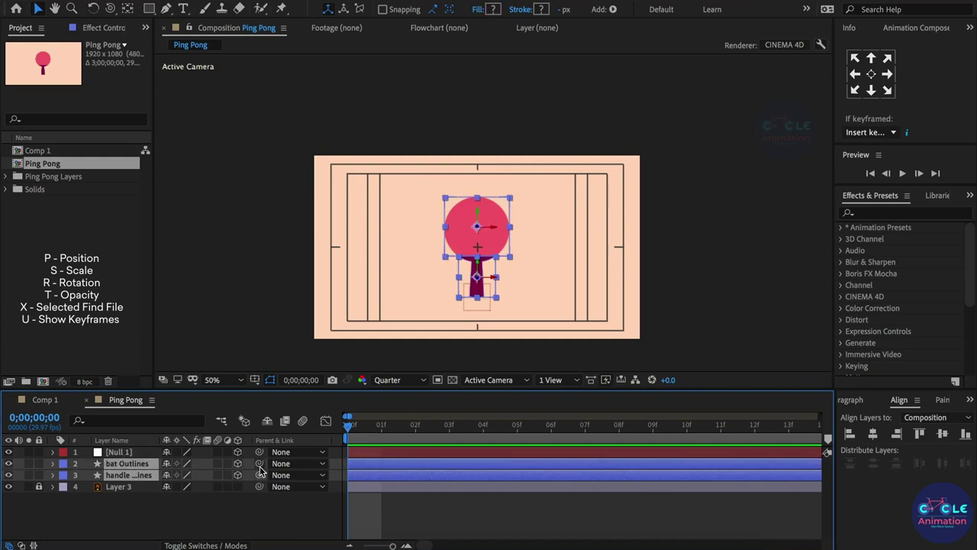
left_click_drag(259, 464, 136, 454)
Step: Set Null 1's Y Rotation to 90°, turning the paddle edge-on
left_click(135, 452)
key("r")
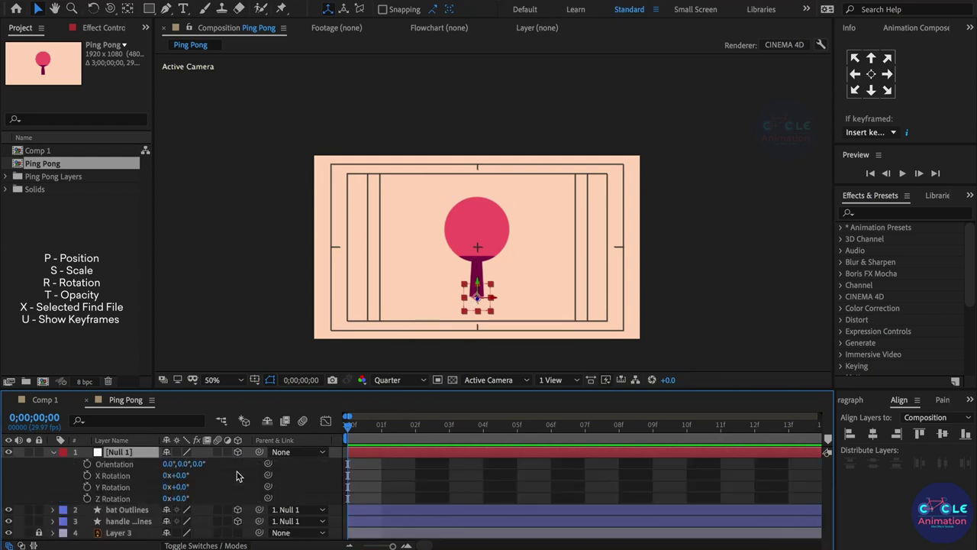
left_click_drag(177, 486, 390, 473)
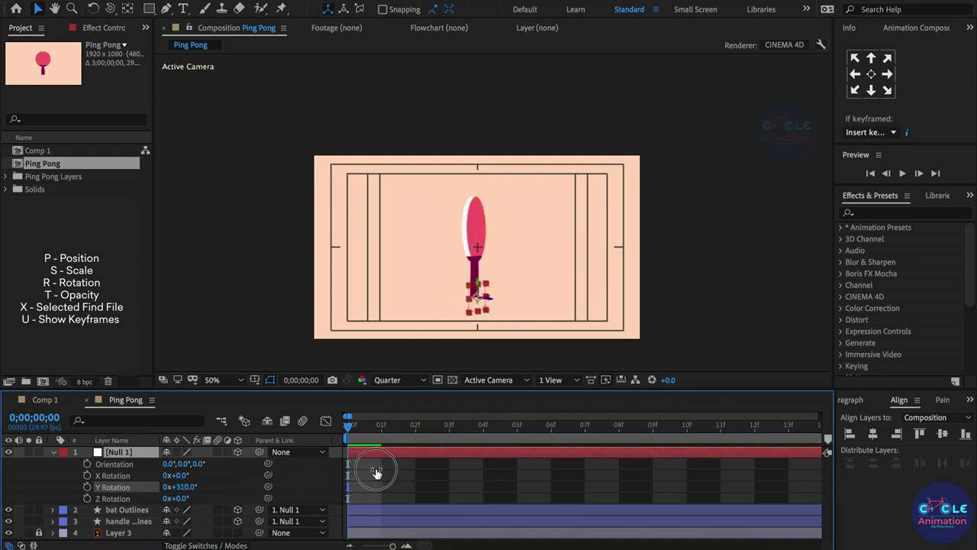
key("ctrl+z")
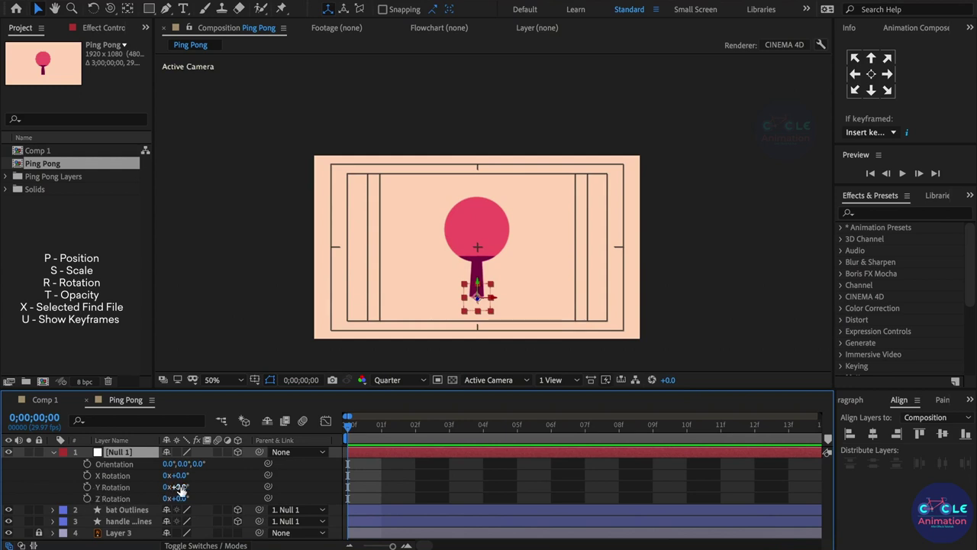
left_click_drag(182, 487, 195, 498)
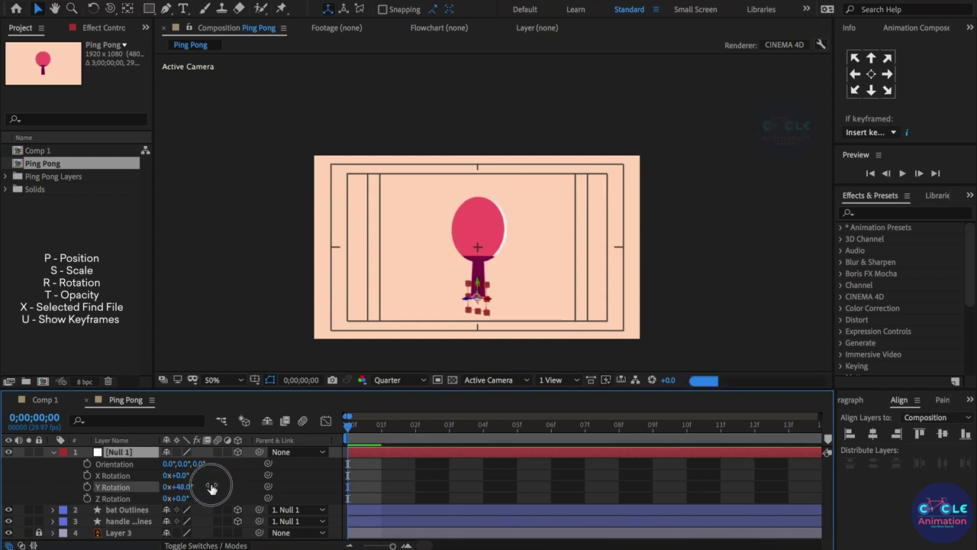
left_click(179, 486)
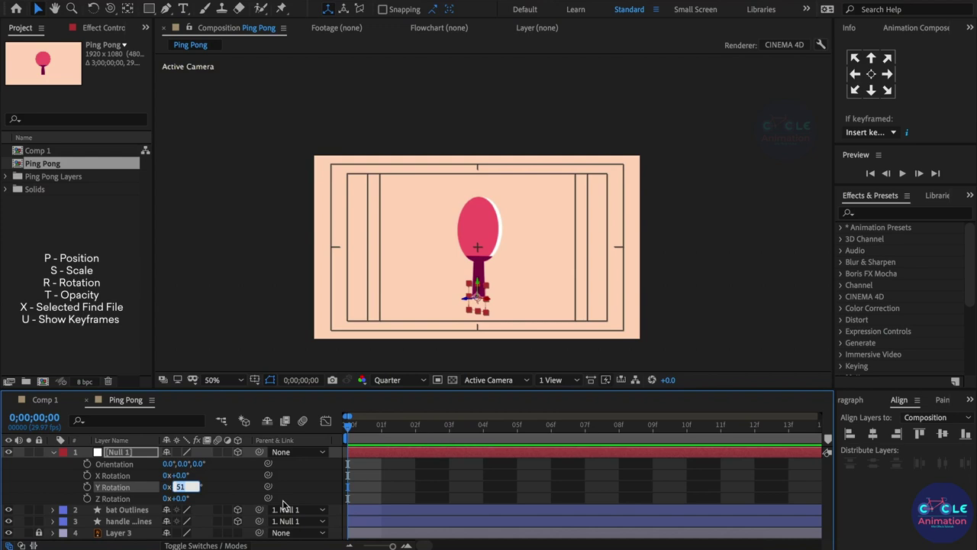
key("Return")
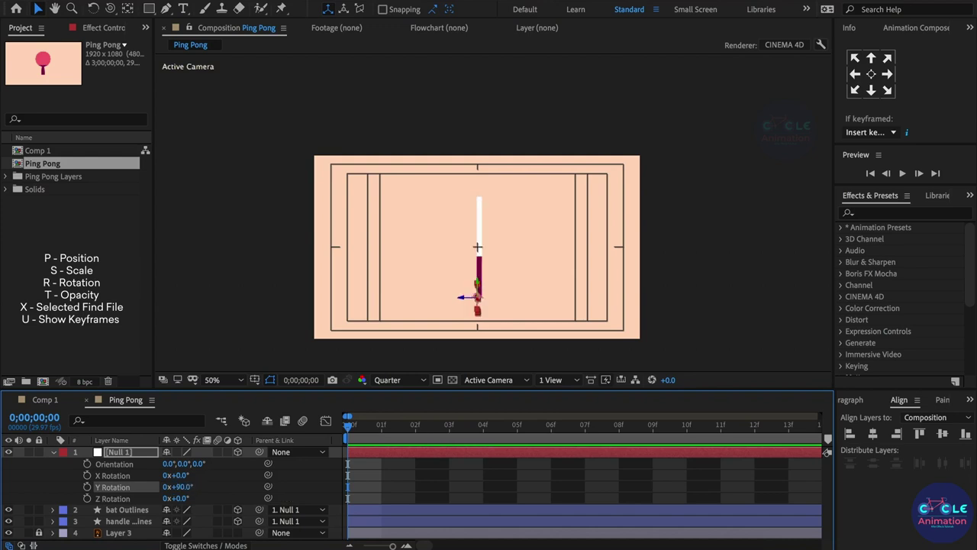
left_click(52, 452)
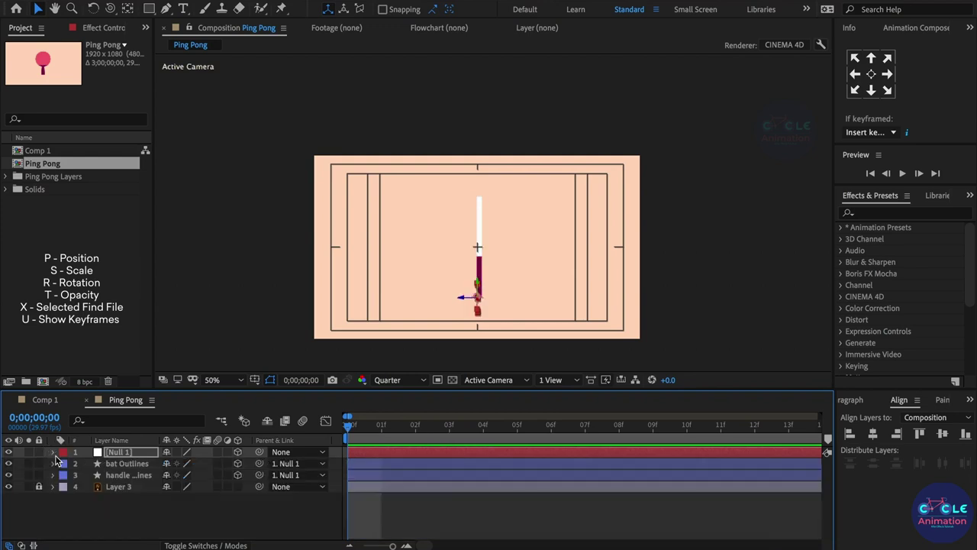
left_click(113, 513)
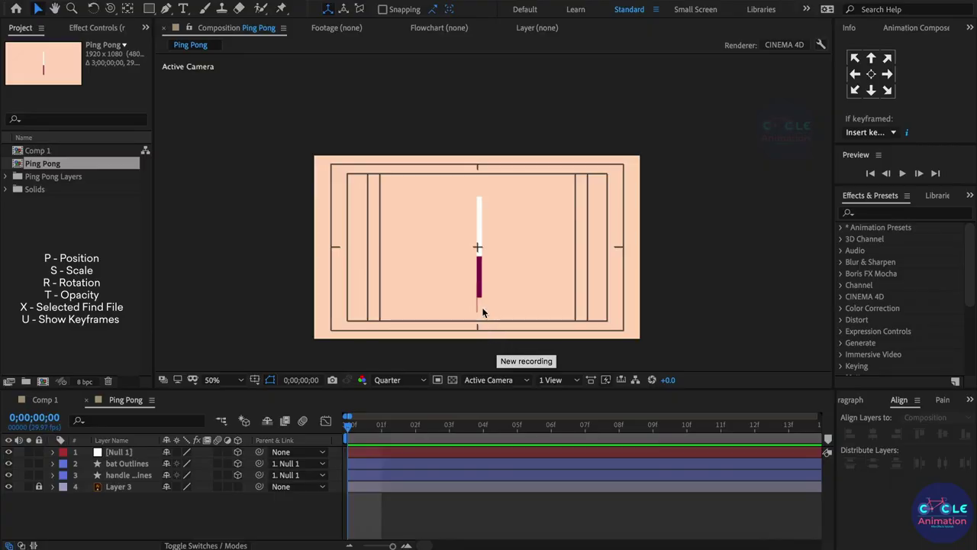
Step: Remove the parent from the bat Outlines and handle layers
scroll(483, 312, "up", 4)
scroll(474, 316, "down", 2)
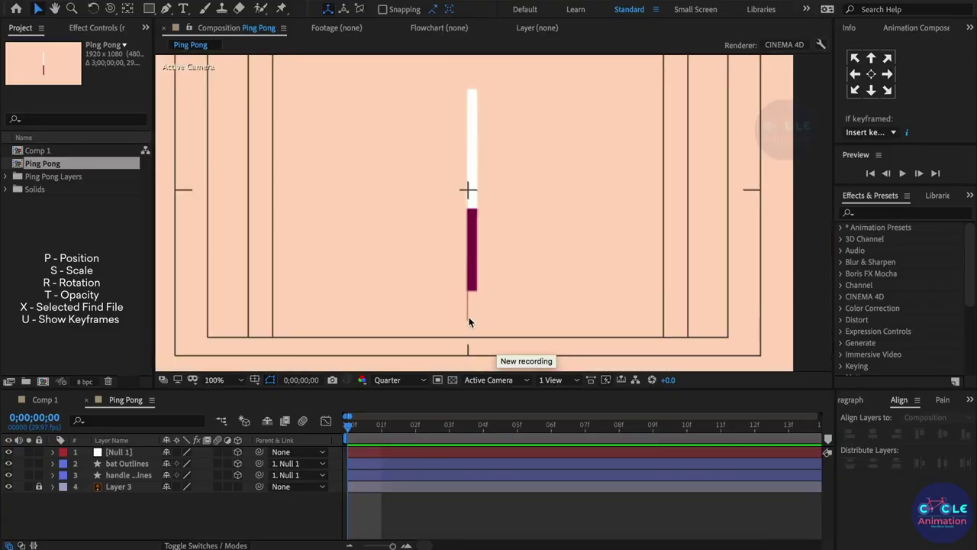
left_click(432, 451)
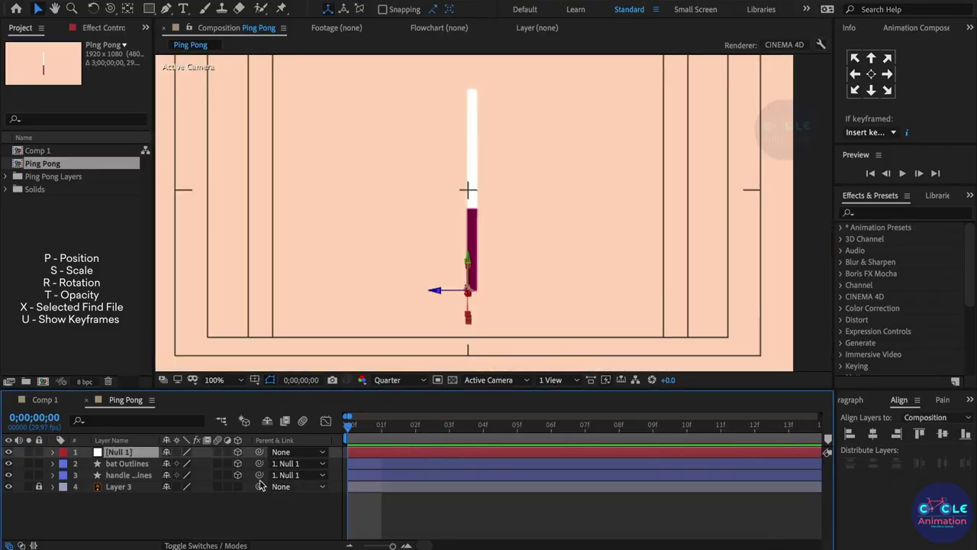
left_click(127, 464)
left_click(127, 475, "shift")
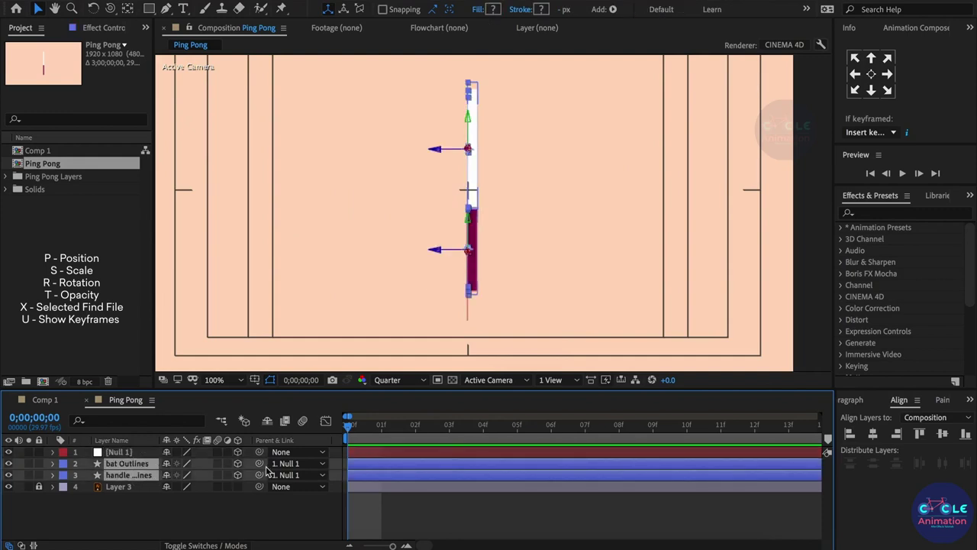
left_click(285, 464)
left_click(294, 477)
left_click(122, 452)
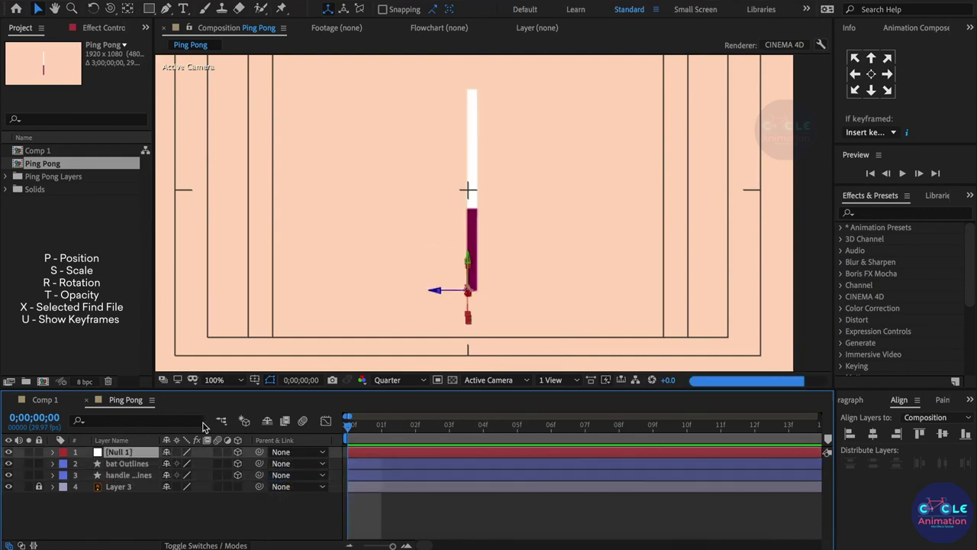
Step: Move Null 1 along Z, then re-parent the bat Outlines and handle layers to it
scroll(473, 294, "up", 2)
left_click_drag(345, 297, 364, 298)
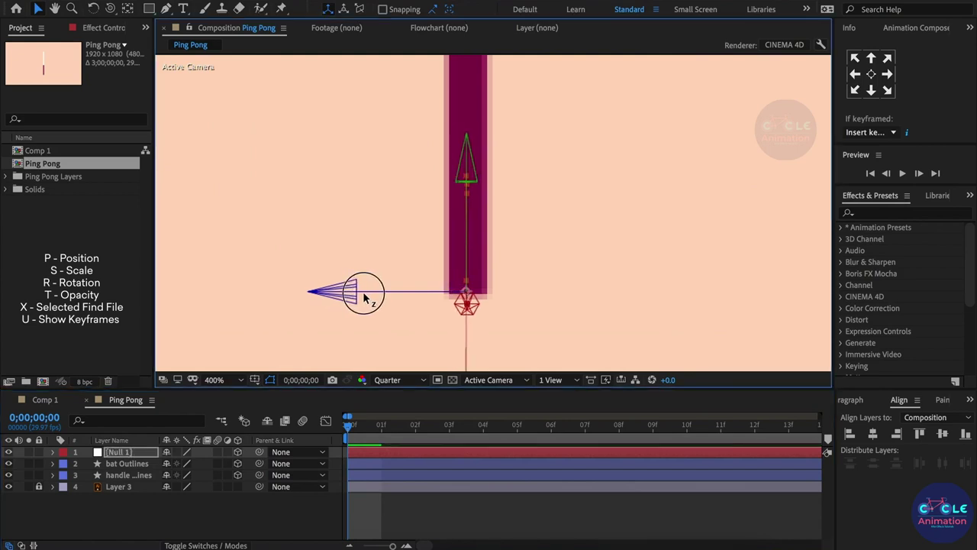
scroll(447, 290, "down", 4)
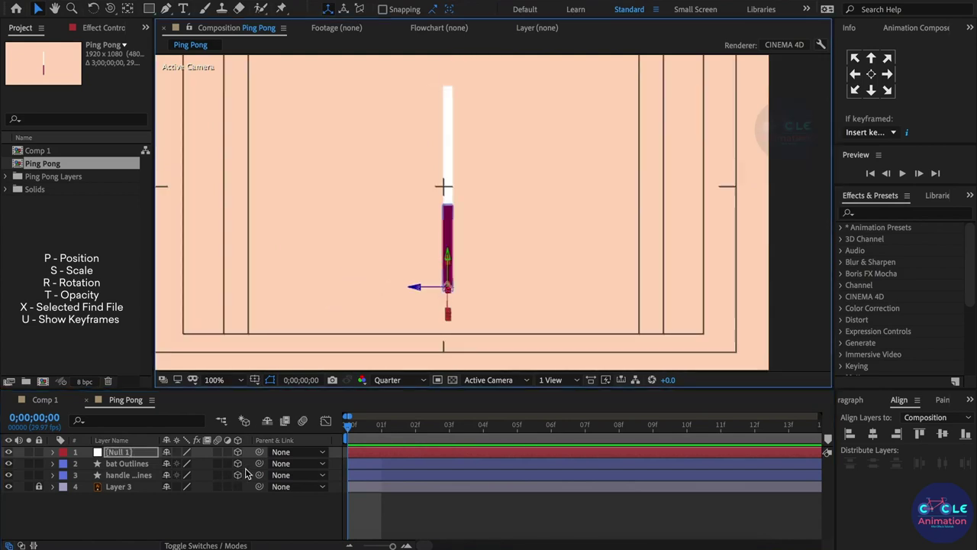
left_click_drag(259, 464, 99, 452)
left_click_drag(259, 474, 114, 452)
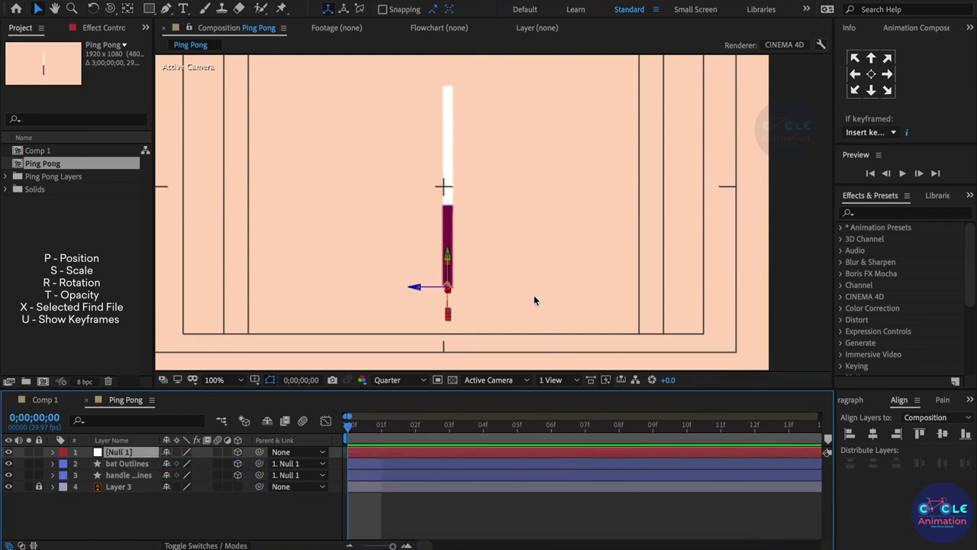
key("r")
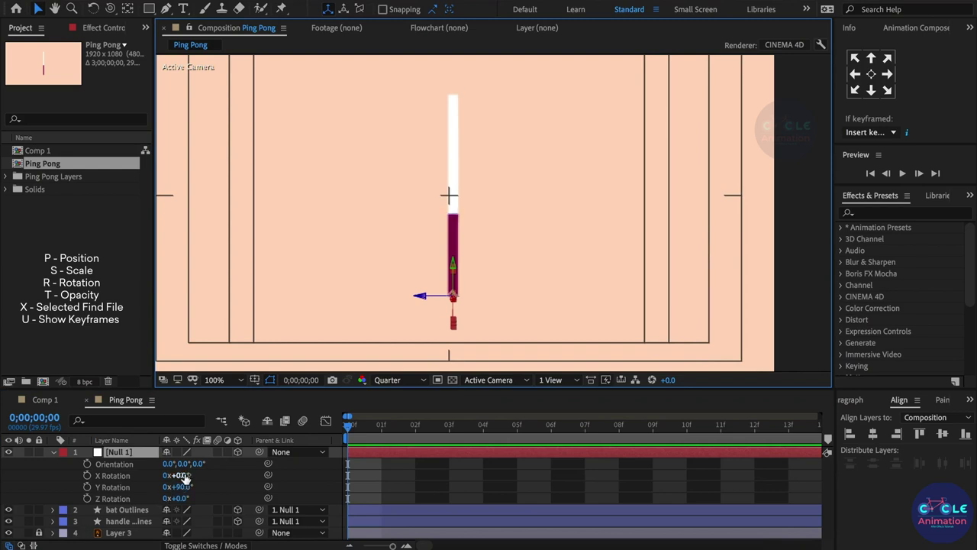
Step: Try X and Z tilts, then reset Orientation to 0,0,0 and keyframe it
left_click_drag(183, 477, 178, 476)
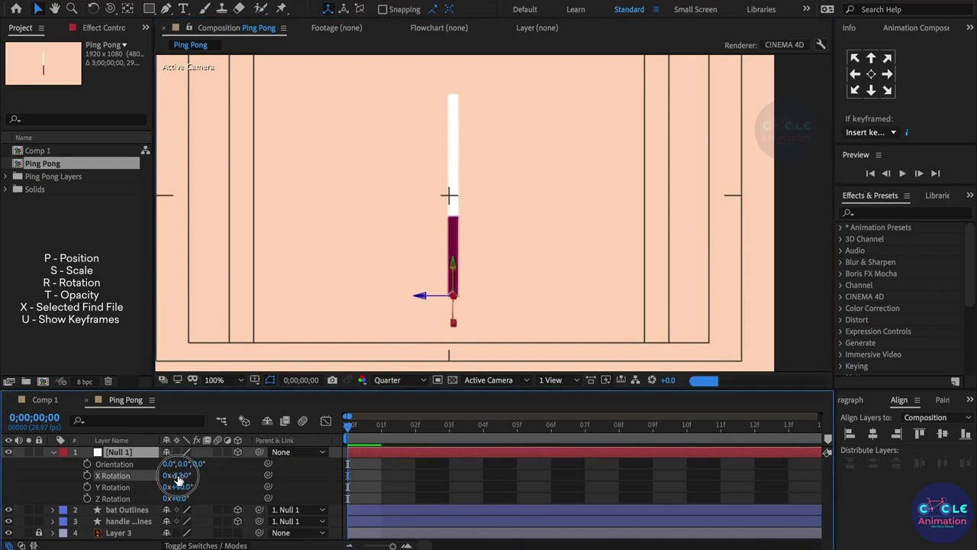
mouse_move(181, 499)
left_mouse_down()
mouse_move(201, 499)
mouse_move(183, 497)
mouse_move(180, 469)
left_mouse_up()
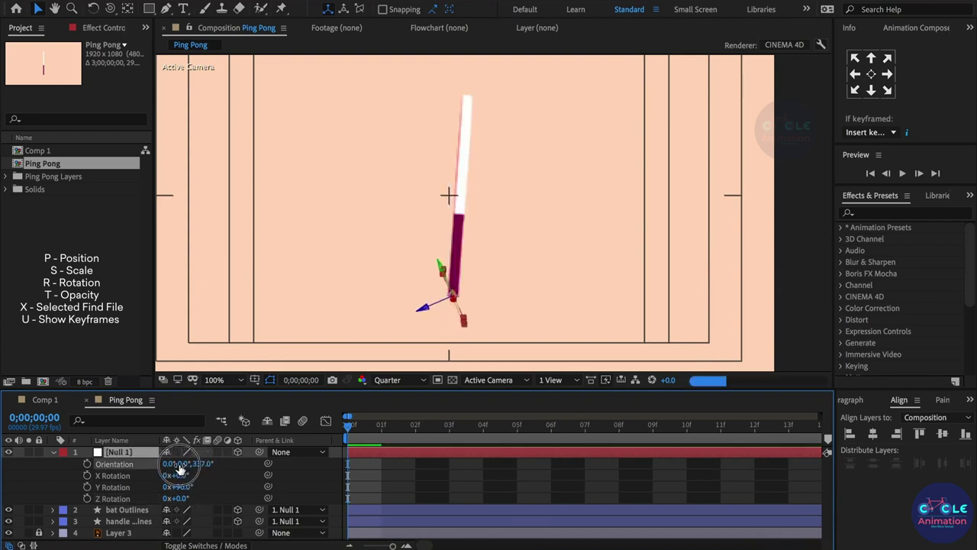
left_click_drag(180, 469, 176, 467)
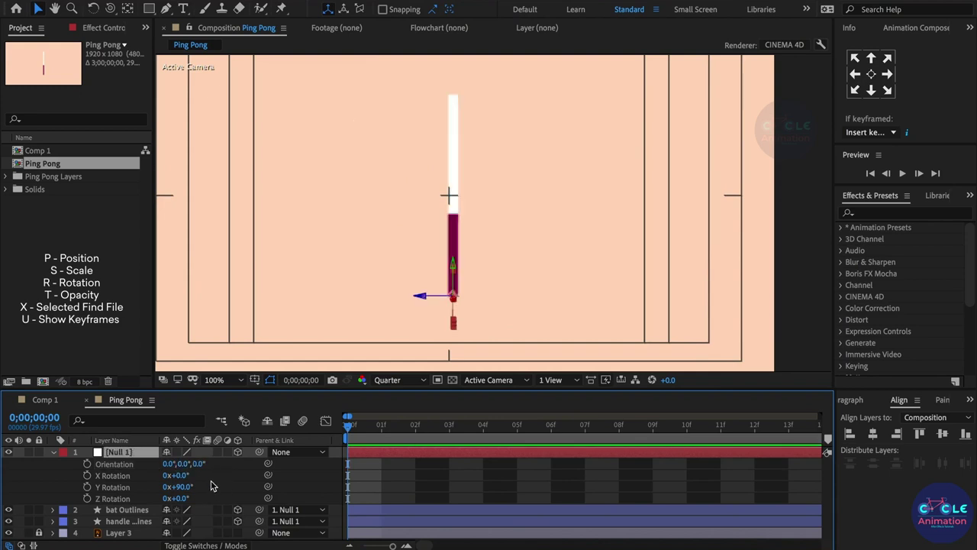
left_click(87, 464)
Step: Add a starting Position keyframe on Null 1 with X at 1027.5
key("p")
left_click(87, 463)
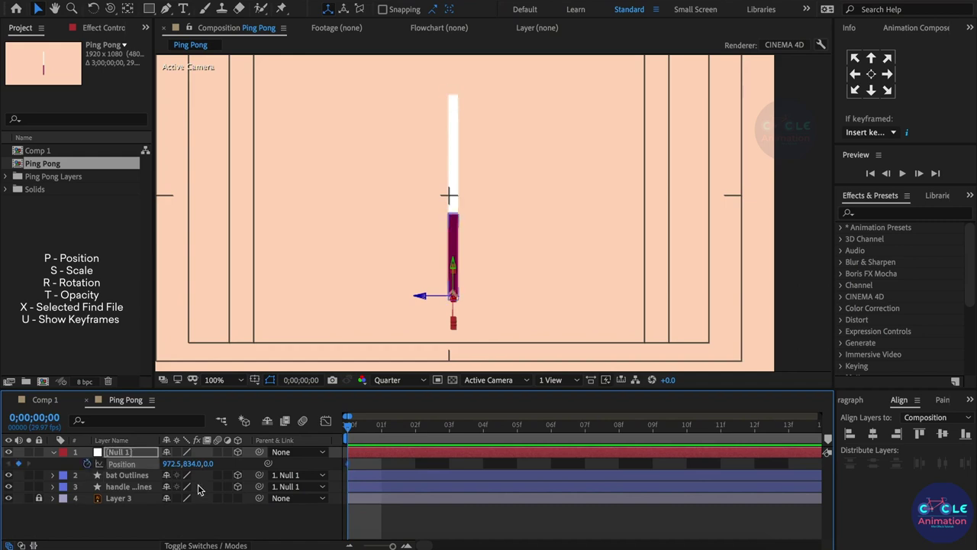
key("p")
key("u")
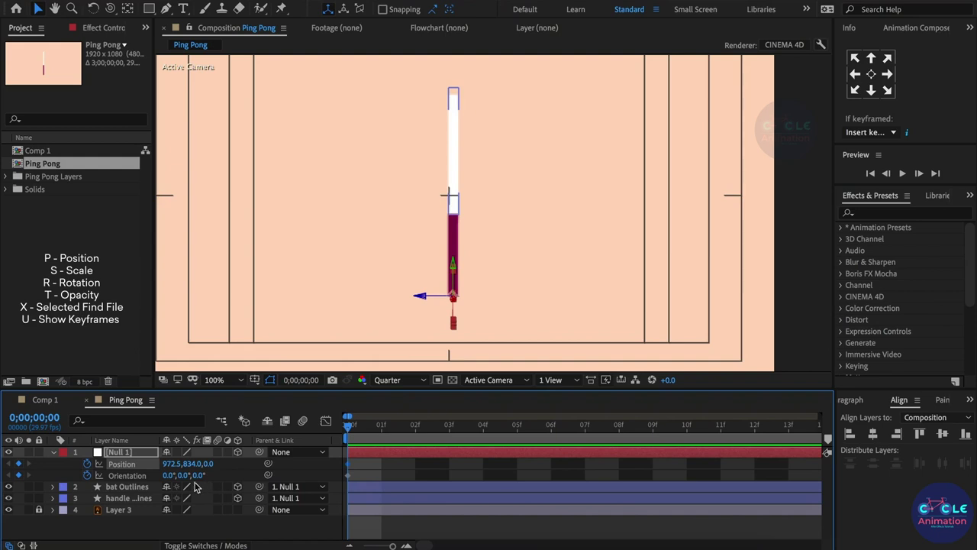
left_click_drag(169, 466, 205, 469)
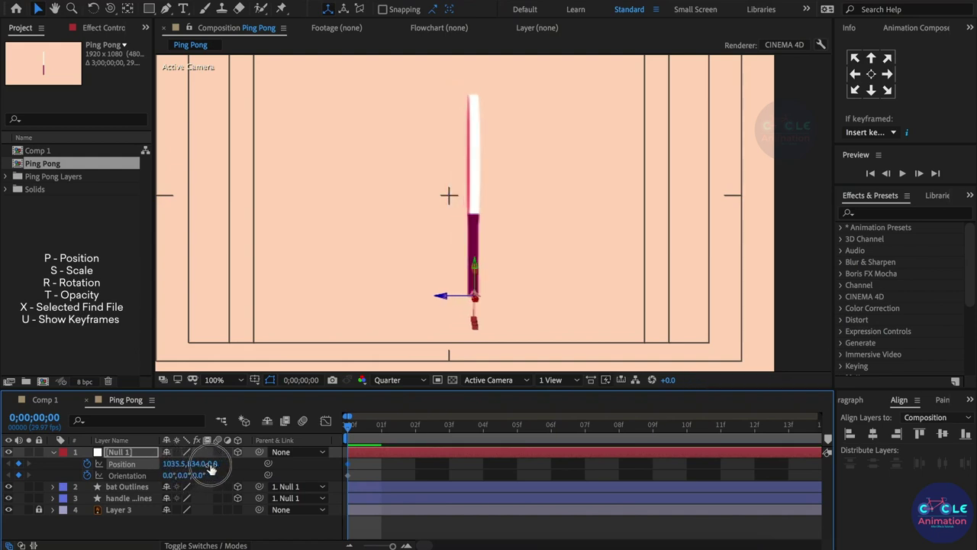
left_click_drag(205, 469, 207, 469)
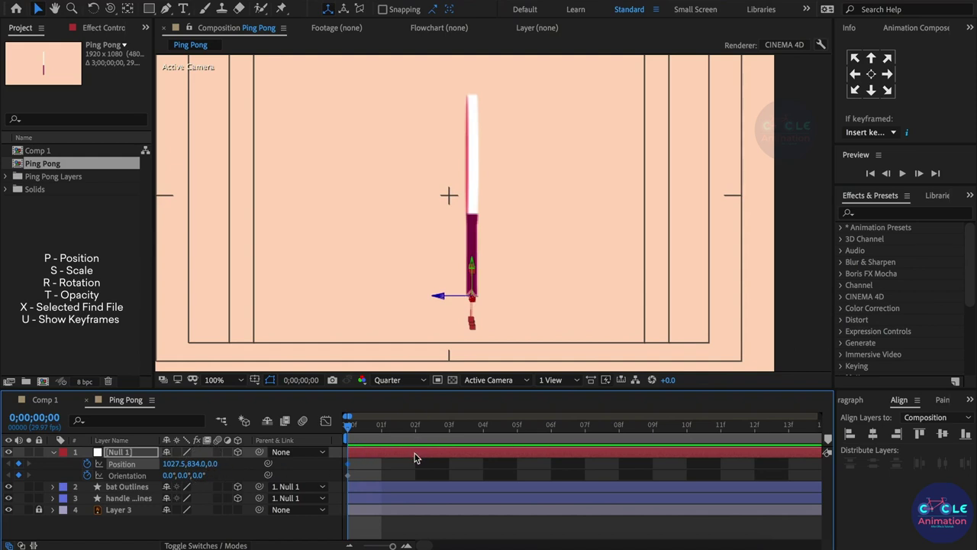
Step: Set X to 899.5 at frame 10 and copy the first Position keyframe to frame 20
key("minus")
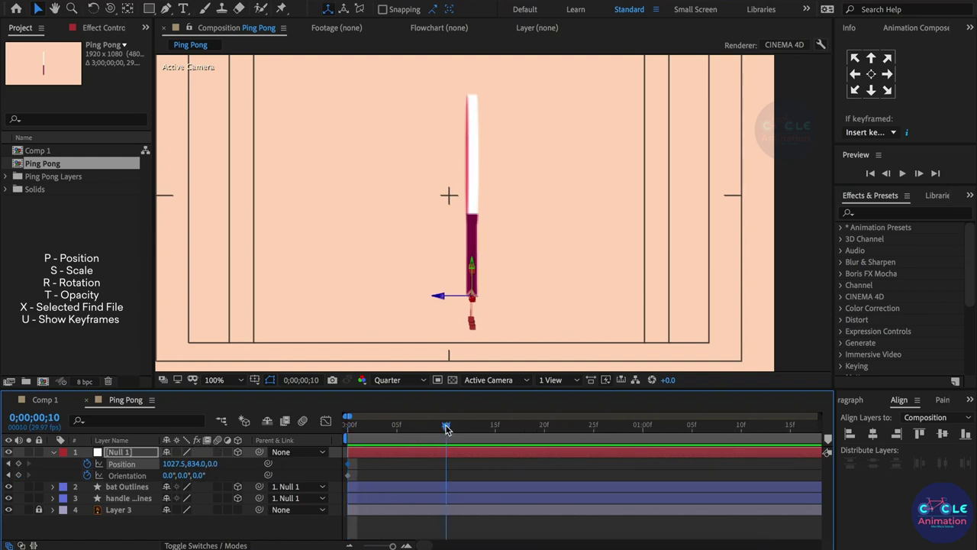
key("minus")
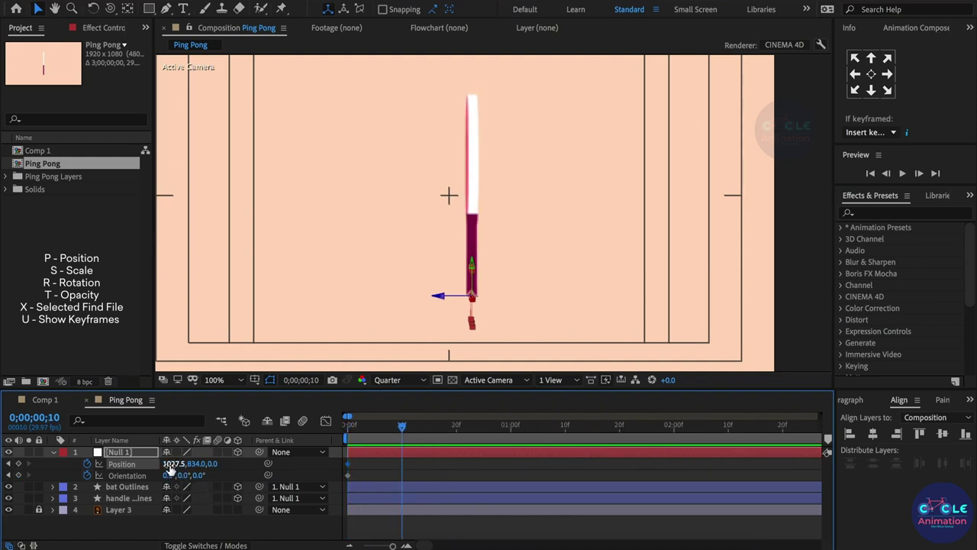
left_click_drag(172, 469, 86, 473)
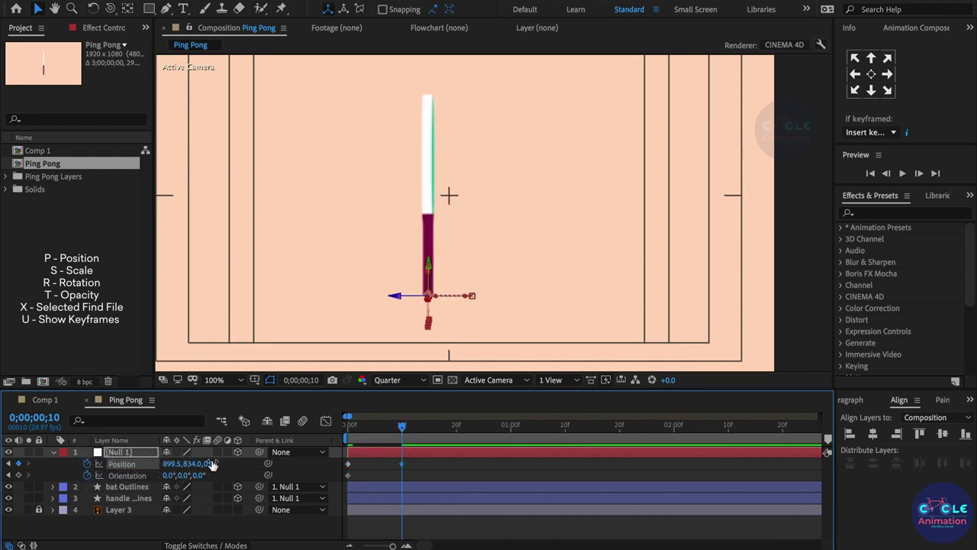
left_click_drag(359, 426, 456, 455)
left_click(348, 463)
key("ctrl+c")
key("ctrl+v")
mouse_move(458, 430)
left_mouse_down()
mouse_move(437, 455)
mouse_move(458, 456)
left_mouse_up()
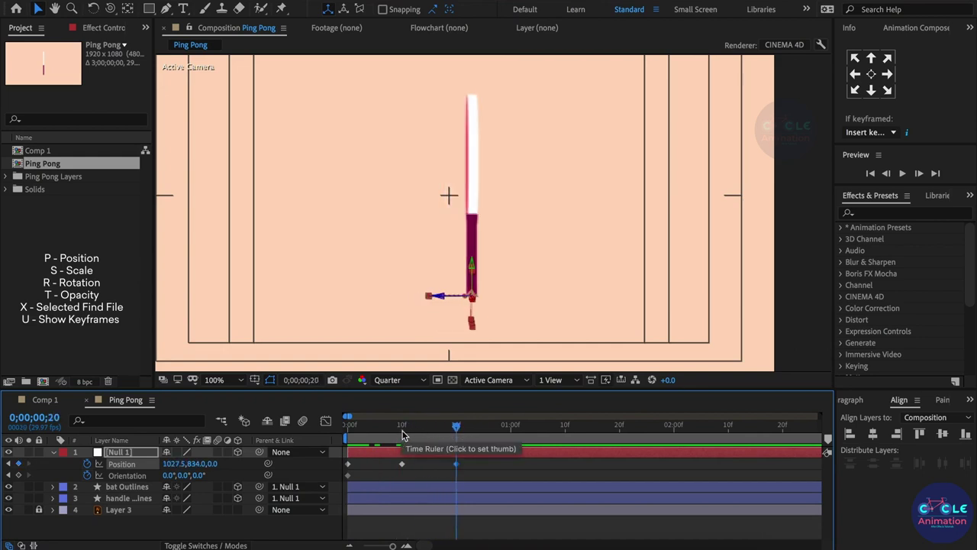
mouse_move(351, 429)
left_mouse_down()
mouse_move(365, 441)
mouse_move(346, 441)
left_mouse_up()
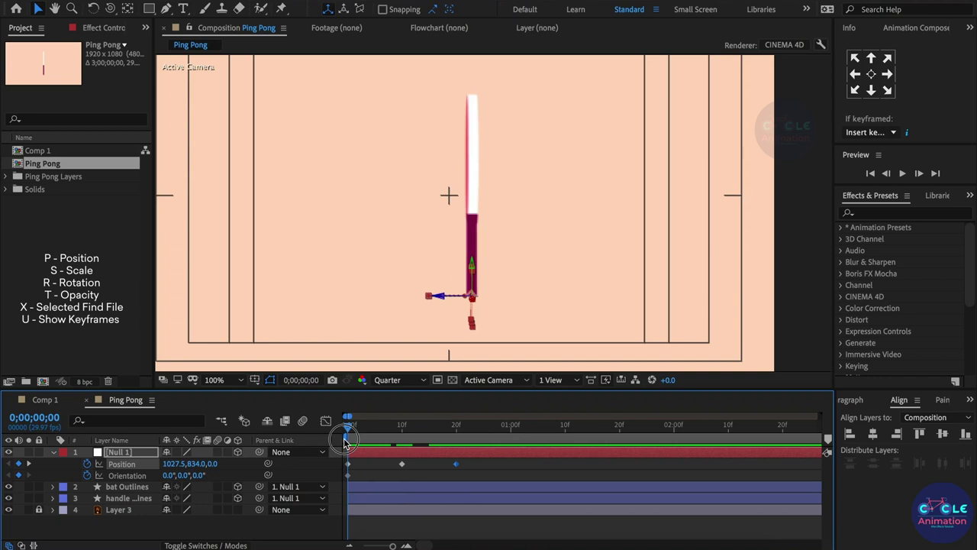
Step: Tilt the bat by setting Orientation Z to 24° at frame 0
left_click_drag(344, 442, 346, 441)
left_click_drag(209, 478, 212, 481)
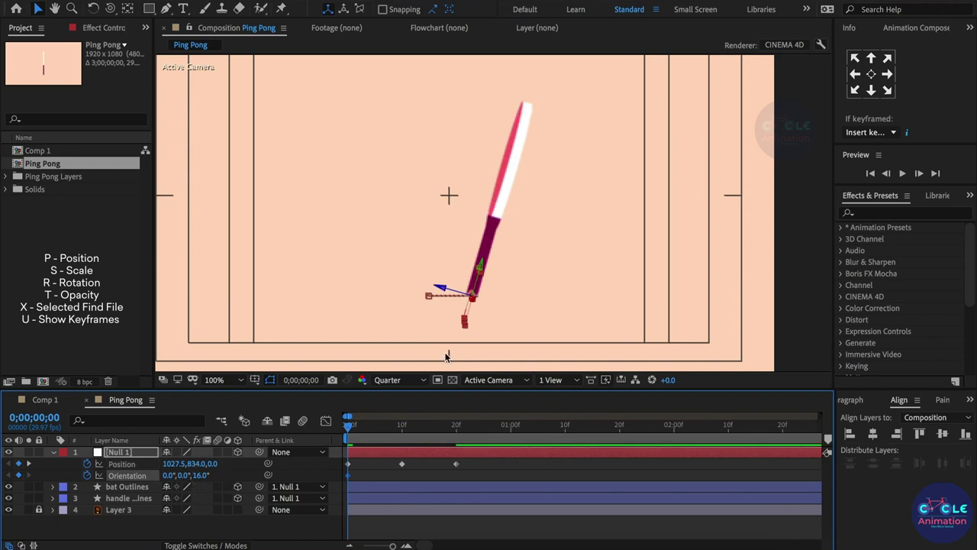
scroll(440, 324, "down", 2)
mouse_move(200, 476)
left_mouse_down()
mouse_move(213, 481)
mouse_move(203, 482)
left_mouse_up()
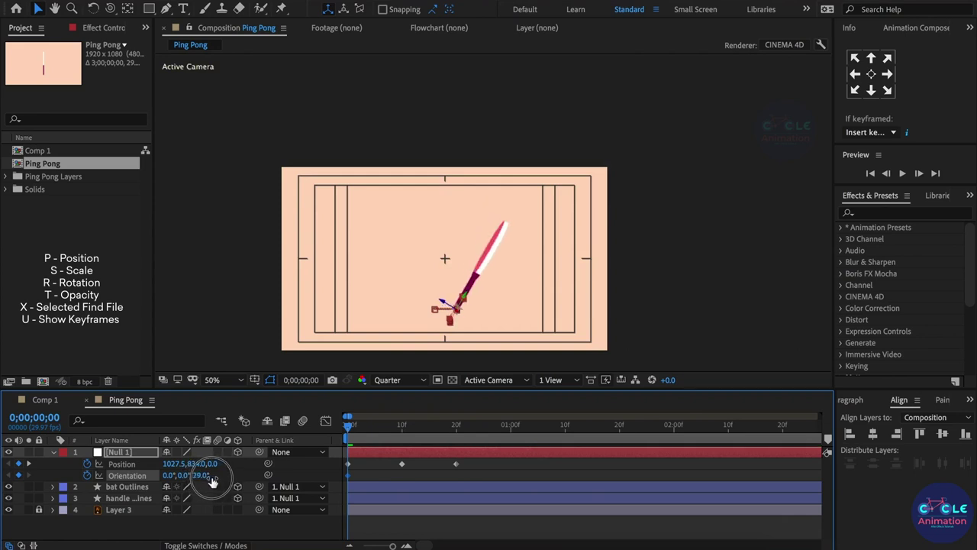
Step: Set Orientation Z to 341° at frame 10
left_click_drag(356, 423, 405, 433)
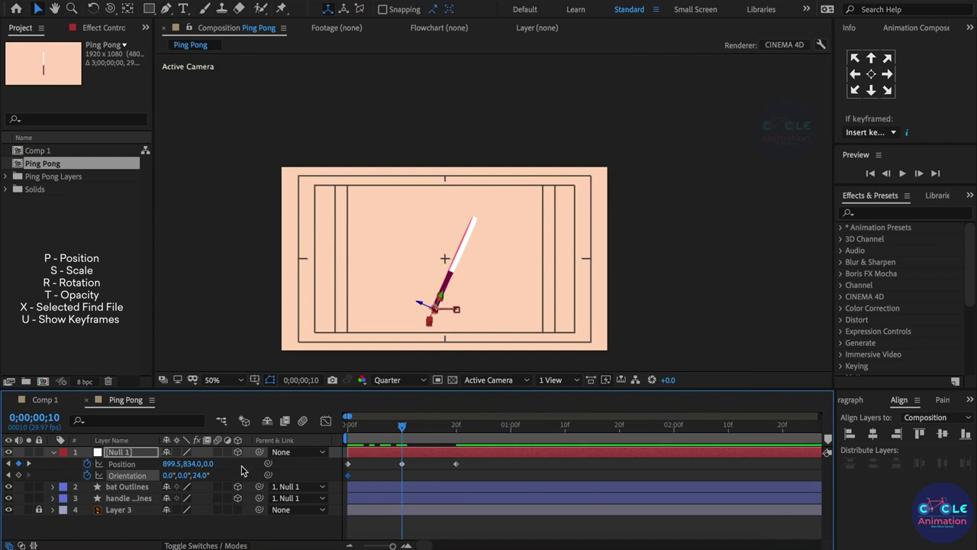
left_click_drag(203, 477, 174, 476)
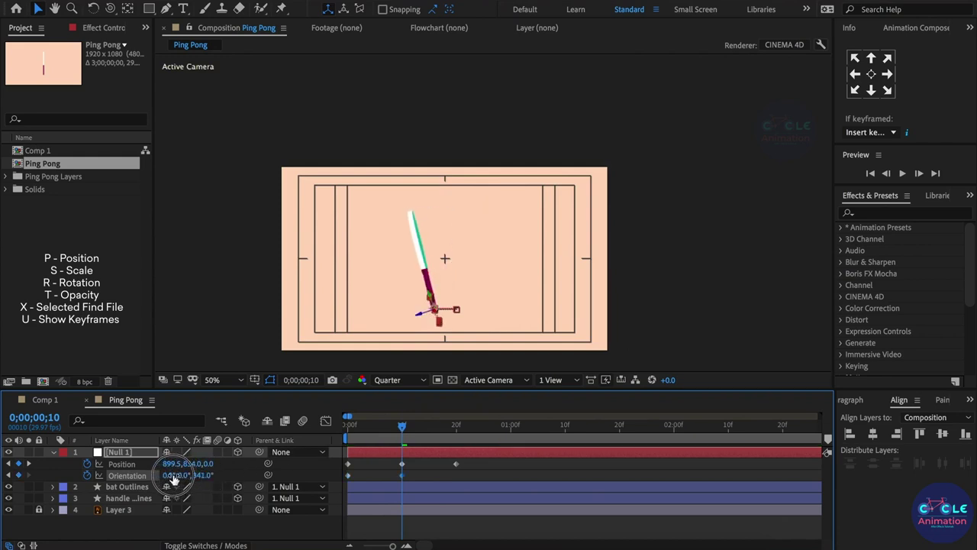
left_click_drag(174, 475, 176, 476)
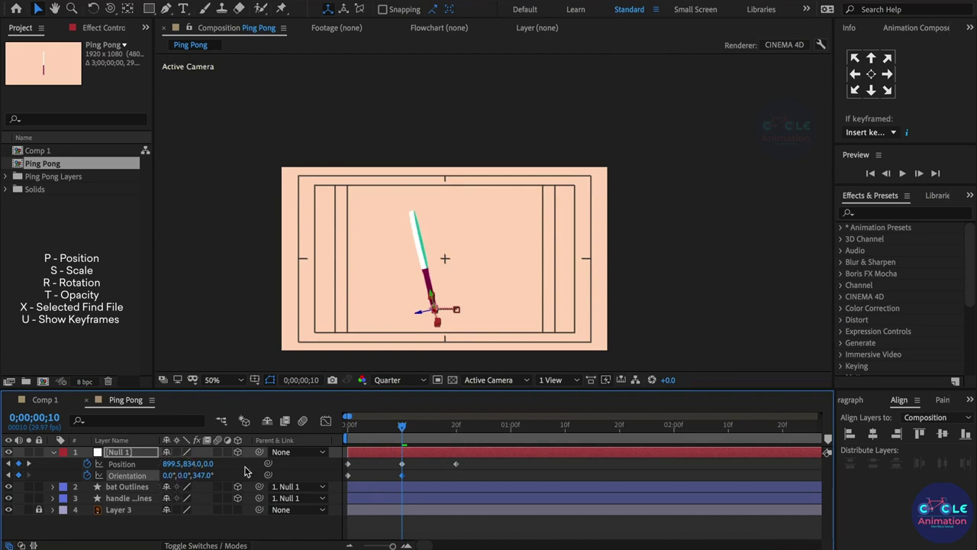
left_click_drag(395, 434, 410, 441)
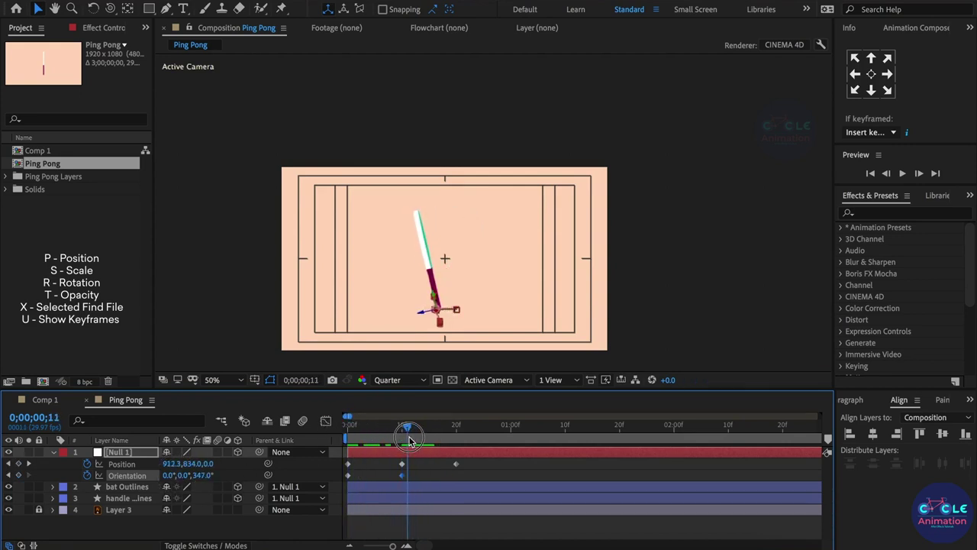
left_click_drag(408, 441, 404, 443)
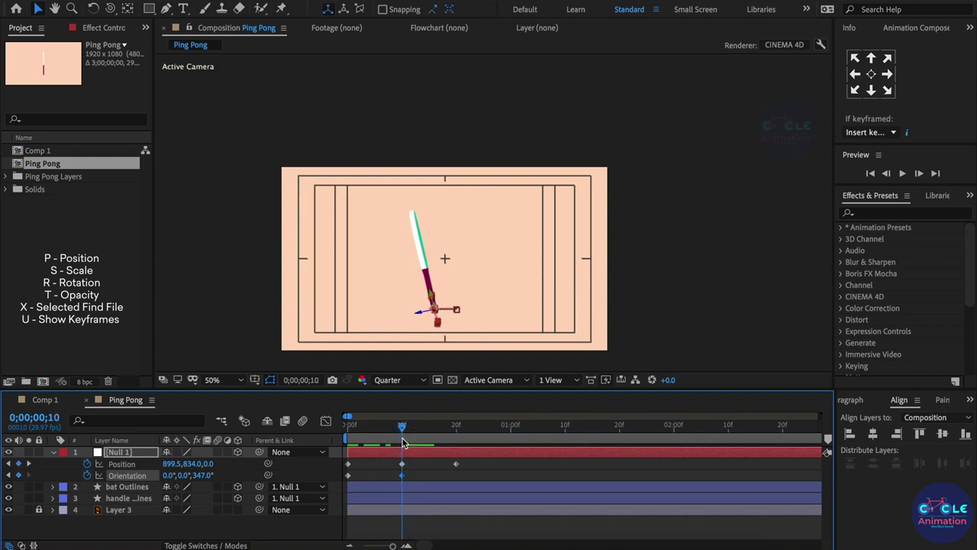
left_click_drag(202, 475, 198, 481)
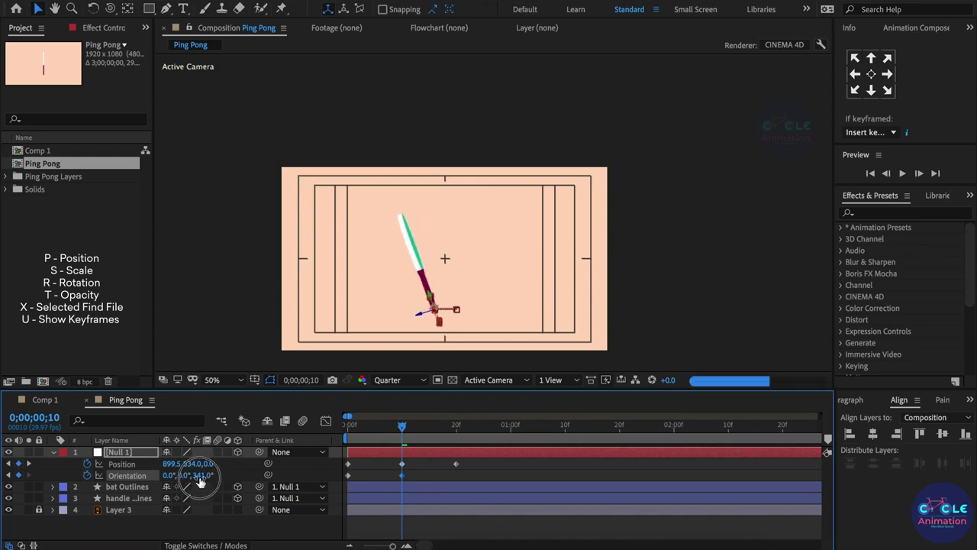
left_click_drag(198, 478, 199, 479)
left_click_drag(349, 427, 456, 428)
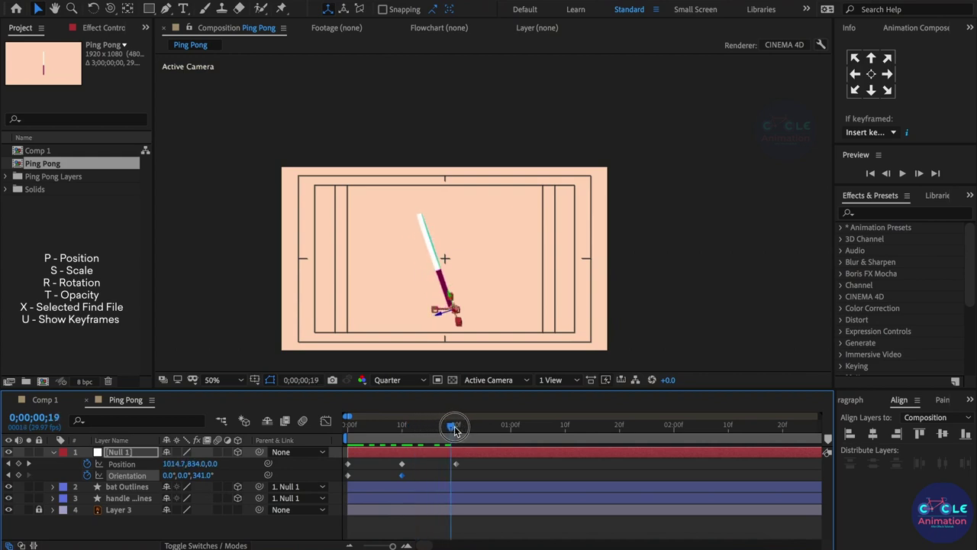
Step: Copy the starting Orientation keyframe to frame 20
left_click_drag(365, 475, 338, 481)
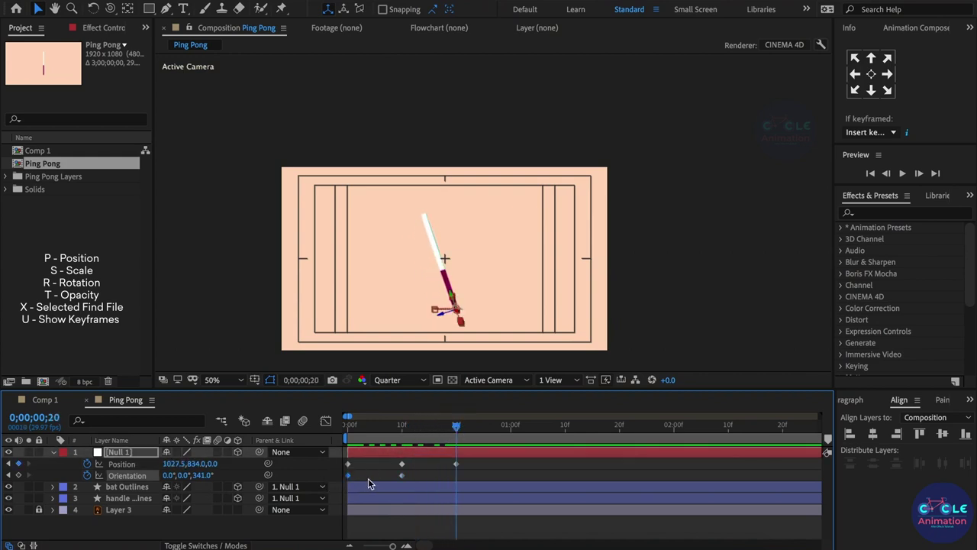
key("ctrl+c")
key("ctrl+v")
mouse_move(473, 462)
left_mouse_down()
mouse_move(328, 486)
mouse_move(361, 477)
left_mouse_up()
left_click(500, 467)
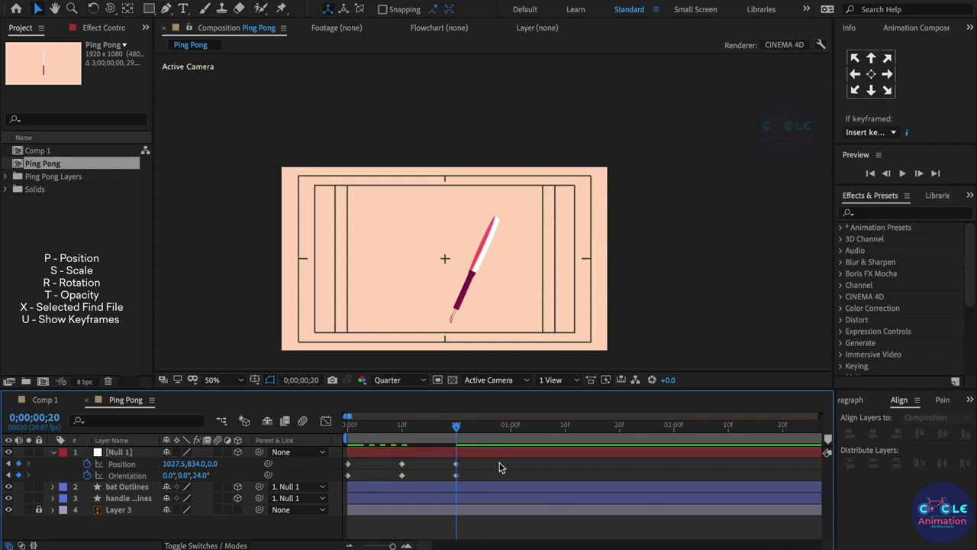
Step: Apply Easy Ease to all six Position and Orientation keyframes
left_click_drag(457, 433, 422, 447)
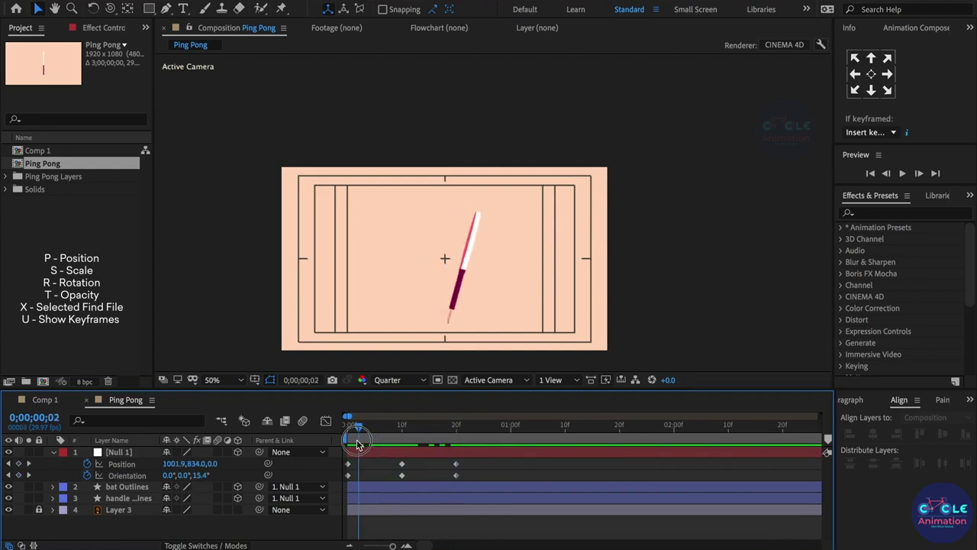
mouse_move(422, 447)
left_mouse_down()
mouse_move(456, 448)
mouse_move(468, 467)
mouse_move(322, 479)
left_mouse_up()
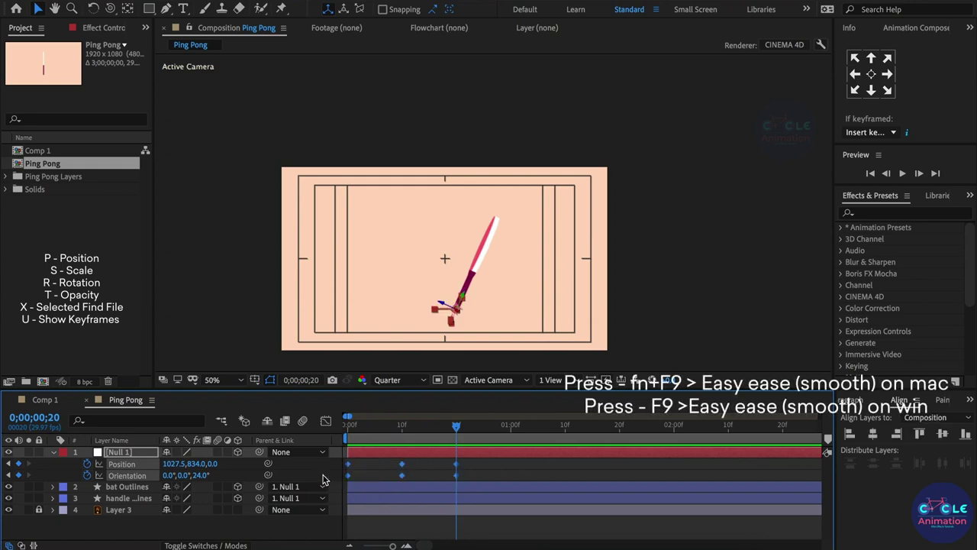
key("F9")
left_click(466, 459)
Step: Preview the swing with the work area ending at frame 20, then extend it to 1s 10f
left_click_drag(348, 428, 457, 436)
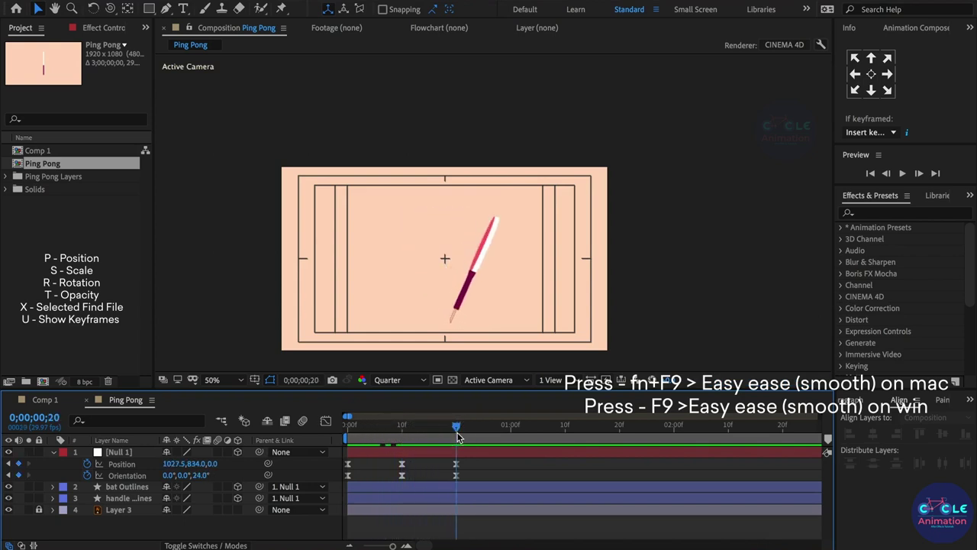
key("n")
key("space")
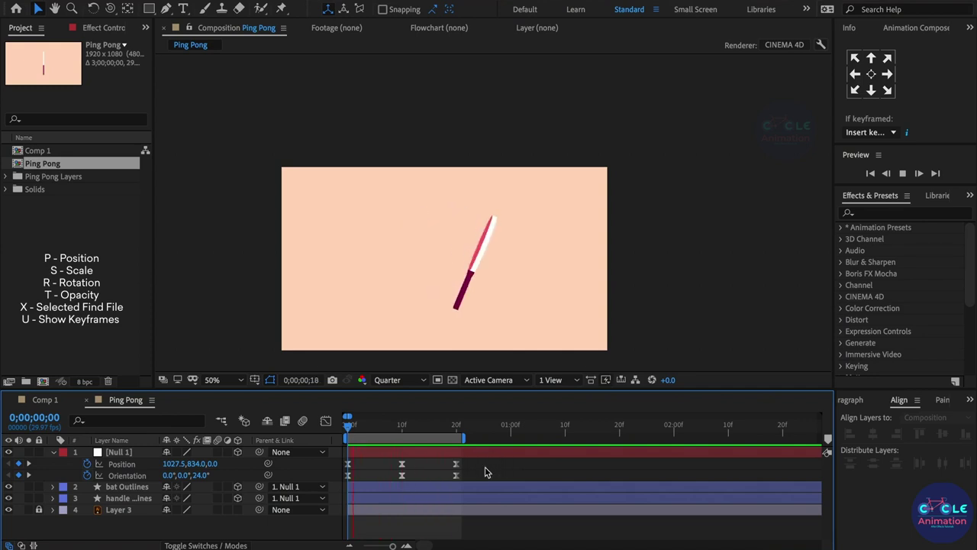
left_click_drag(462, 442, 585, 441)
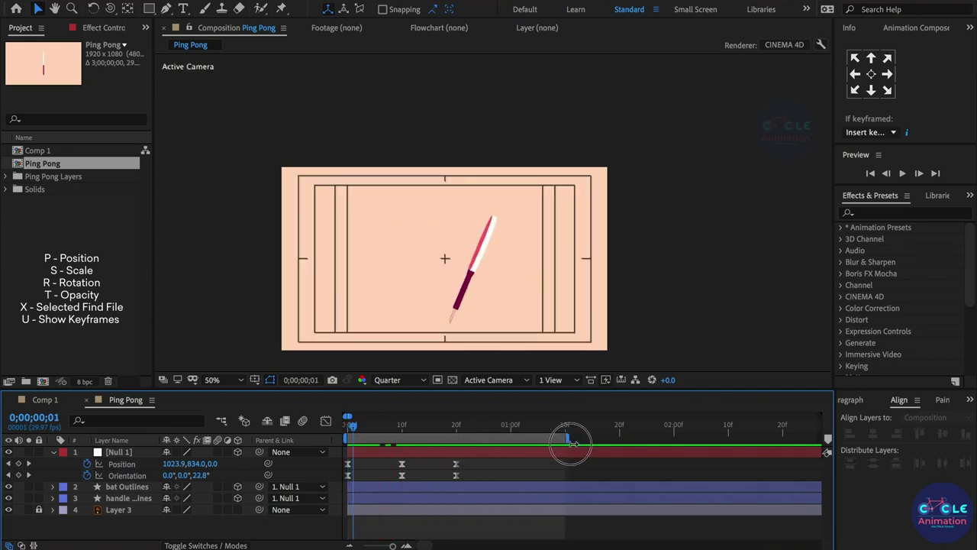
Step: Copy Null 1's Position and Orientation keyframes and paste them at frame 20
left_click_drag(479, 451, 325, 495)
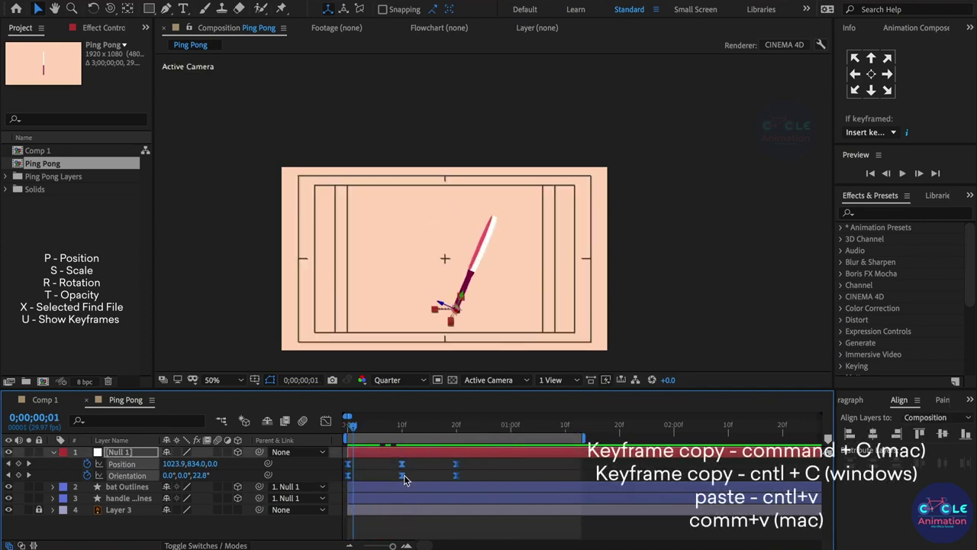
left_click(458, 428)
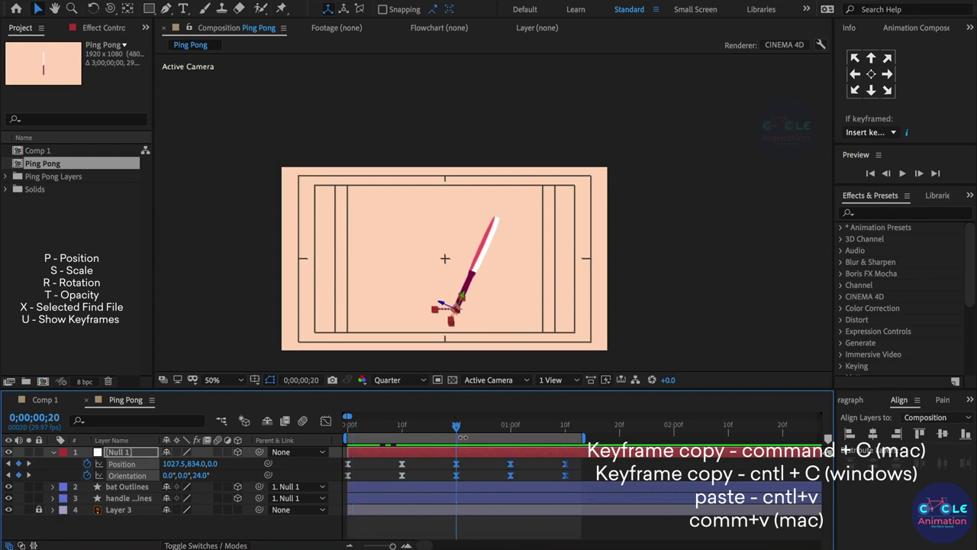
left_click(489, 474)
mouse_move(456, 426)
left_mouse_down()
mouse_move(403, 431)
mouse_move(455, 441)
left_mouse_up()
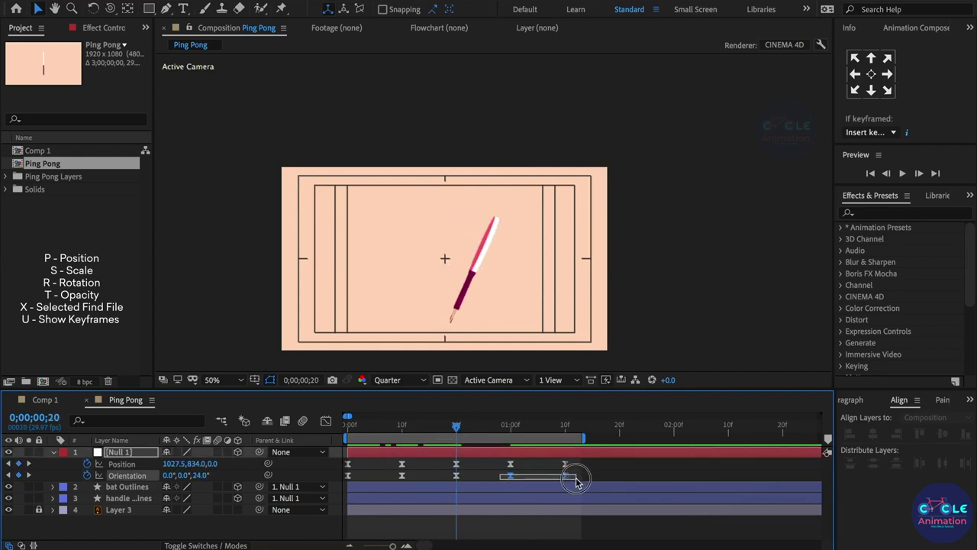
Step: Delete the extra Orientation keyframes at 1:00 and 1:10, keeping the repeated Position keys
left_click_drag(510, 477, 578, 481)
key("Delete")
left_click_drag(405, 435, 457, 443)
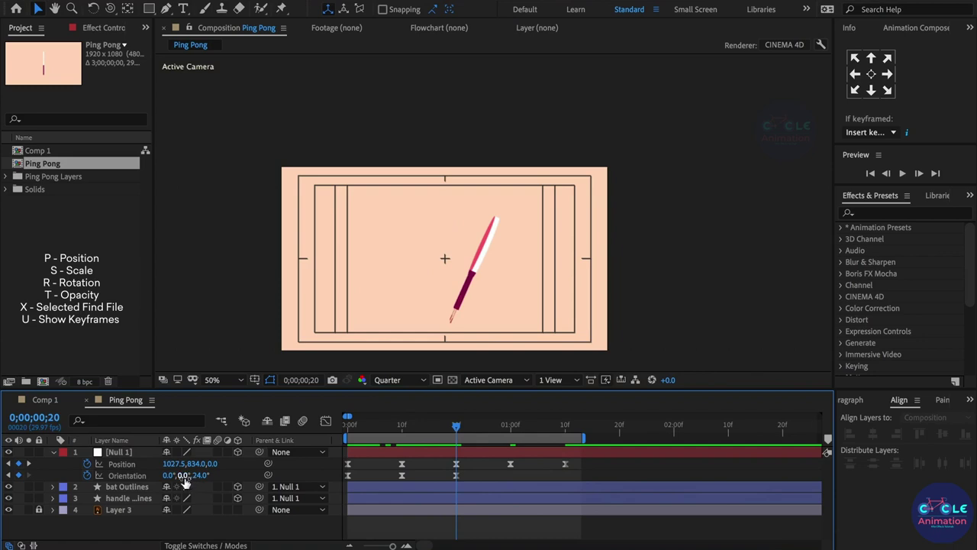
left_click_drag(183, 476, 205, 481)
key("ctrl+z")
left_click(116, 456)
key("r")
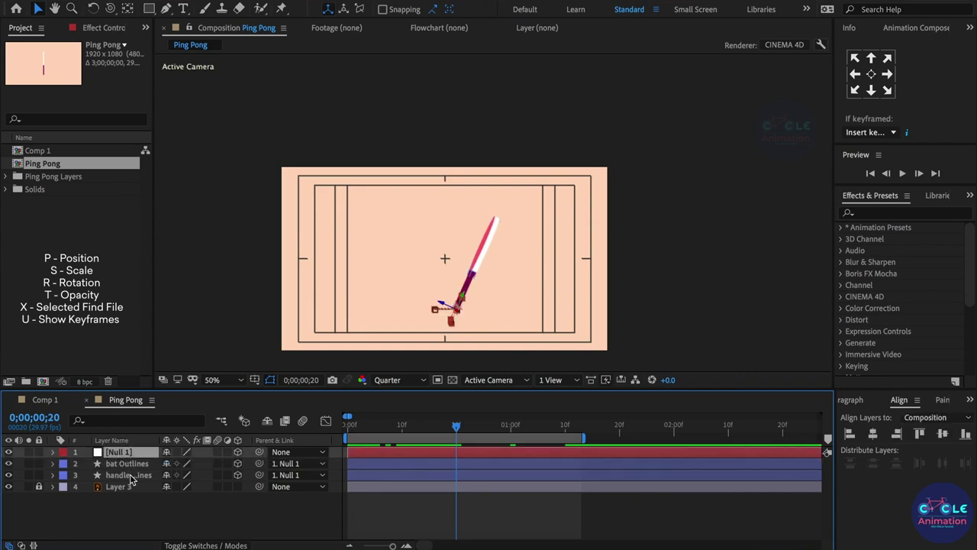
Step: Enable Y Rotation keyframing on Null 1 with a 90° value
left_click(182, 489)
left_click(87, 487)
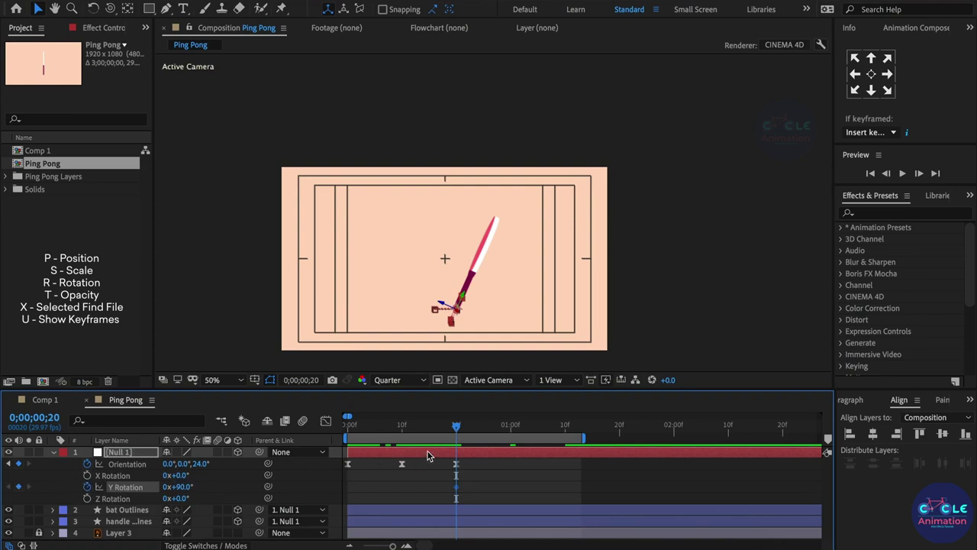
left_click_drag(386, 431, 342, 436)
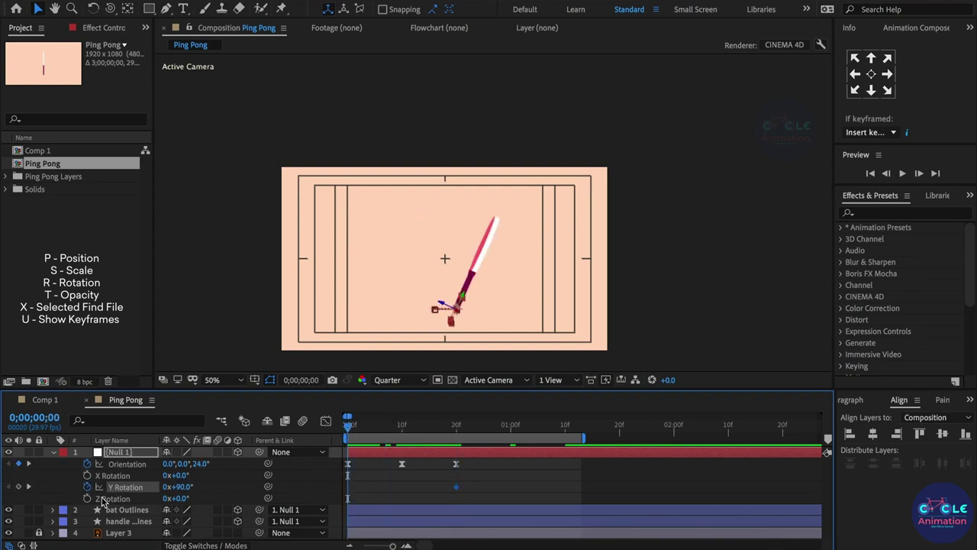
left_click_drag(396, 434, 403, 451)
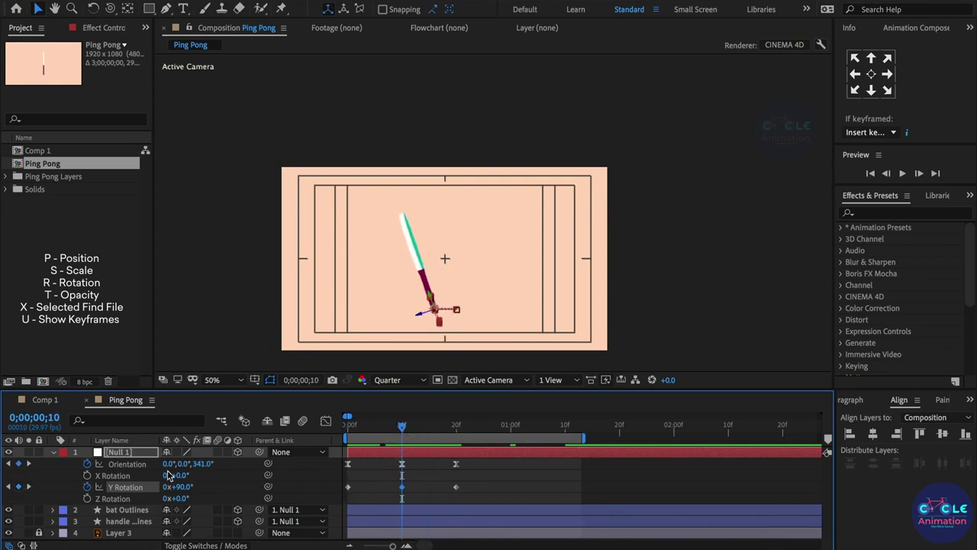
left_click_drag(404, 431, 454, 433)
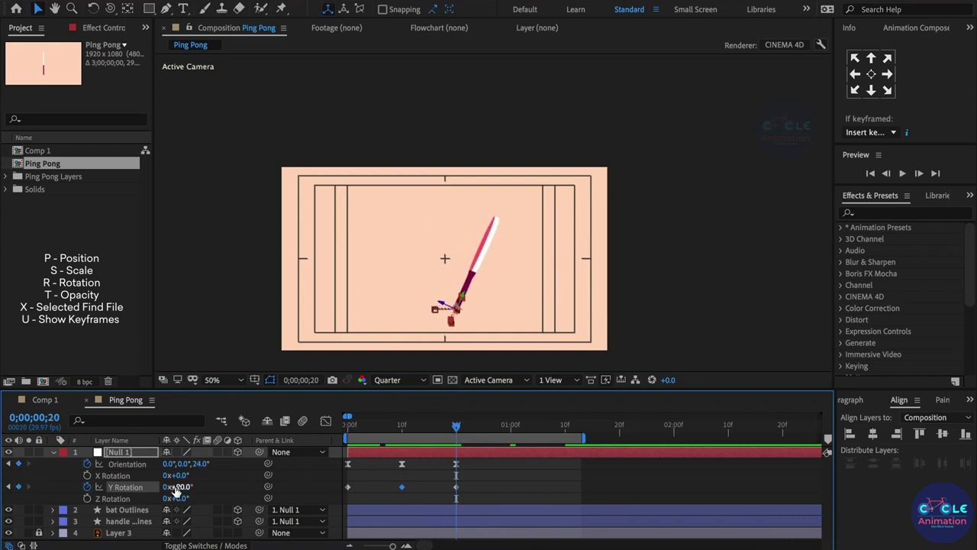
Step: Set Y Rotation to -90° at 20f, flipping the bat to its green face
left_click_drag(187, 494, 59, 509)
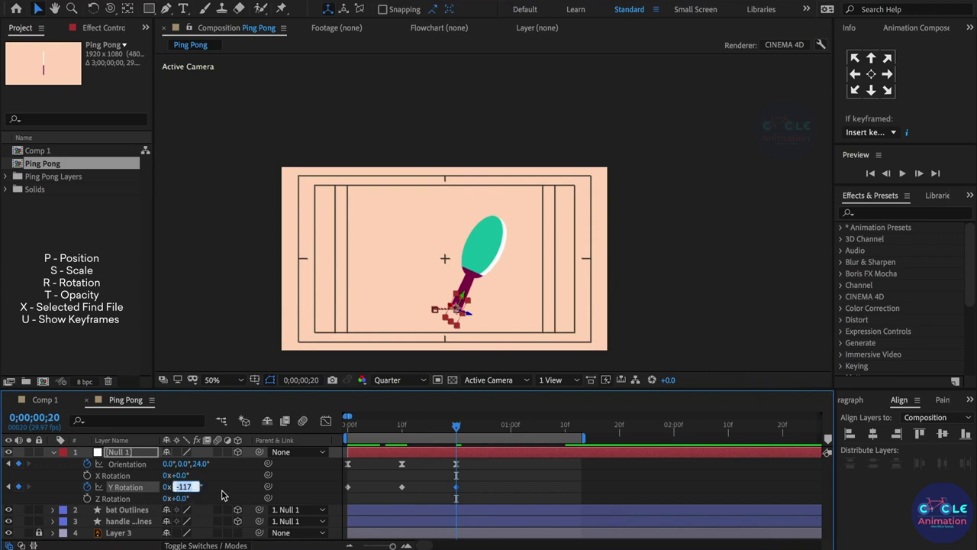
type("-1")
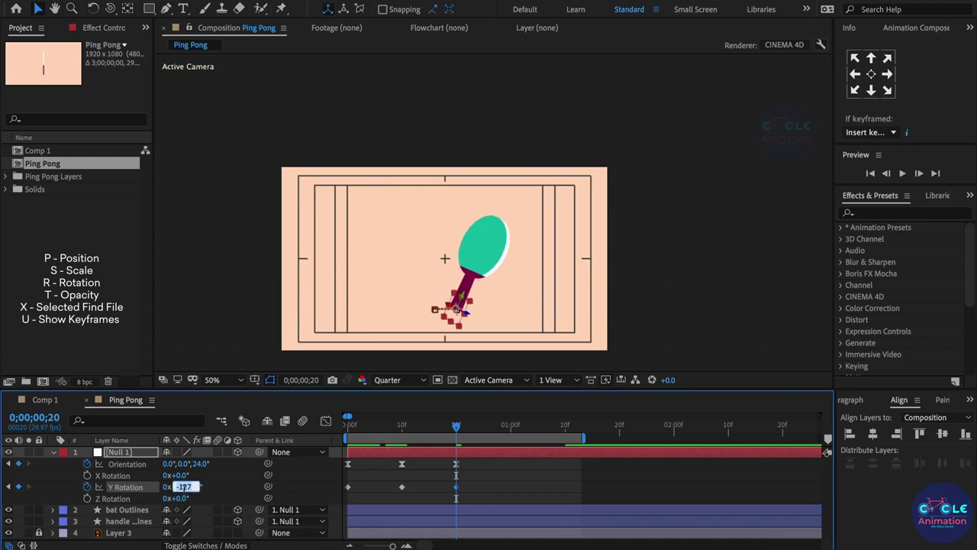
left_click_drag(183, 495, 197, 493)
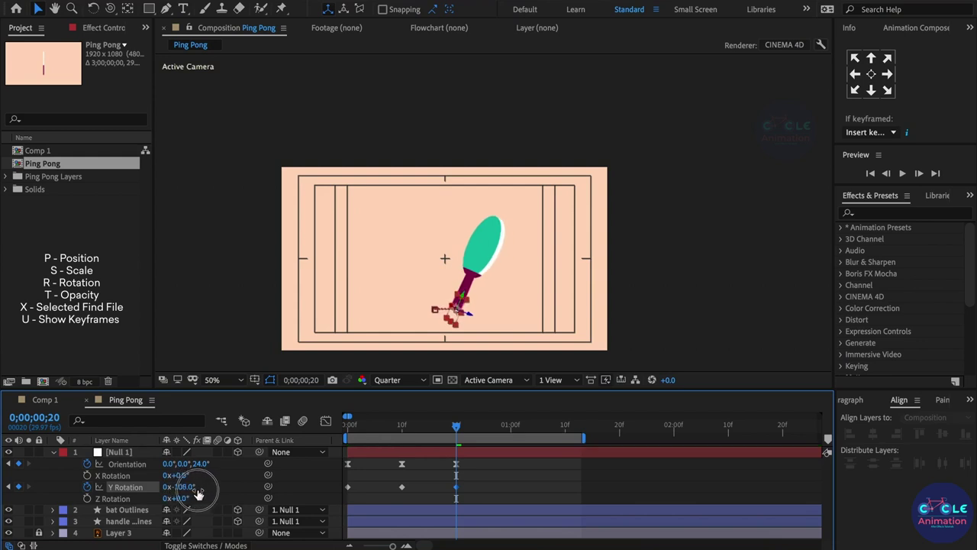
left_click_drag(197, 492, 213, 498)
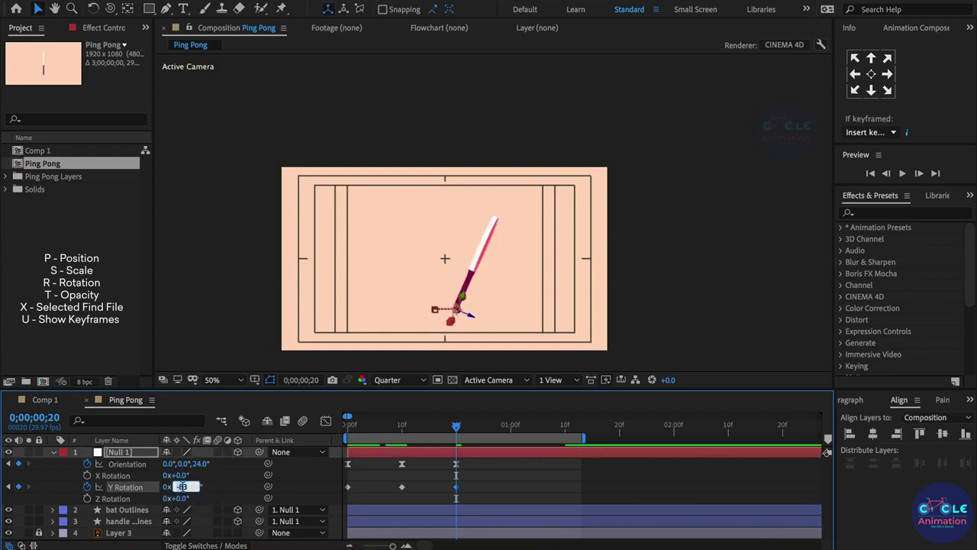
key("Return")
mouse_move(347, 426)
left_mouse_down()
mouse_move(402, 443)
mouse_move(520, 452)
mouse_move(458, 471)
left_mouse_up()
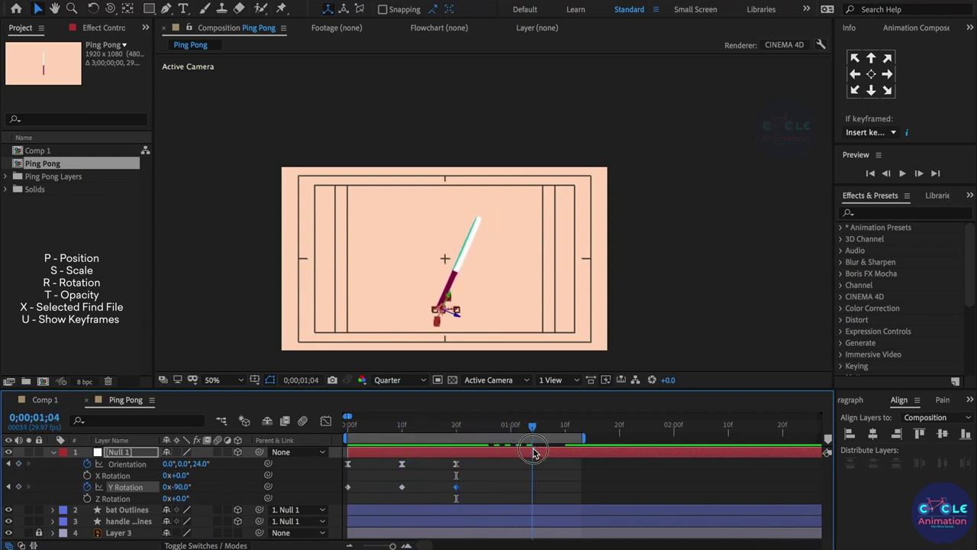
left_click(460, 454)
key("u")
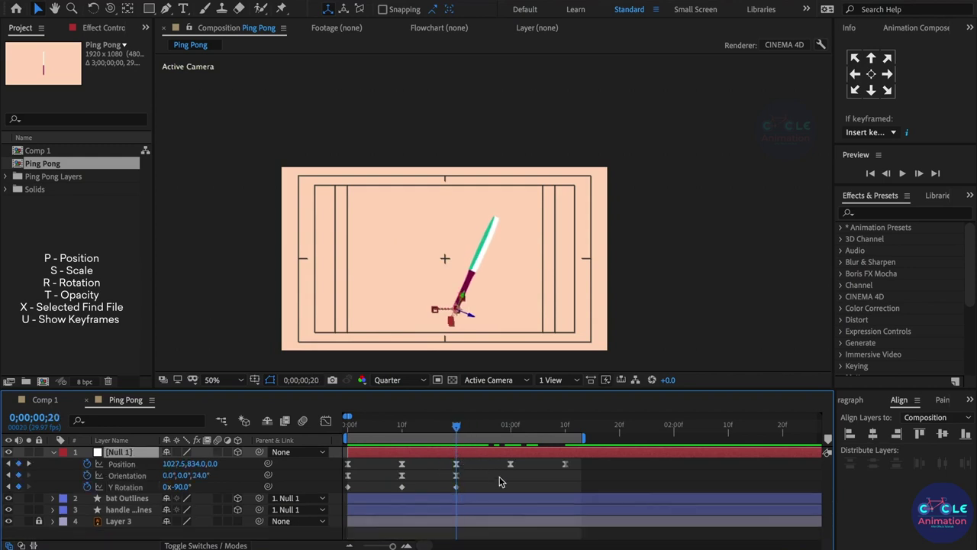
Step: Copy Null 1's Orientation keyframes to repeat them from 20f
mouse_move(412, 431)
left_mouse_down()
mouse_move(419, 447)
mouse_move(456, 449)
left_mouse_up()
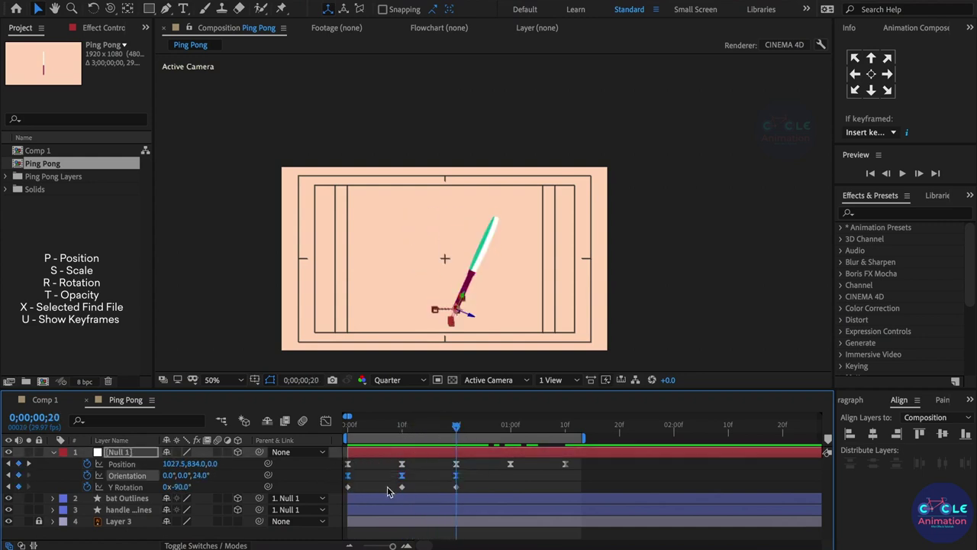
left_click_drag(447, 480, 571, 469)
mouse_move(359, 426)
left_mouse_down()
mouse_move(445, 442)
mouse_move(344, 455)
mouse_move(514, 469)
mouse_move(368, 475)
mouse_move(510, 489)
left_mouse_up()
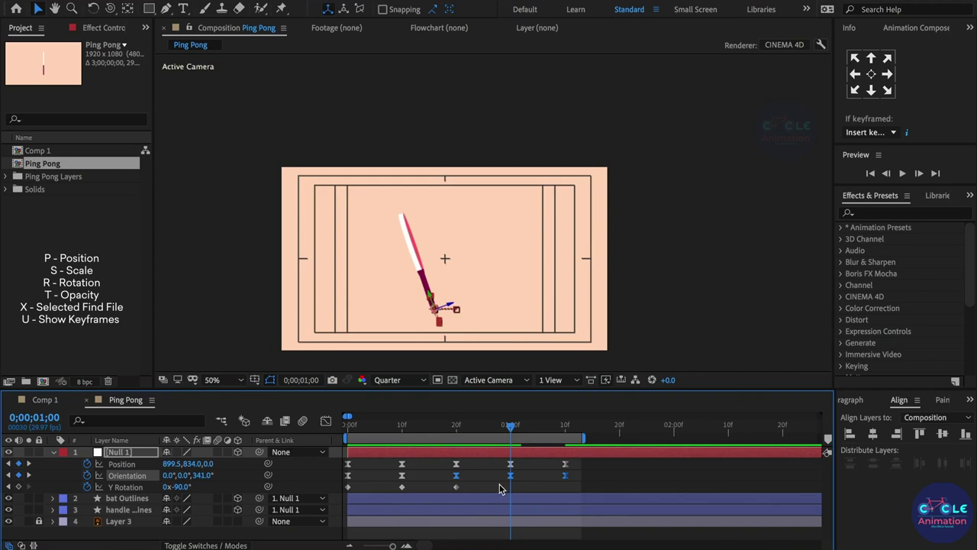
left_click(500, 489)
Step: Add Y Rotation keys of -90° at 1:00 and -270° at 1s 10f, then preview
left_click(20, 487)
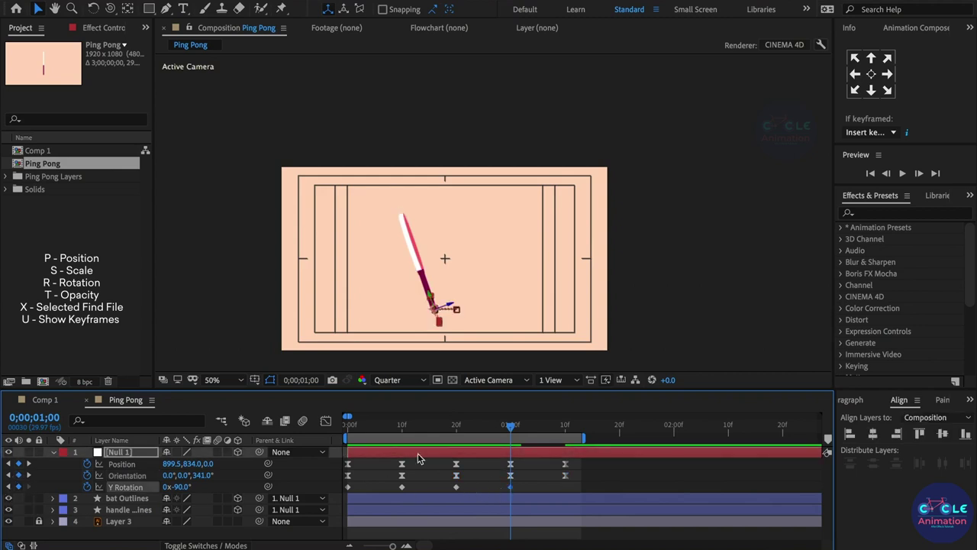
mouse_move(526, 433)
left_mouse_down()
mouse_move(330, 430)
mouse_move(568, 453)
left_mouse_up()
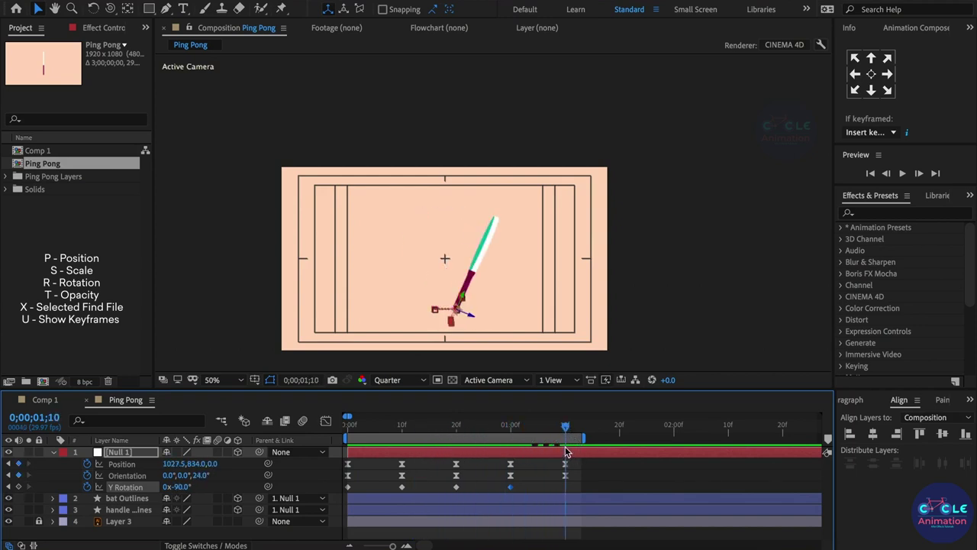
mouse_move(183, 491)
left_mouse_down()
mouse_move(47, 490)
mouse_move(58, 487)
left_mouse_up()
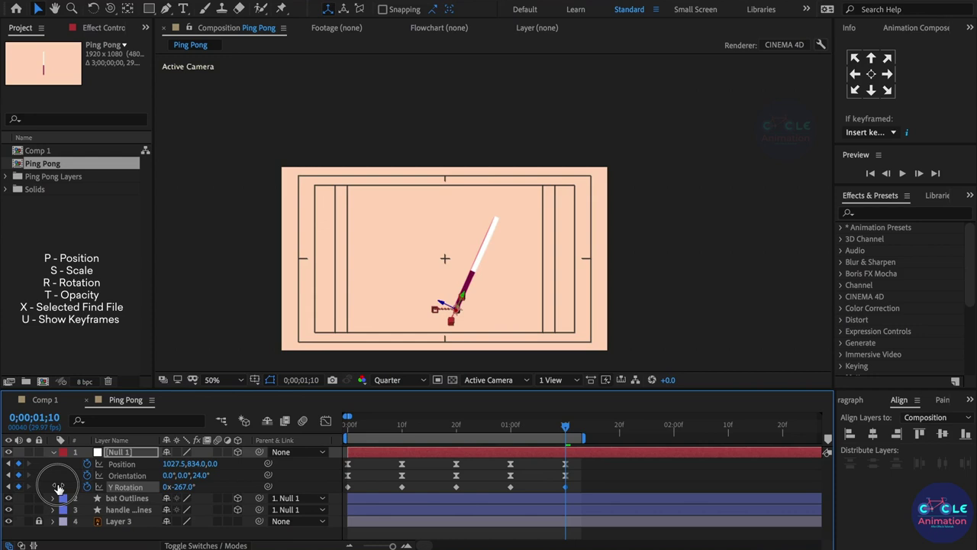
left_click(195, 487)
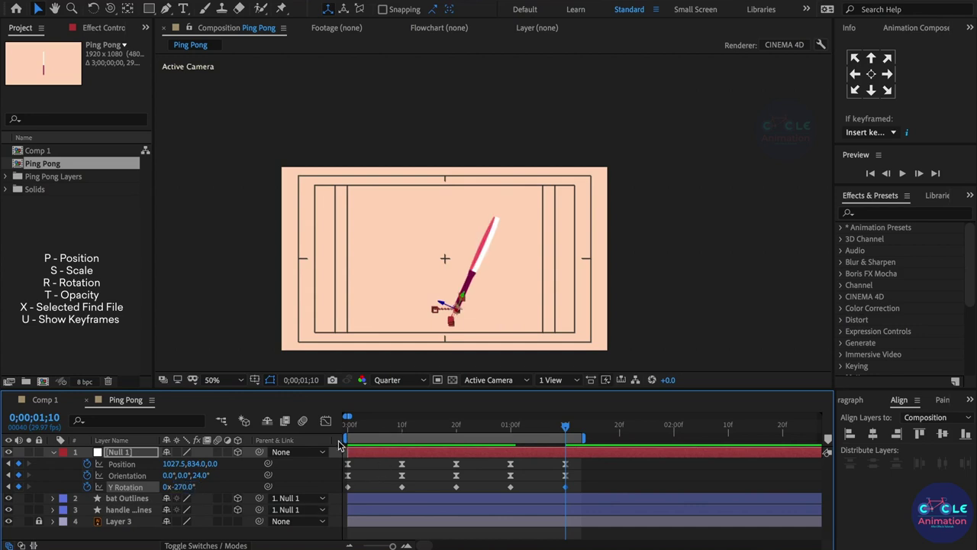
left_click(369, 476)
key("space")
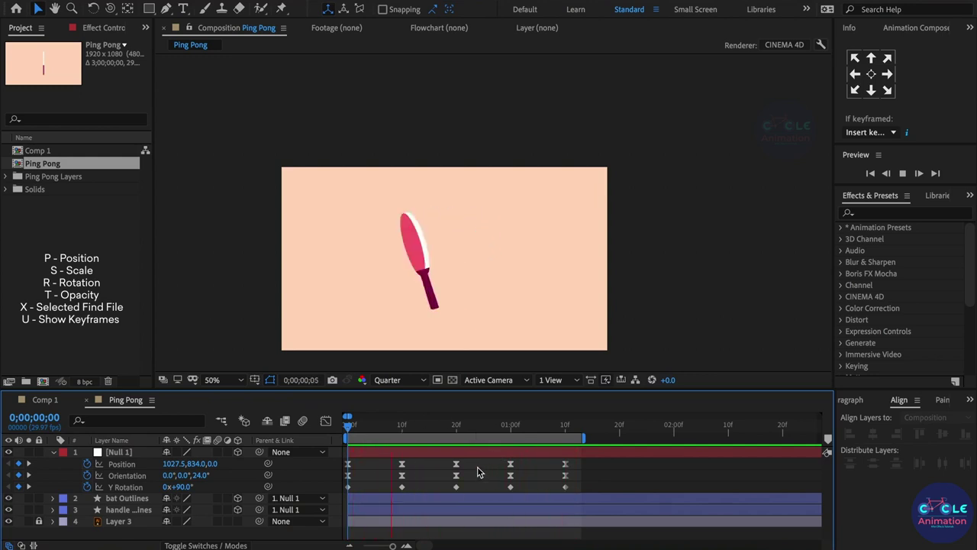
mouse_move(397, 428)
left_mouse_down()
mouse_move(569, 458)
mouse_move(570, 439)
left_mouse_up()
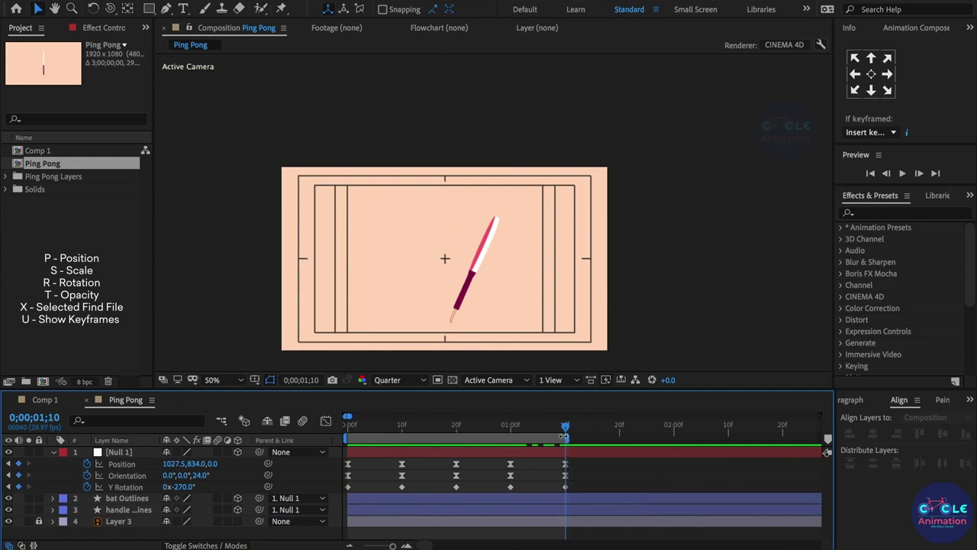
mouse_move(350, 425)
left_mouse_down()
mouse_move(428, 442)
mouse_move(326, 444)
left_mouse_up()
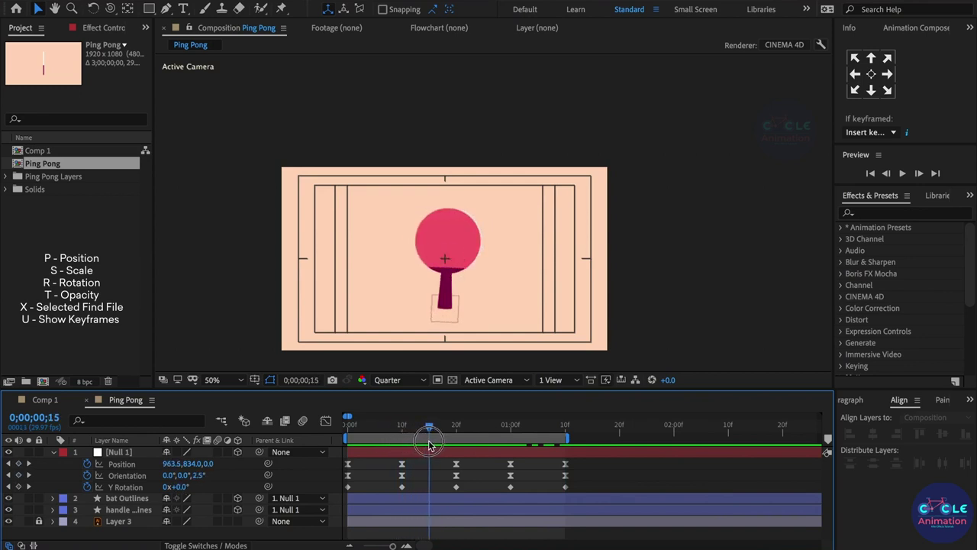
left_click_drag(356, 442, 554, 446)
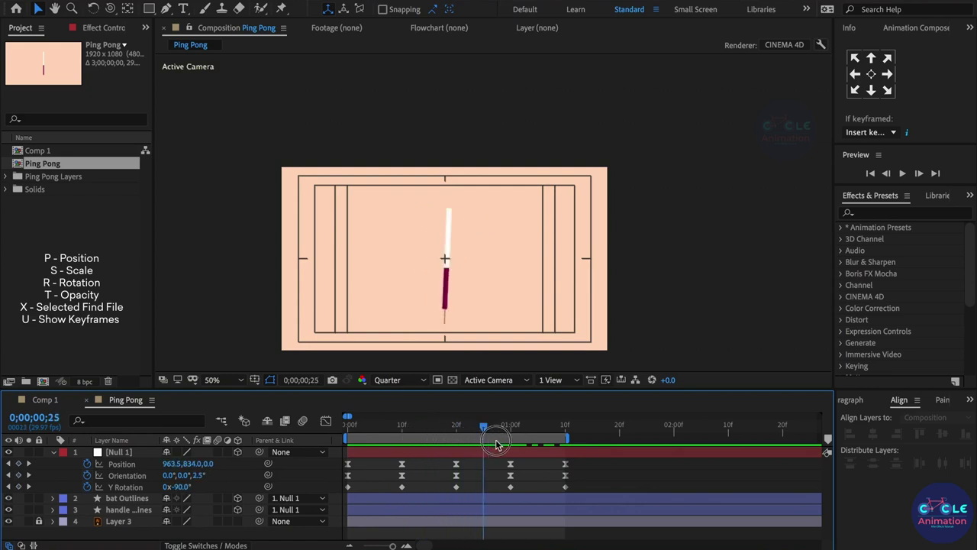
left_click_drag(553, 446, 353, 426)
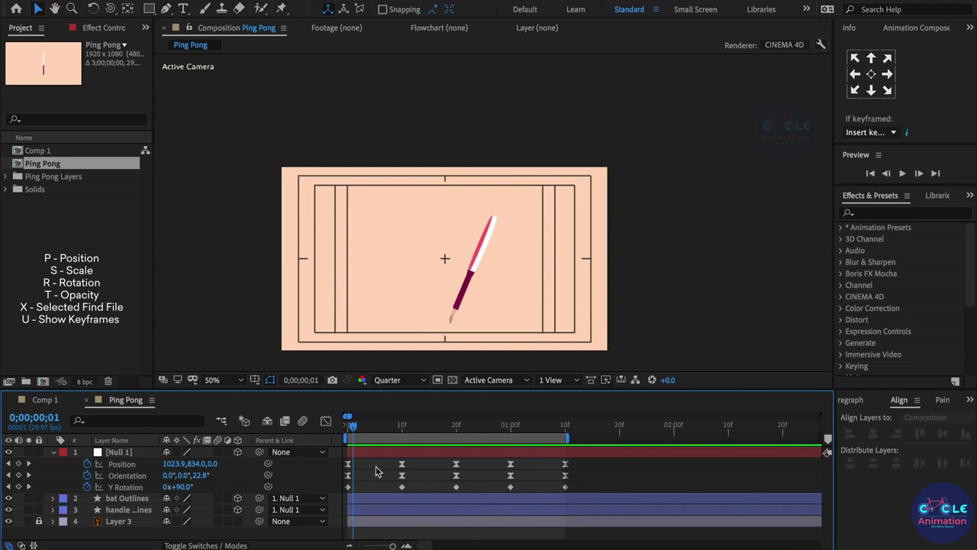
left_click_drag(365, 437, 342, 432)
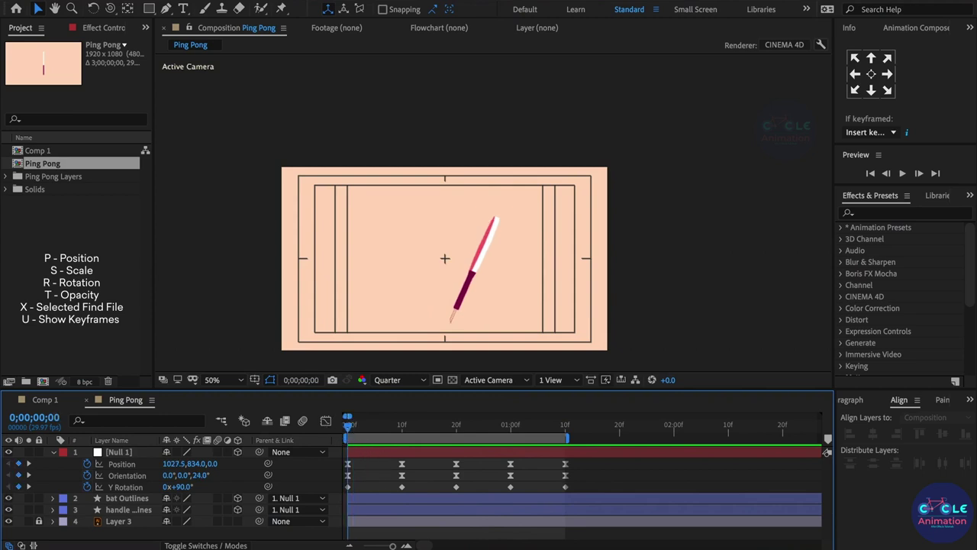
left_click(229, 0)
Step: Add Adjustment Layer 1 and apply CC Bender to it via the 'ben' effects search
mouse_move(304, 3)
left_click(488, 79)
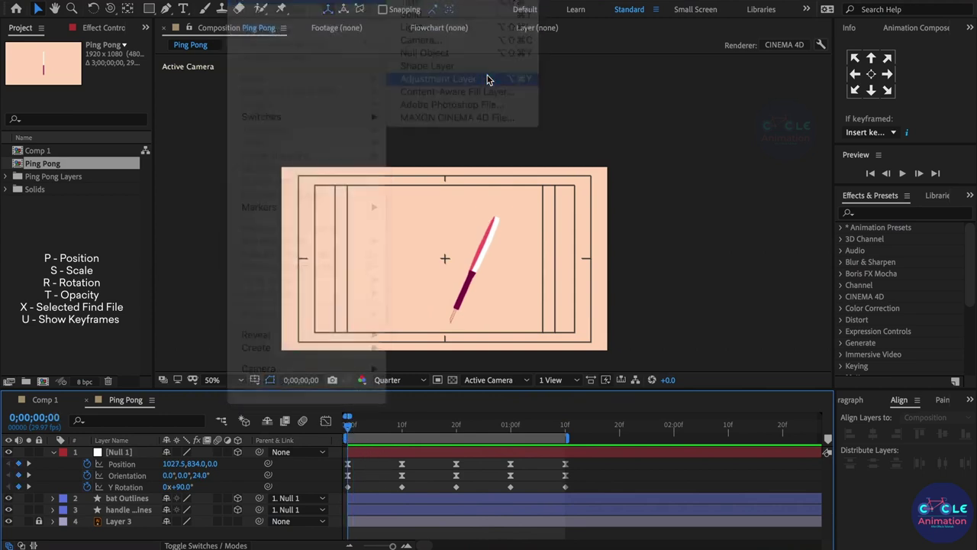
left_click(866, 213)
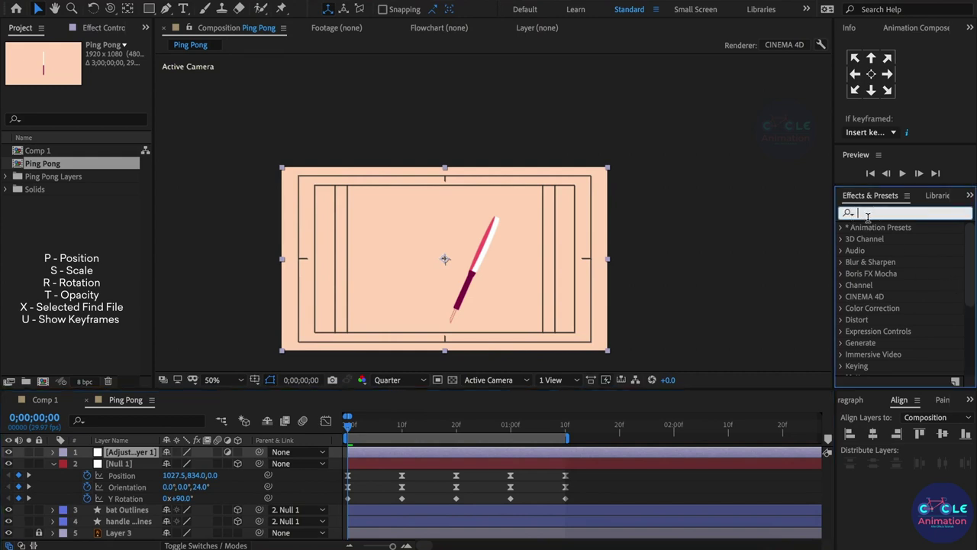
type("ben")
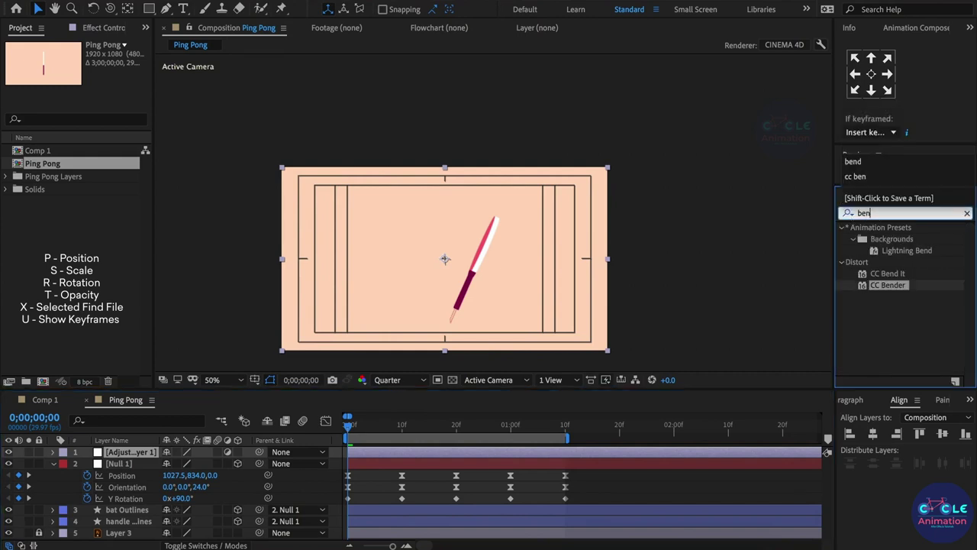
double_click(885, 285)
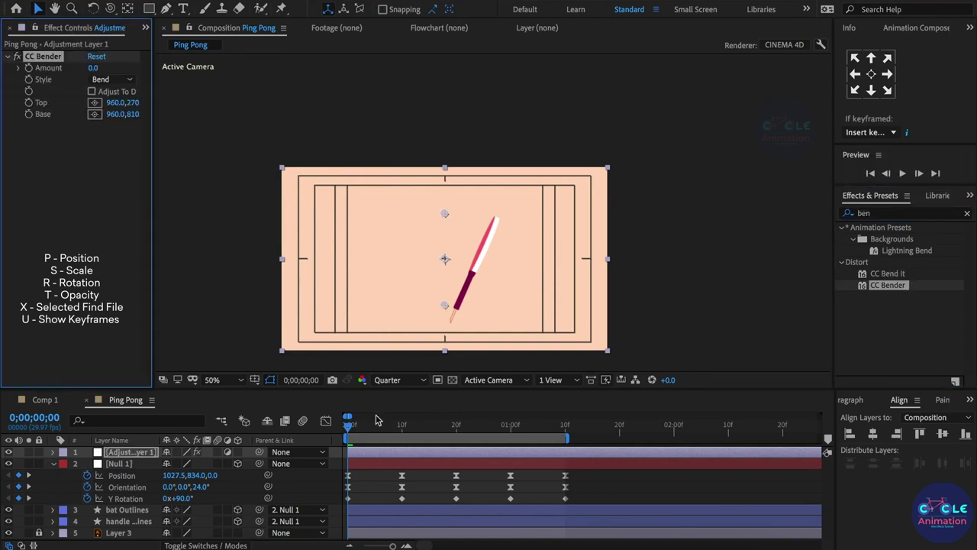
left_click_drag(353, 430, 374, 433)
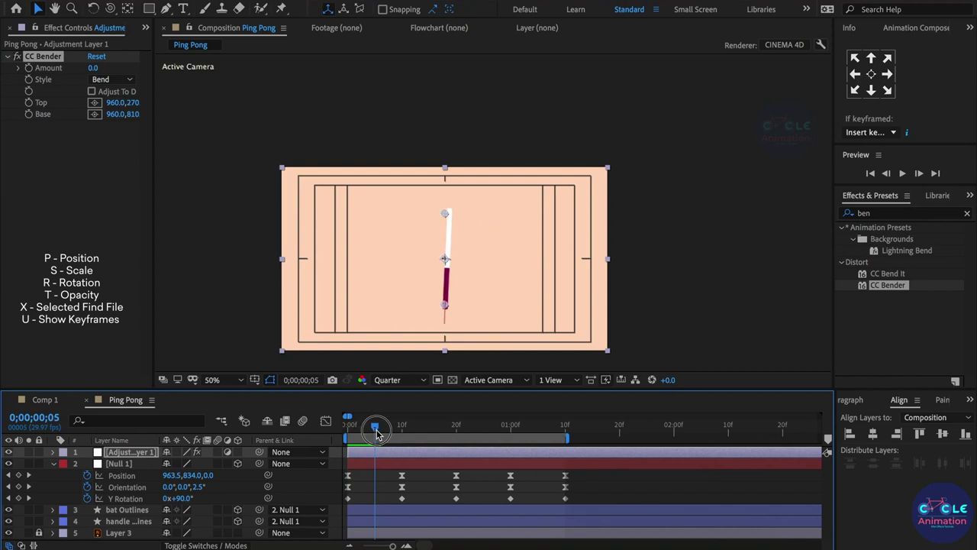
left_click_drag(376, 433, 376, 432)
left_click(384, 457)
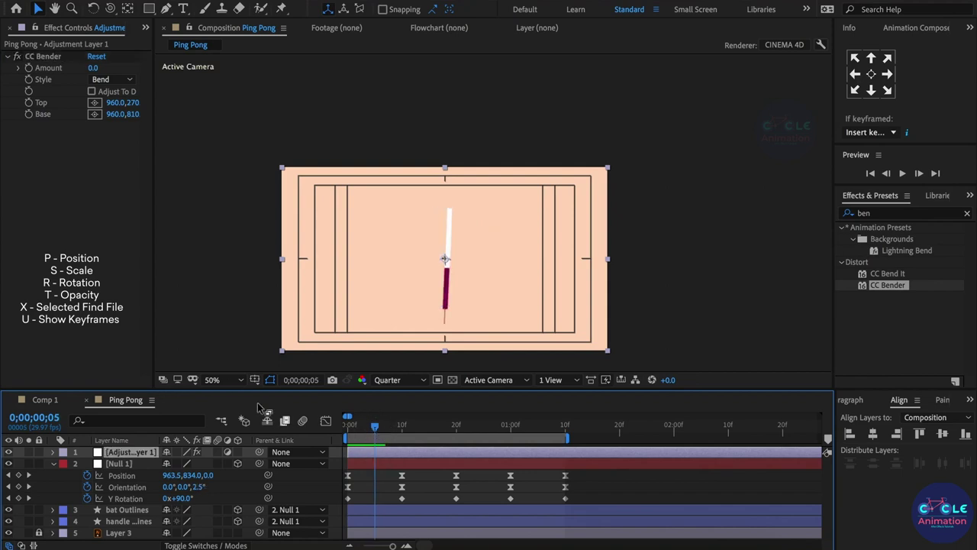
left_click(32, 71)
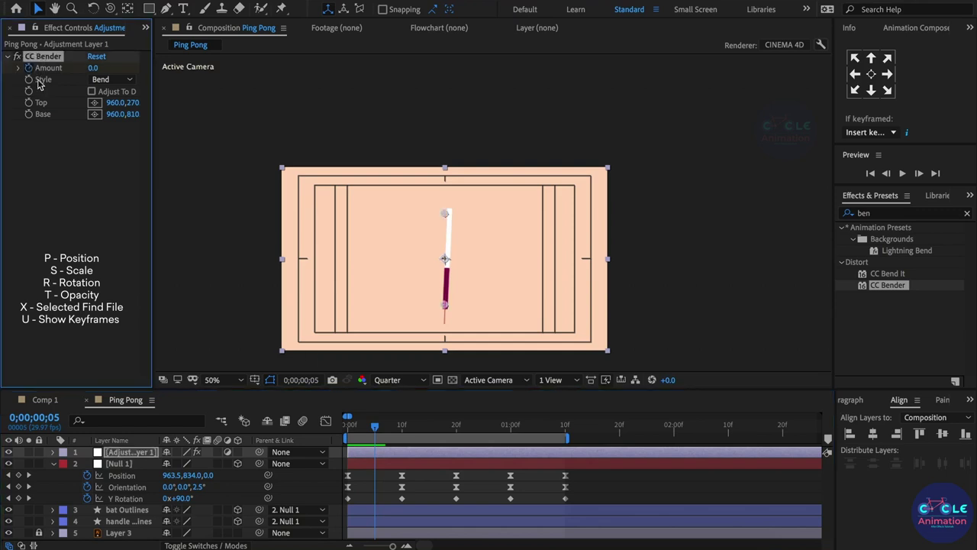
Step: Keyframe CC Bender Amount from 0, bending the bat positively (~17) around frame 5
key("u")
left_click(355, 481)
left_click_drag(374, 428, 404, 439)
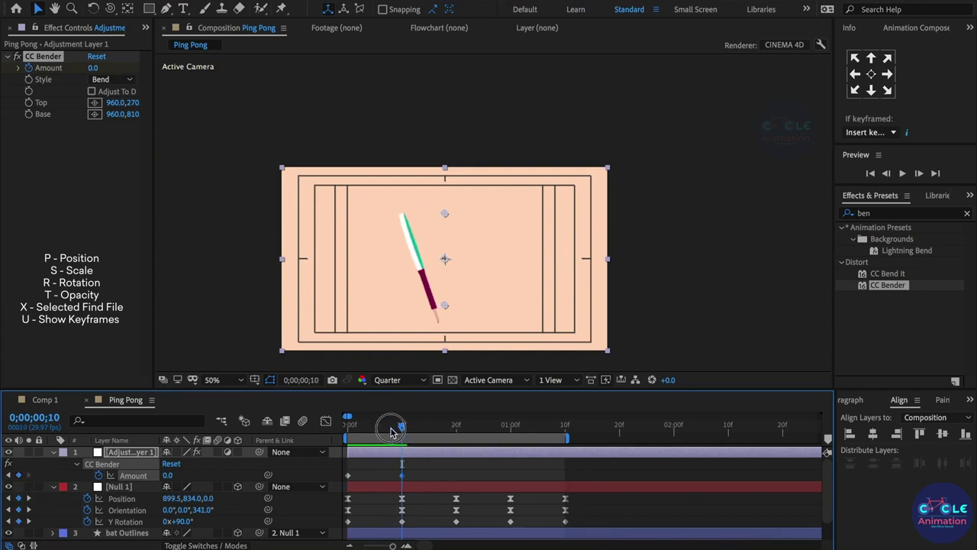
left_click_drag(401, 430, 369, 435)
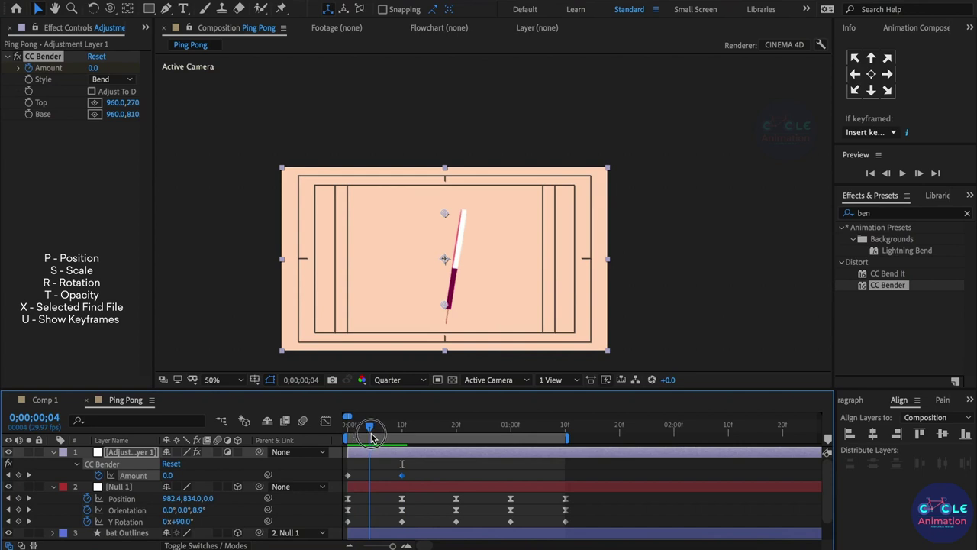
left_click_drag(372, 437, 374, 437)
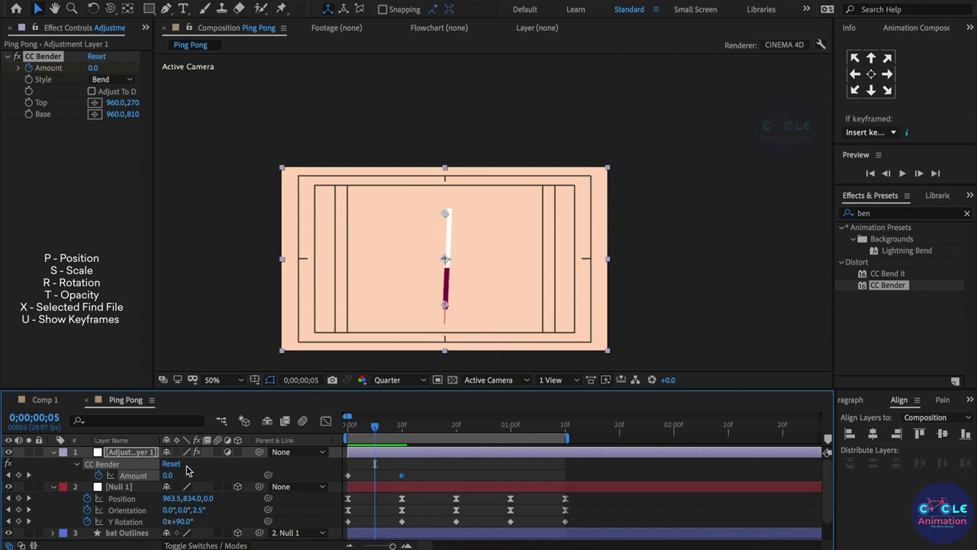
left_click_drag(167, 475, 181, 481)
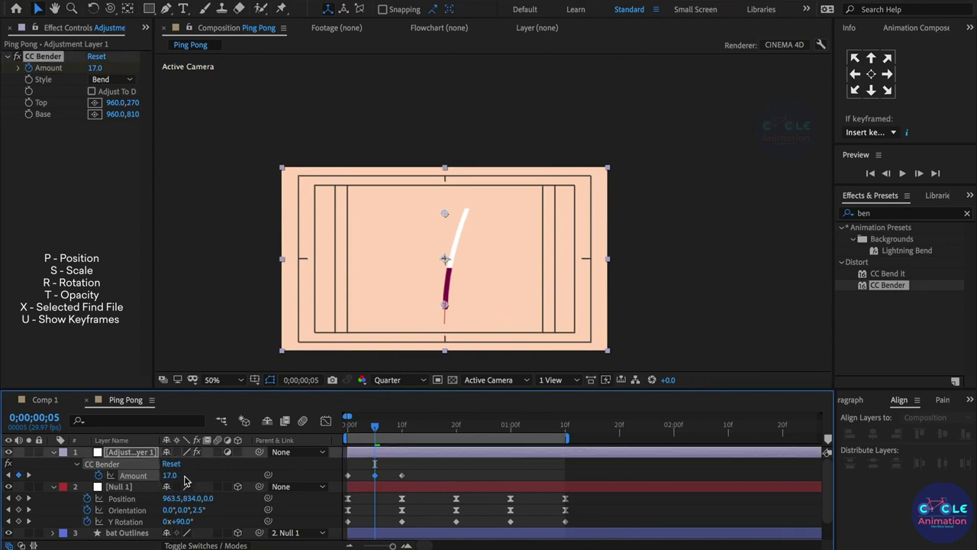
left_click_drag(351, 426, 458, 434)
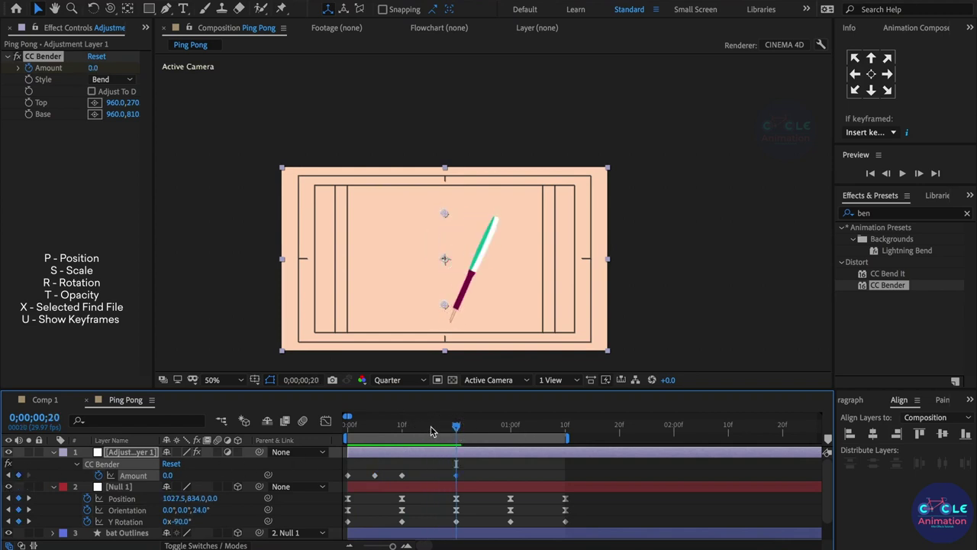
Step: Add an edge-on Y Rotation keyframe of 0x+90° on Null 1 at frame 14
mouse_move(404, 432)
left_mouse_down()
mouse_move(423, 434)
mouse_move(404, 441)
left_mouse_up()
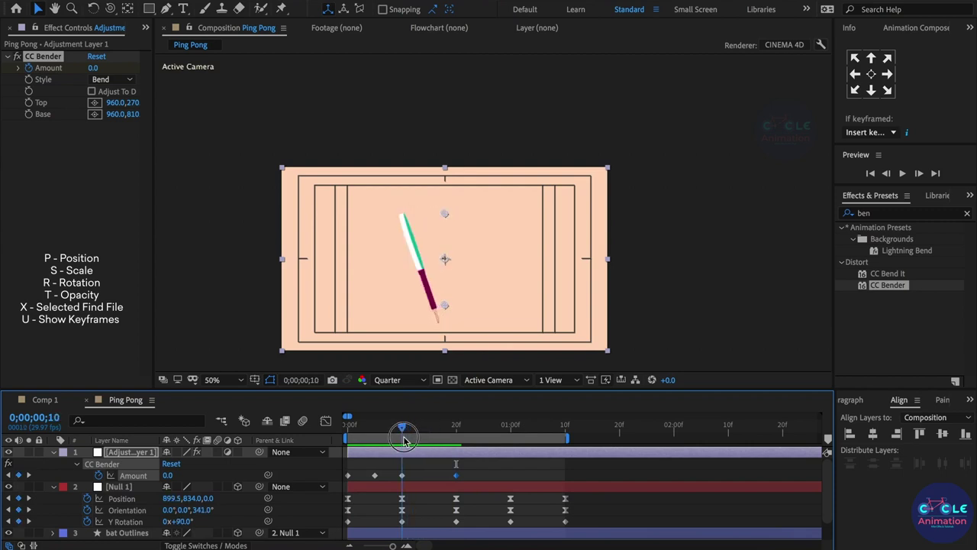
left_click_drag(407, 443, 424, 446)
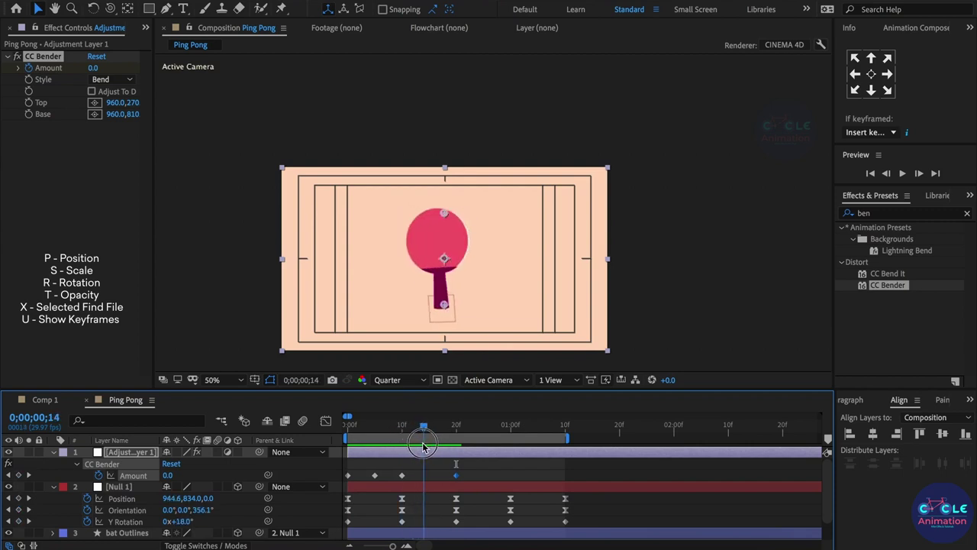
left_click(402, 521)
key("ctrl+c")
key("ctrl+v")
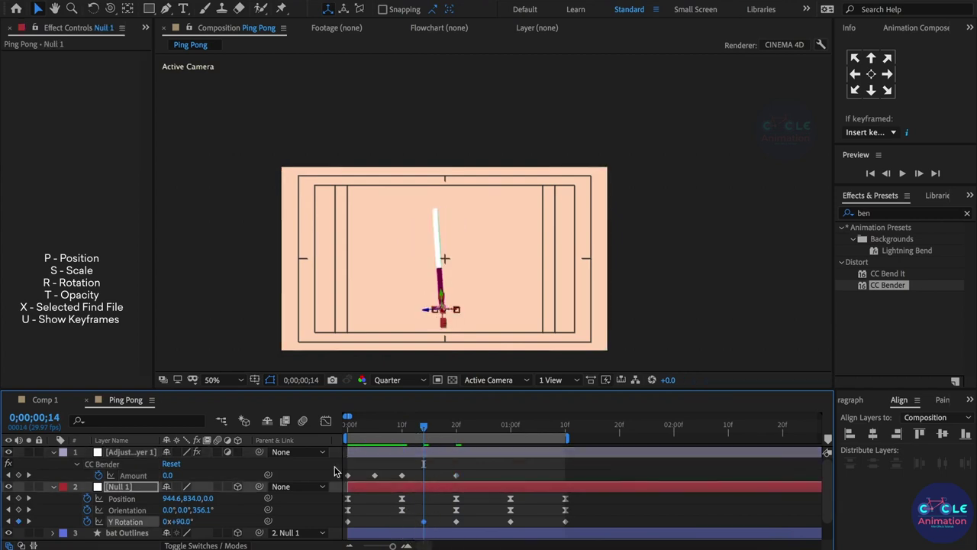
Step: Bend the bat the opposite way with an Amount of -16 at frame 14
left_click(171, 476)
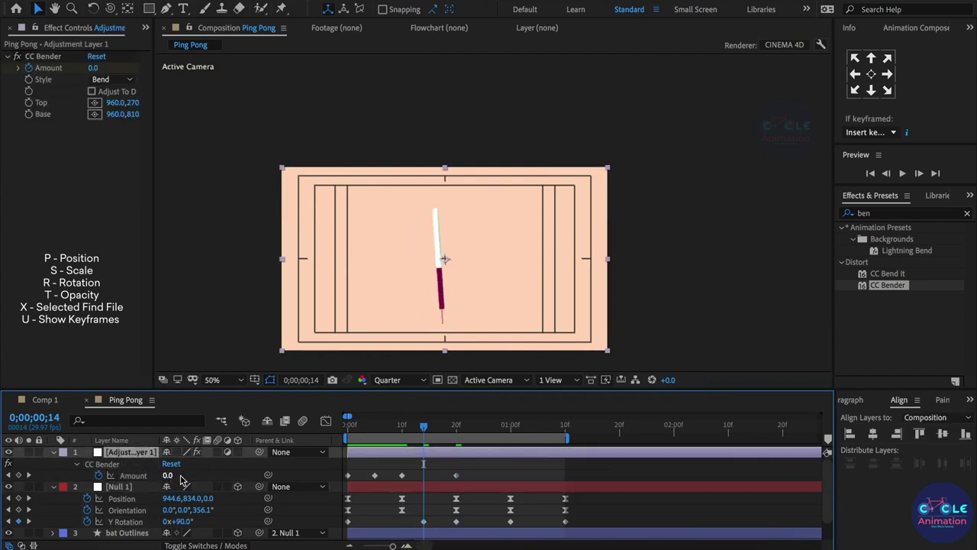
left_click_drag(169, 476, 160, 477)
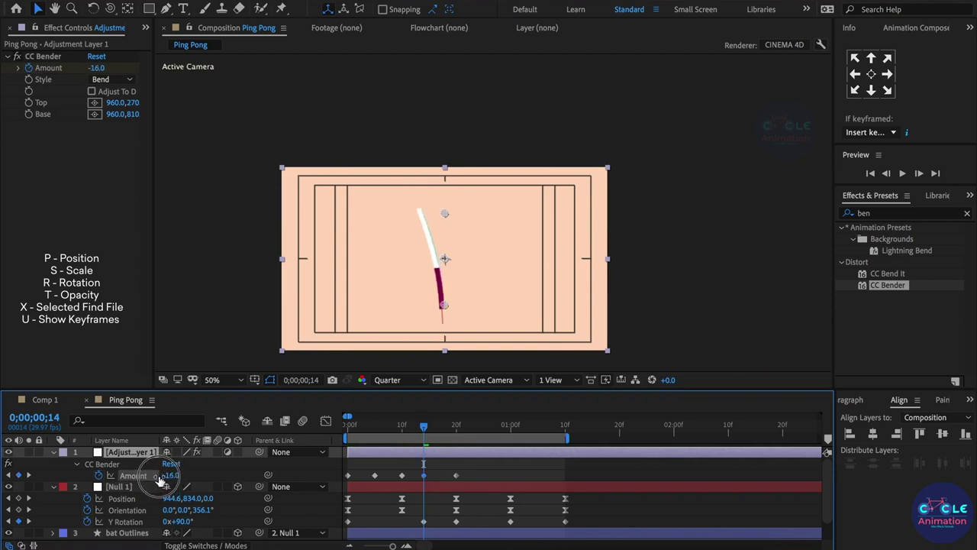
mouse_move(412, 435)
left_mouse_down()
mouse_move(404, 437)
mouse_move(458, 435)
left_mouse_up()
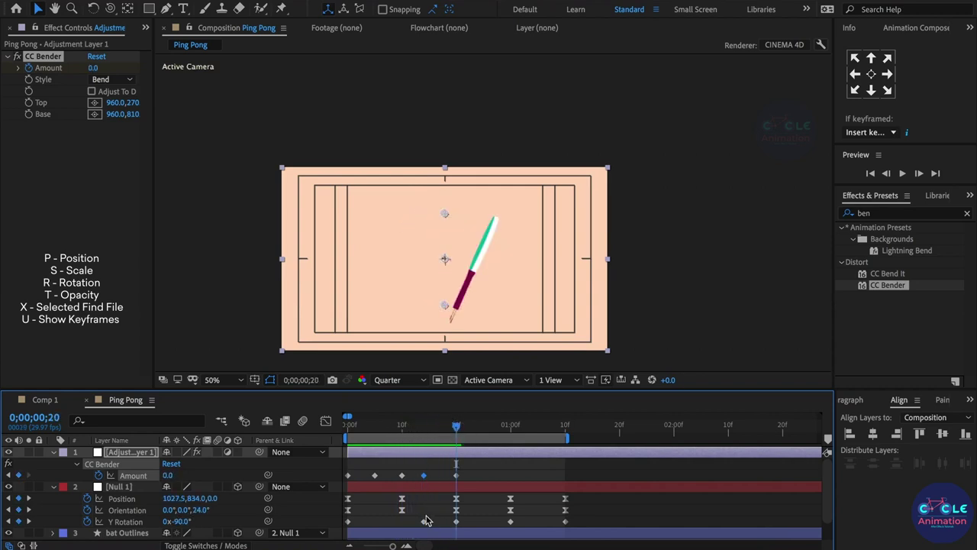
Step: Nudge a Y Rotation keyframe and repeat the early bend Amount keyframes later in the swing
left_click_drag(424, 521, 402, 521)
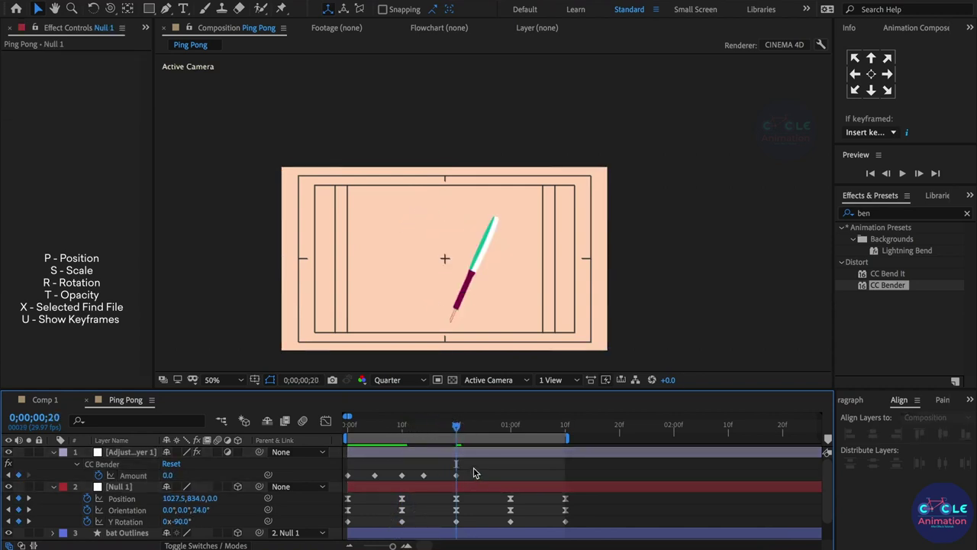
left_click_drag(473, 474, 377, 473)
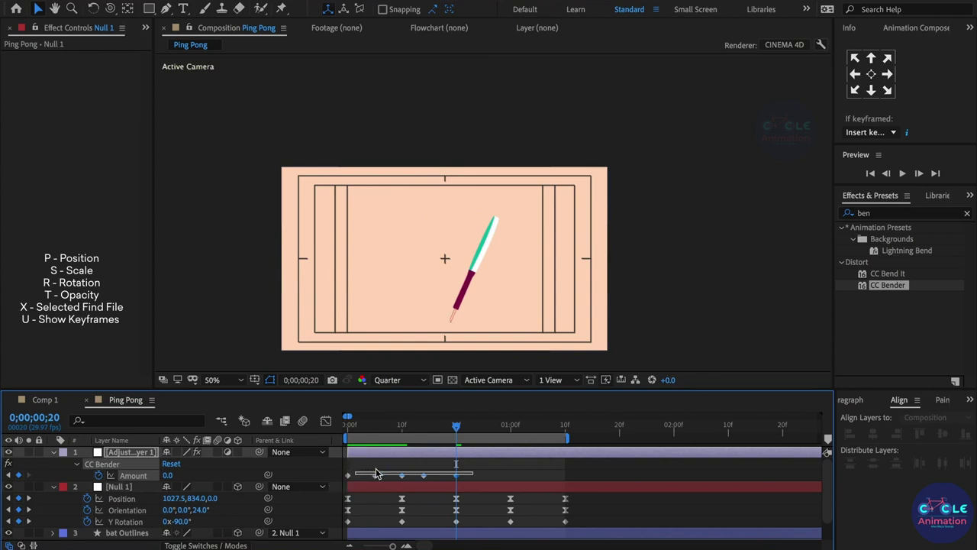
left_click_drag(425, 475, 345, 481)
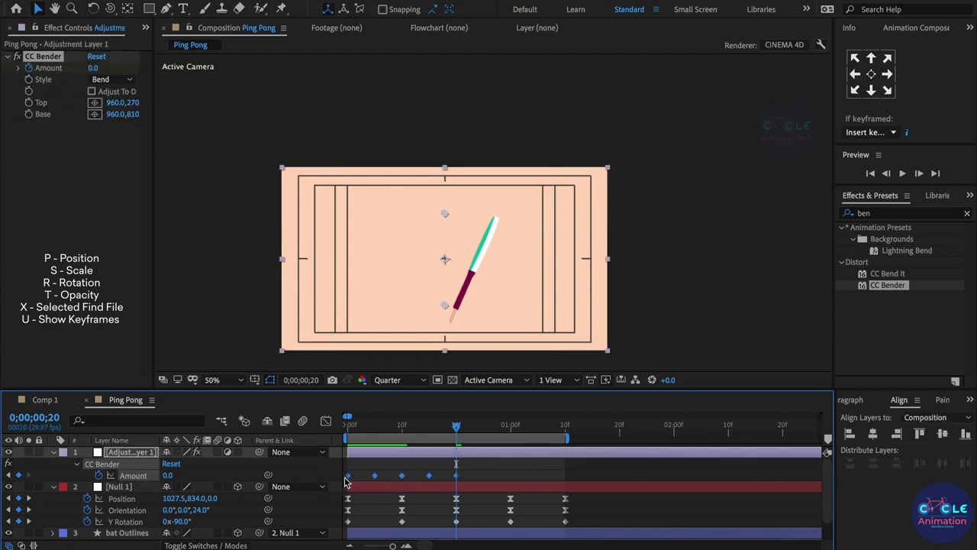
left_click(480, 464)
Step: Scrub through the swing to 1s 10f to check the continued bending, then fit the timeline
mouse_move(356, 431)
left_mouse_down()
mouse_move(403, 444)
mouse_move(555, 439)
mouse_move(348, 428)
mouse_move(477, 438)
left_mouse_up()
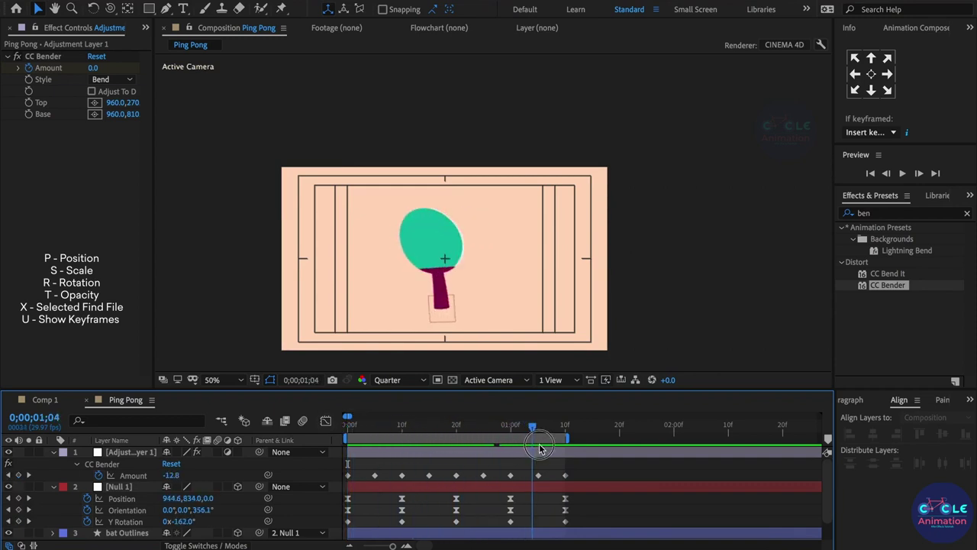
left_click_drag(477, 437, 567, 456)
key("minus")
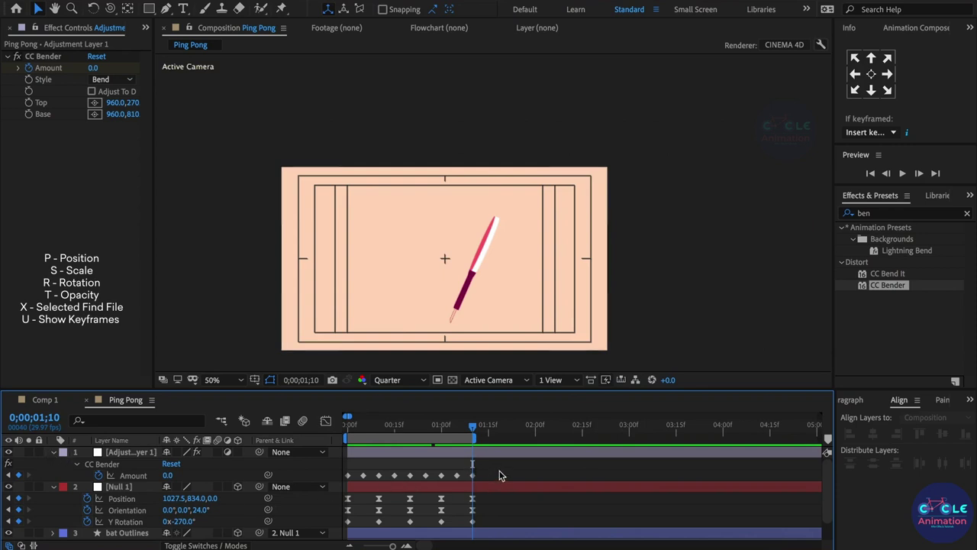
Step: Extend the work area and stretch all keyframes of both layers to end at 2s
left_click_drag(501, 476, 333, 536)
left_click_drag(475, 437, 542, 438)
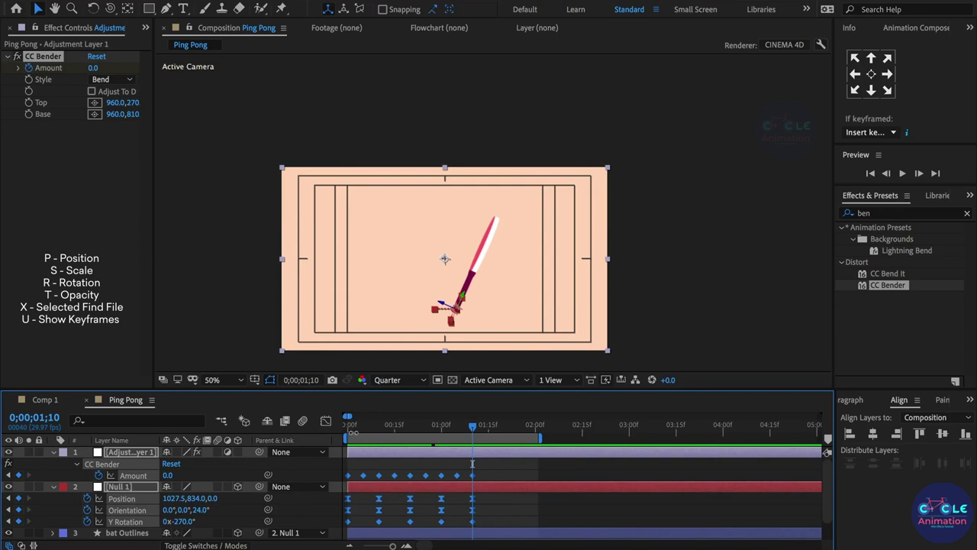
left_click(349, 428)
left_click_drag(473, 522, 535, 522)
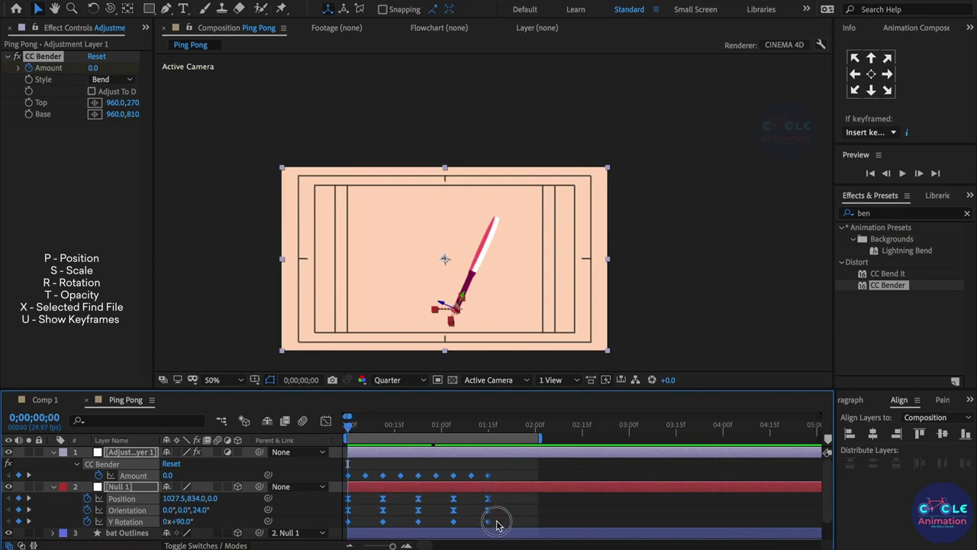
left_click(561, 509)
Step: Preview the slower two-second bat swing, then switch to Comp 1
left_click(537, 427)
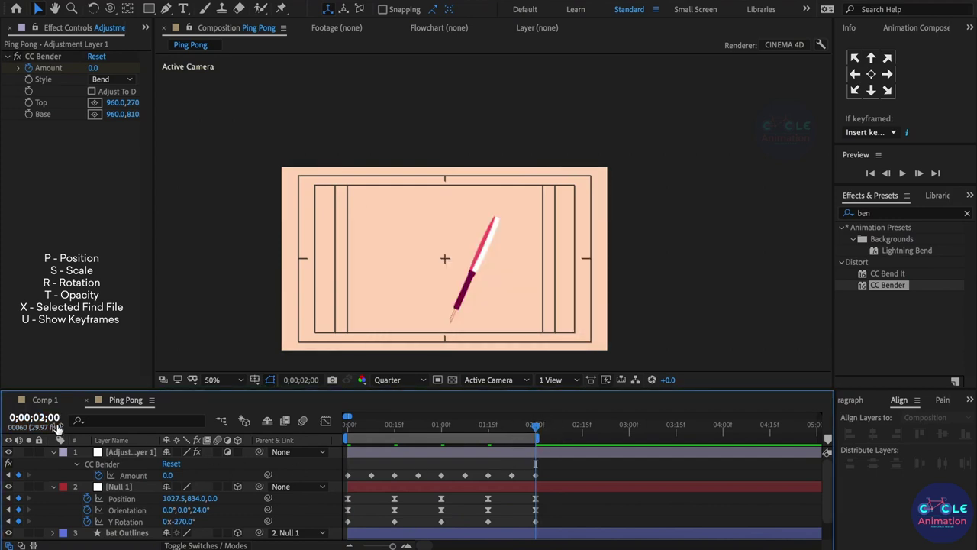
left_click_drag(352, 428, 533, 456)
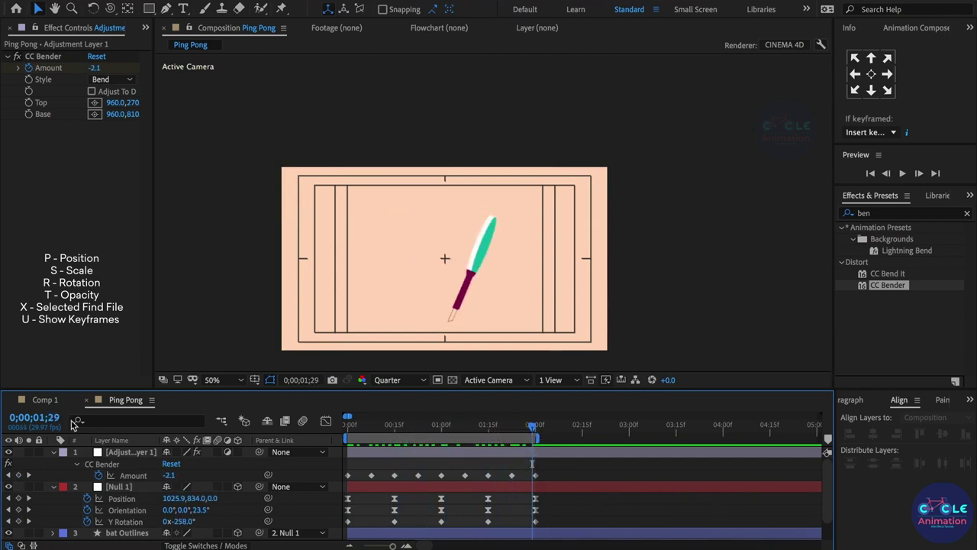
left_click(47, 402)
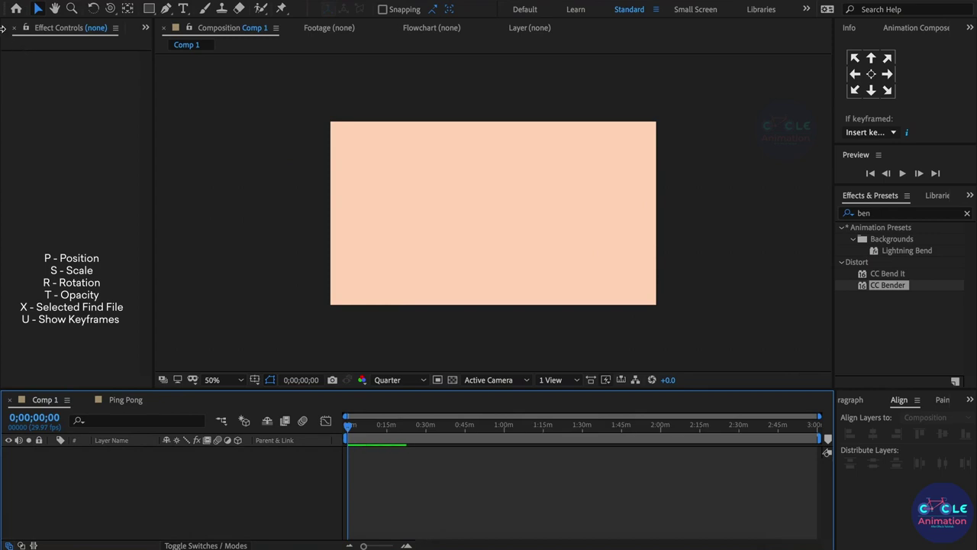
Step: Place the Ping Pong composition into Comp 1 and preview it at frame-level zoom
left_click(145, 28)
left_click(153, 42)
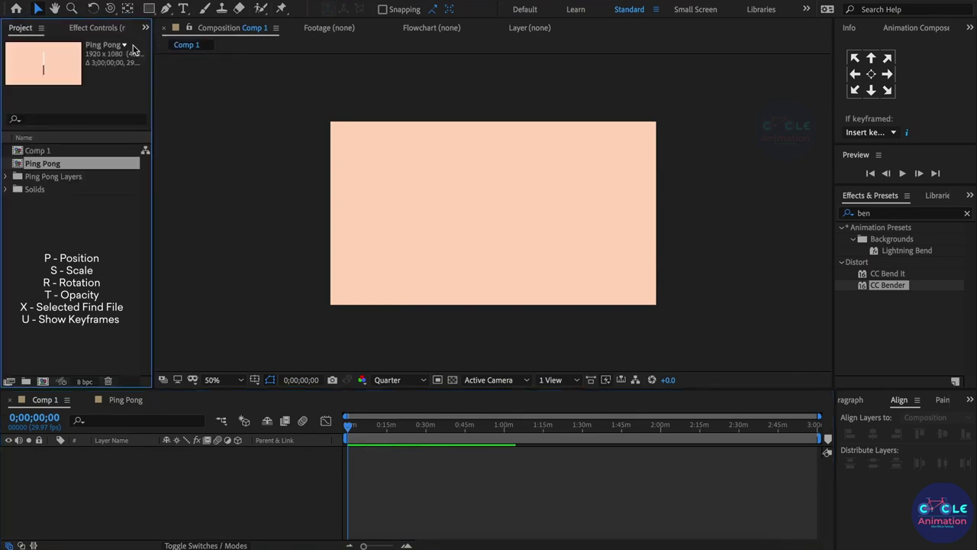
left_click_drag(49, 165, 76, 454)
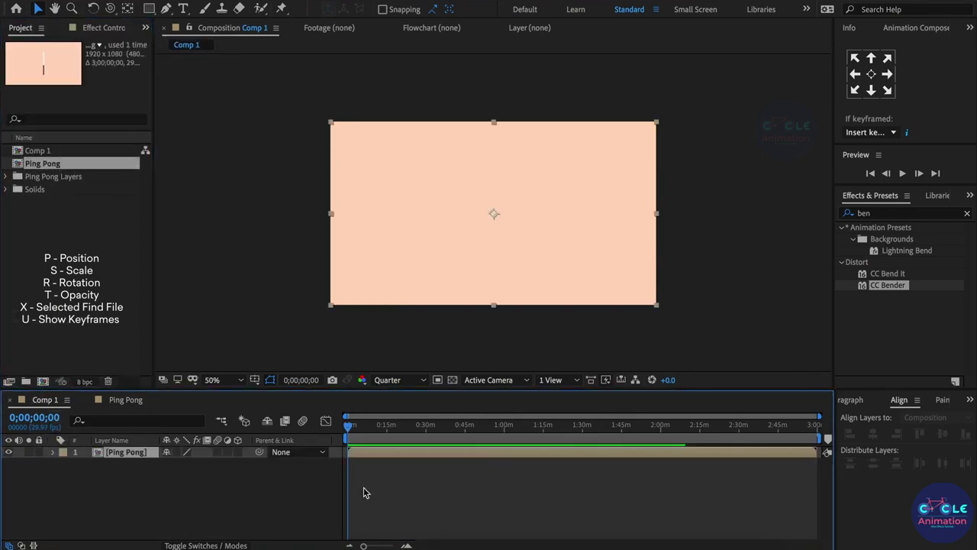
key("equal")
key("equal")
key("equal")
key("equal")
key("equal")
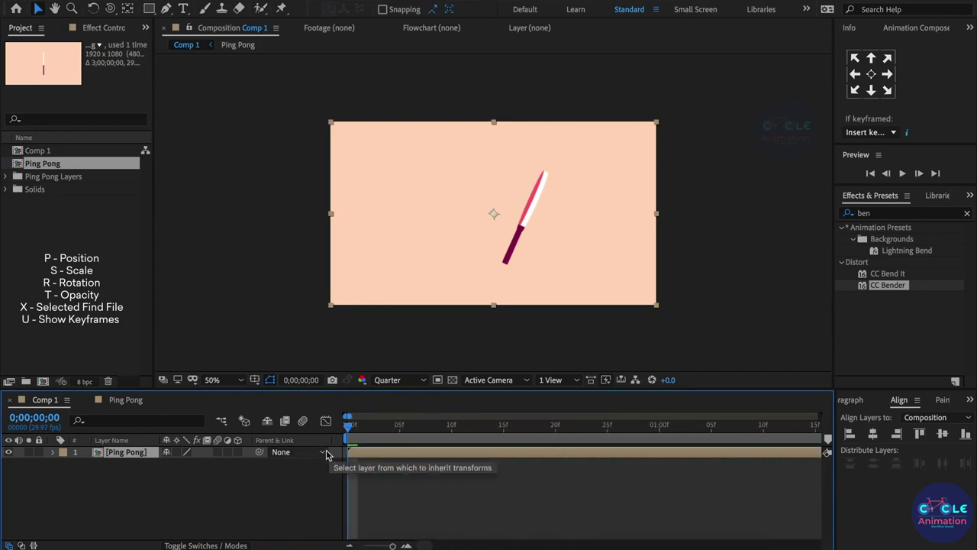
key("equal")
left_click_drag(474, 428, 600, 461)
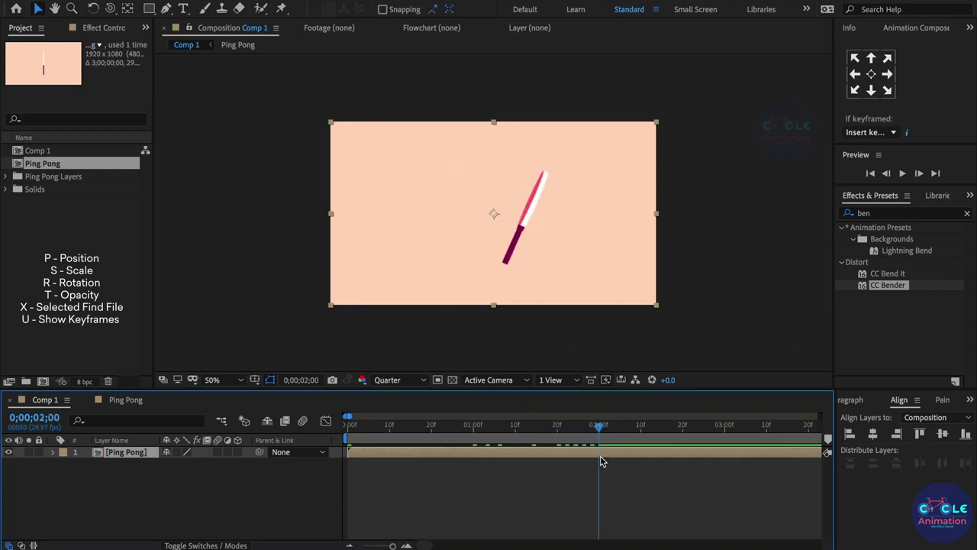
Step: End Comp 1's work area at 2s, preview, and inspect the Ping Pong precomp before returning
key("n")
left_click(603, 492)
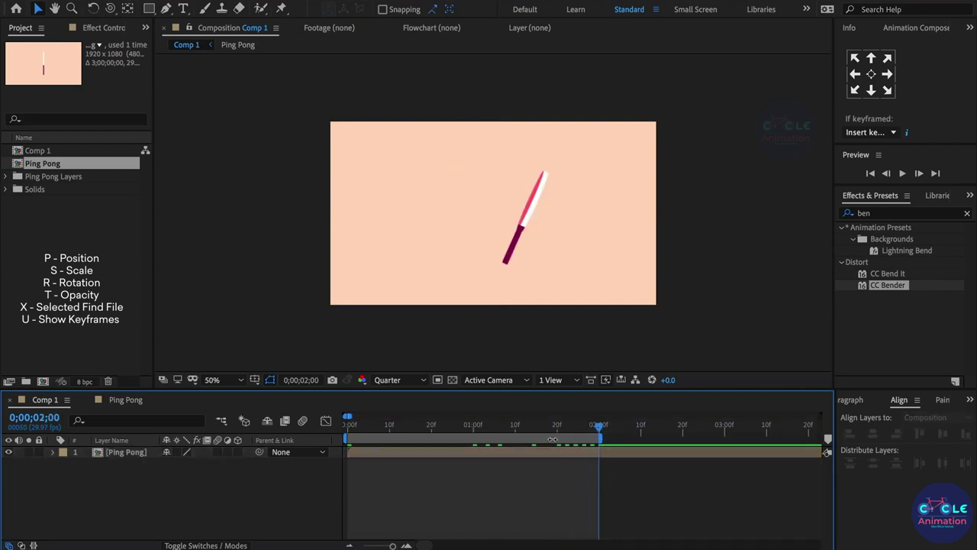
left_click_drag(376, 432, 324, 443)
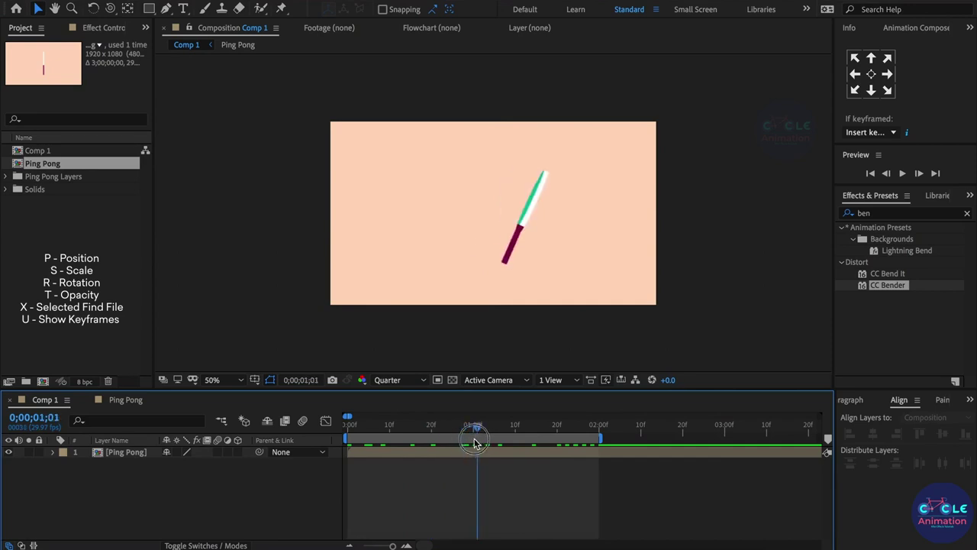
double_click(372, 449)
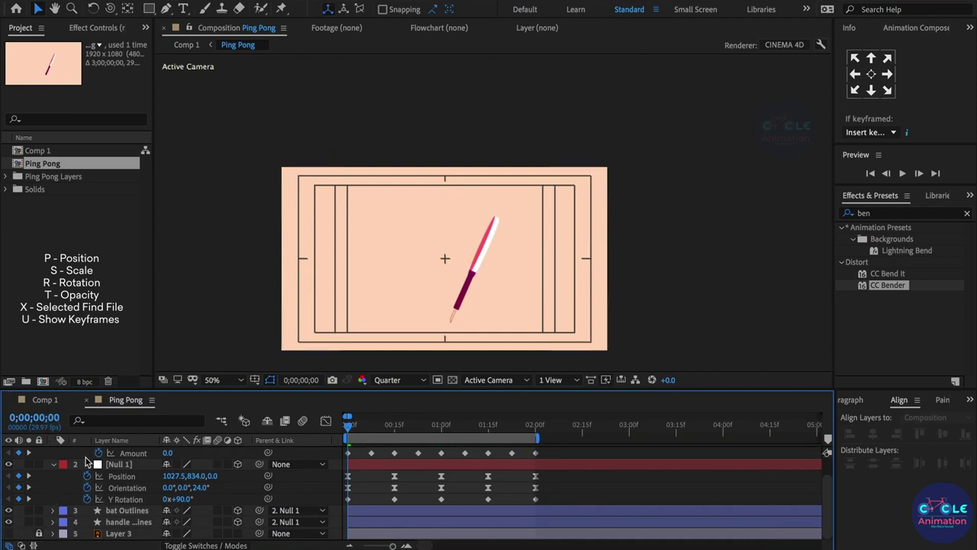
left_click(44, 400)
left_click(51, 213)
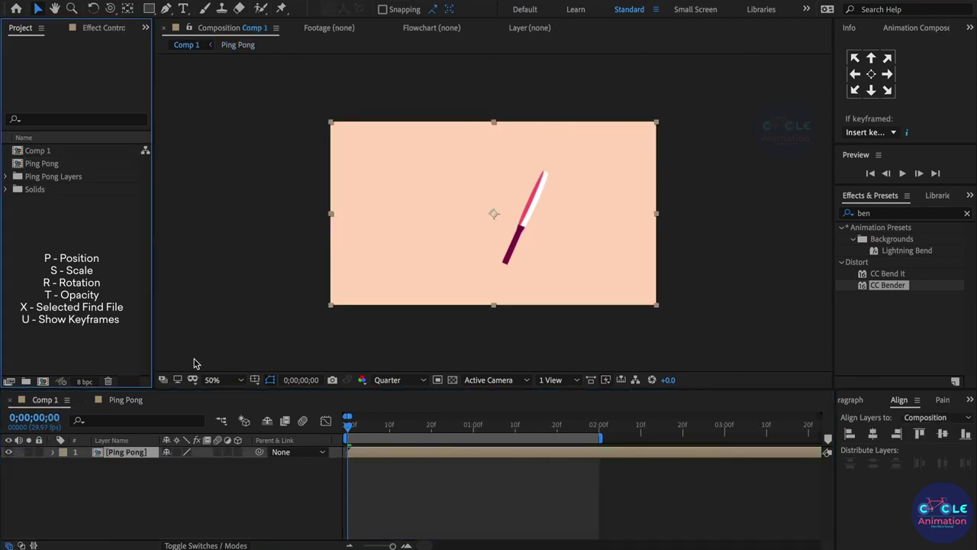
Step: Show the transparency grid and add a locked Layer 3/Ping Pong.ai background below Ping Pong
left_click(451, 381)
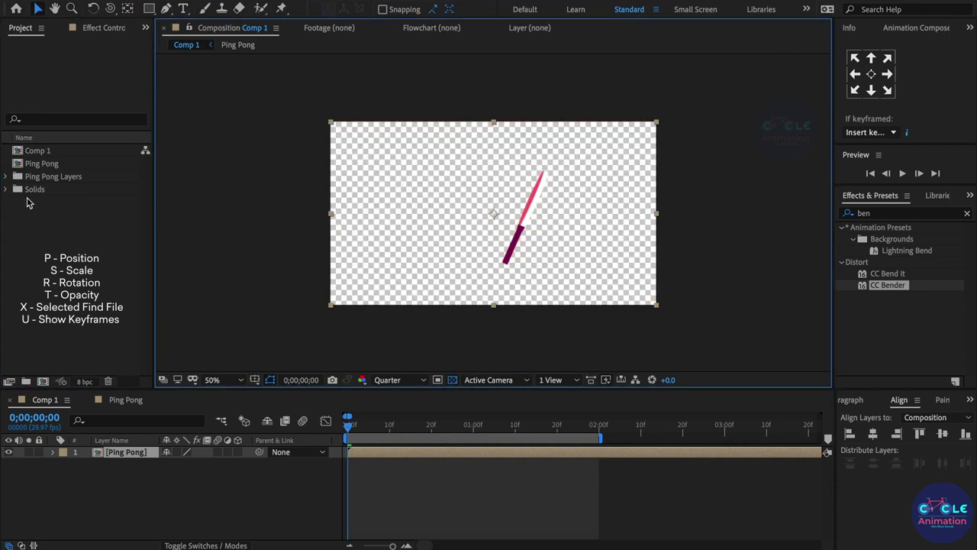
left_click(7, 177)
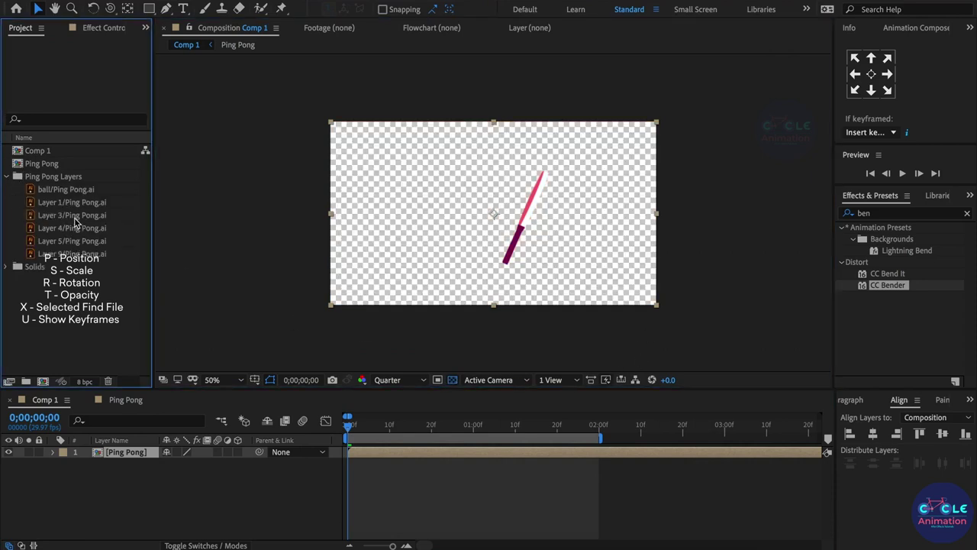
left_click_drag(76, 221, 97, 504)
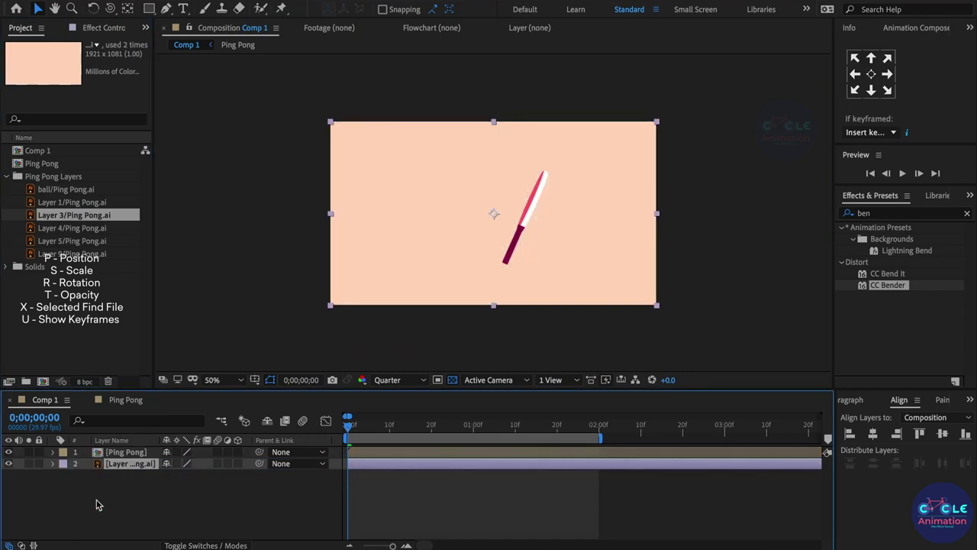
left_click(40, 465)
left_click(122, 452)
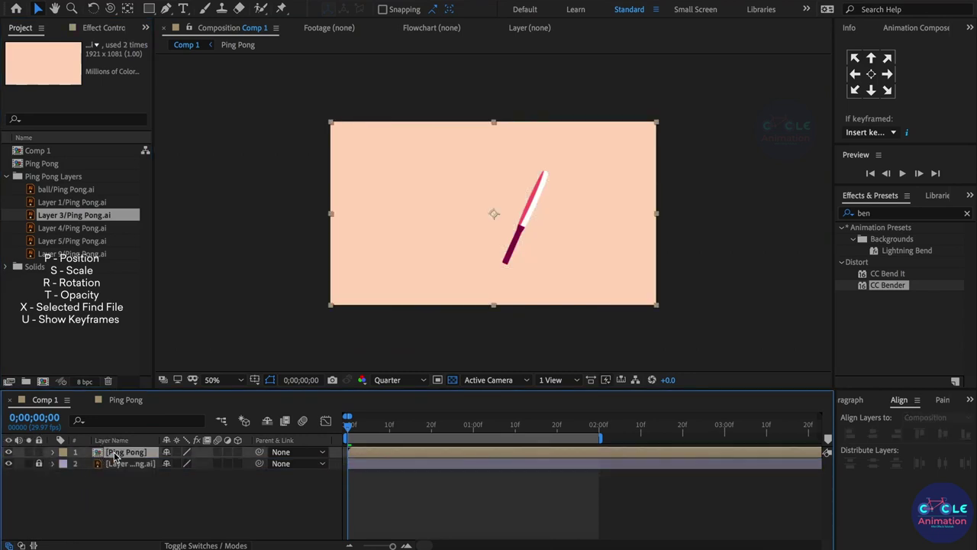
Step: Set the Ping Pong layer's Rotation to 90° and preview the rotated swing
key("r")
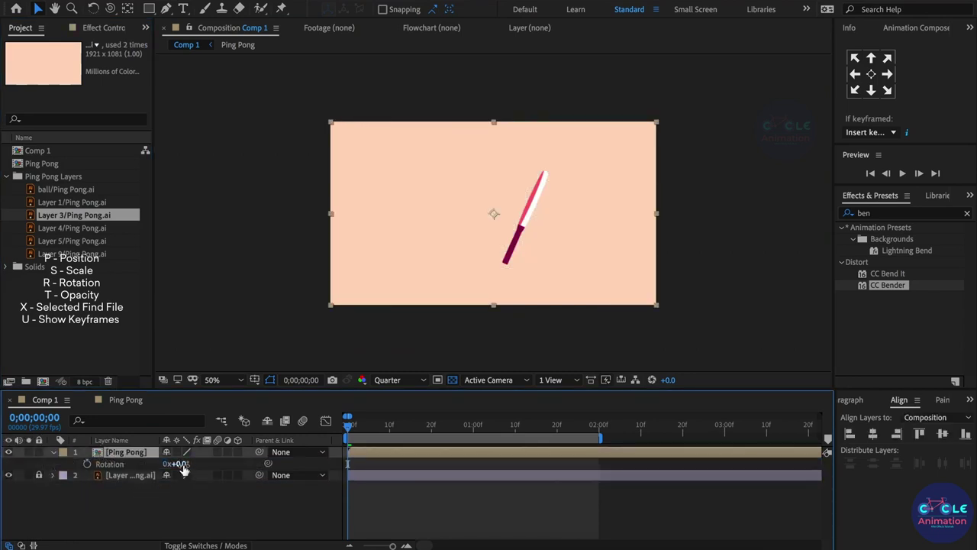
left_click_drag(183, 464, 188, 464)
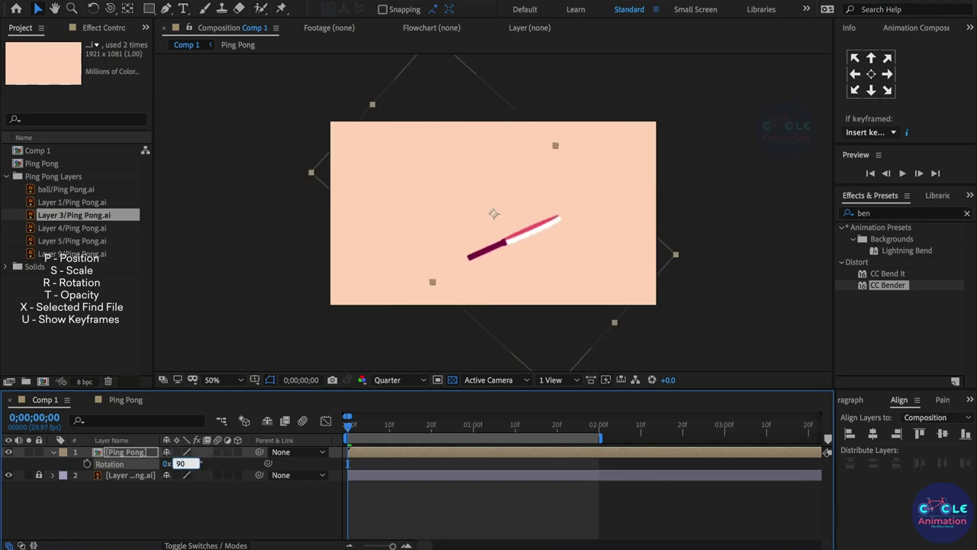
key("Return")
left_click(404, 520)
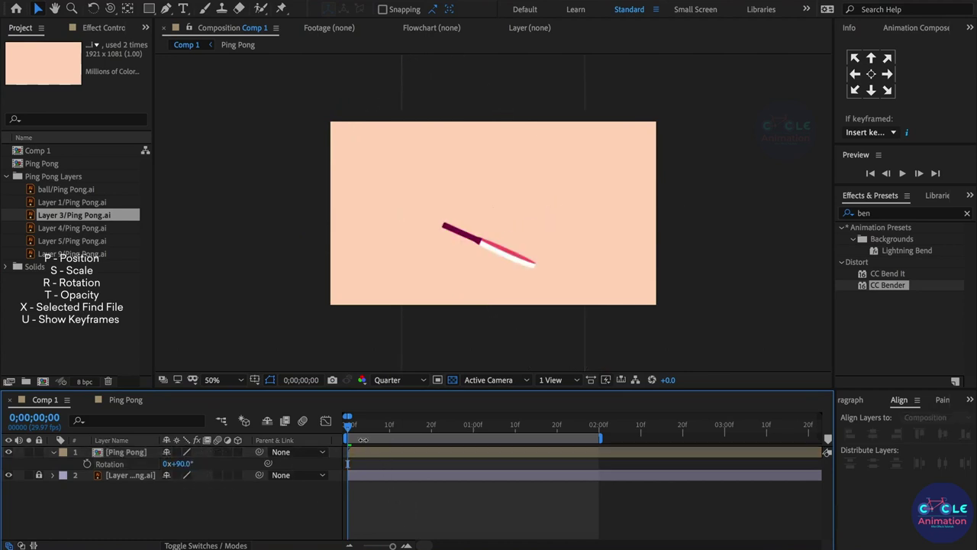
mouse_move(358, 431)
left_mouse_down()
mouse_move(518, 441)
mouse_move(306, 447)
left_mouse_up()
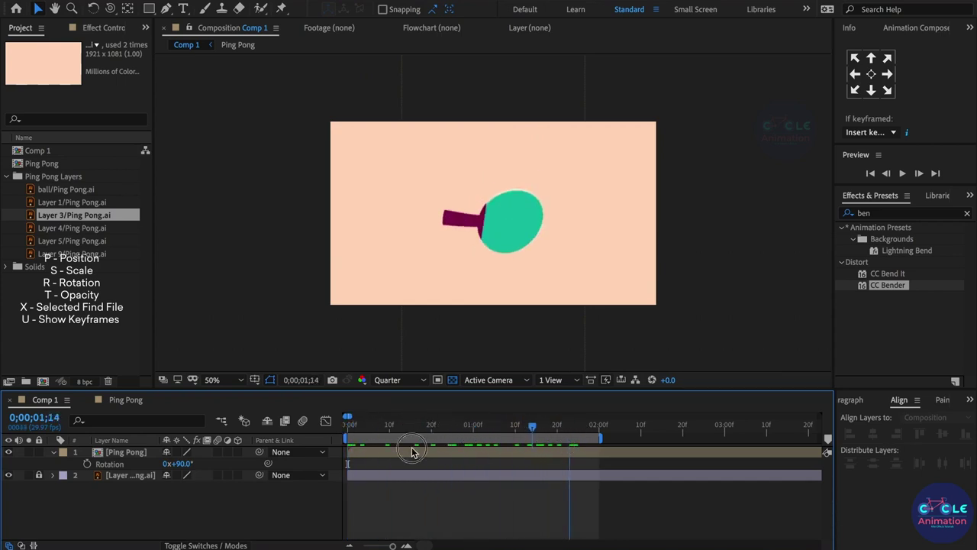
Step: Scale the Ping Pong layer to 69%, nudge it lower in the frame, and preview
left_click(386, 454)
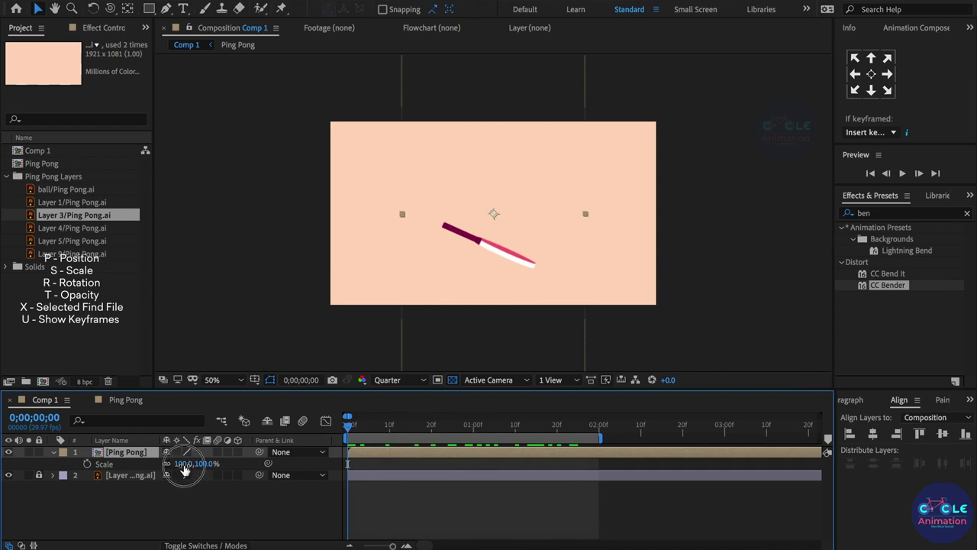
left_click_drag(183, 469, 166, 456)
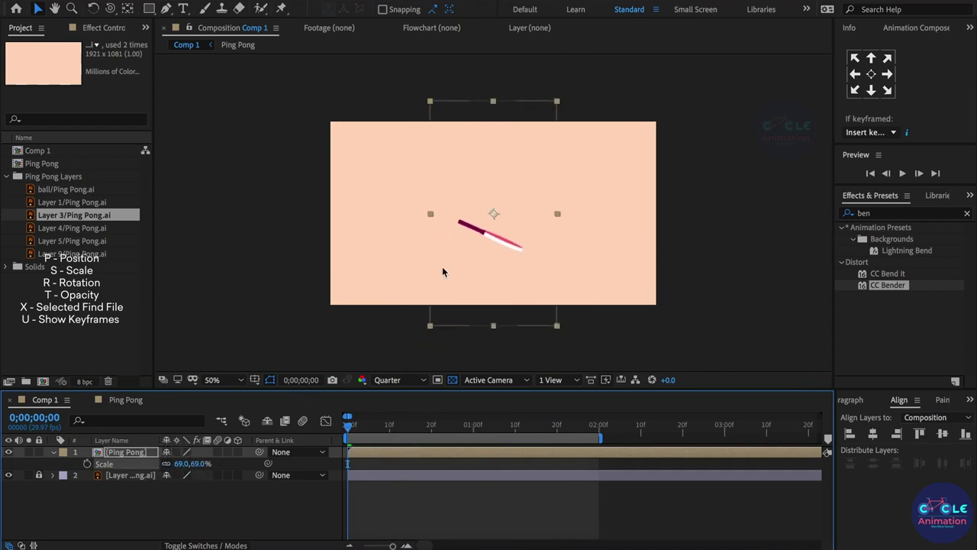
left_click(500, 240)
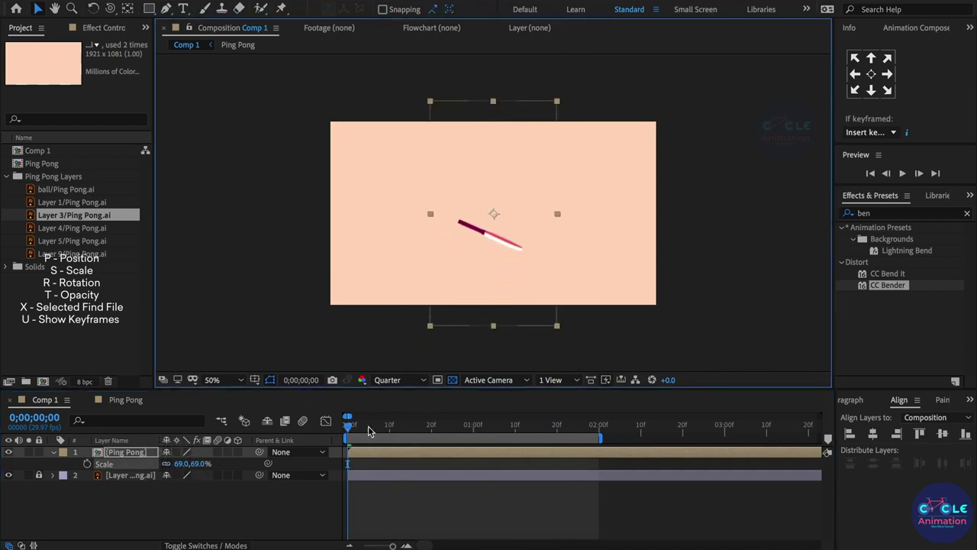
key("shift+Down")
key("shift+Down")
key("shift+Down")
key("shift+Down")
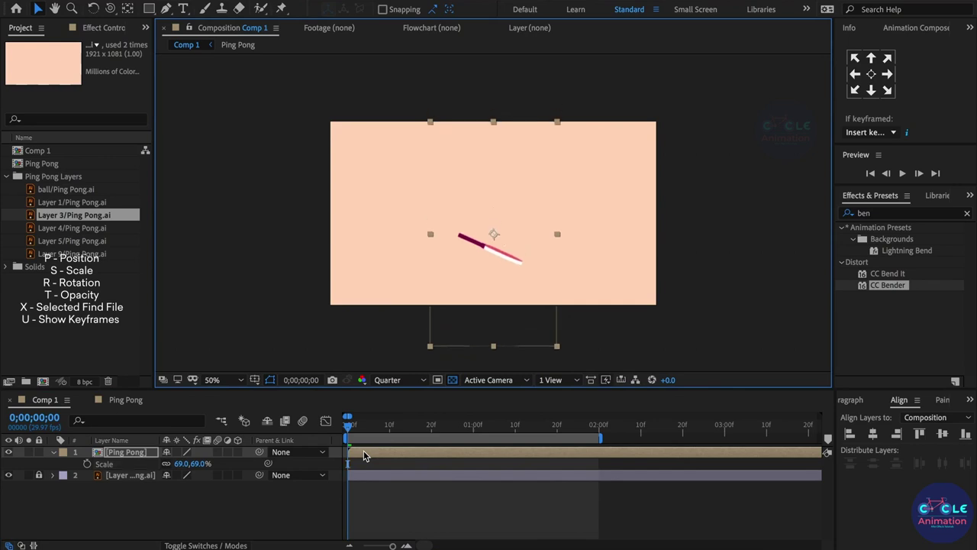
key("shift+Down")
key("shift+Down")
key("shift+Down")
mouse_move(350, 424)
left_mouse_down()
mouse_move(592, 437)
mouse_move(382, 436)
mouse_move(458, 441)
mouse_move(604, 433)
mouse_move(347, 434)
left_mouse_up()
left_click(386, 494)
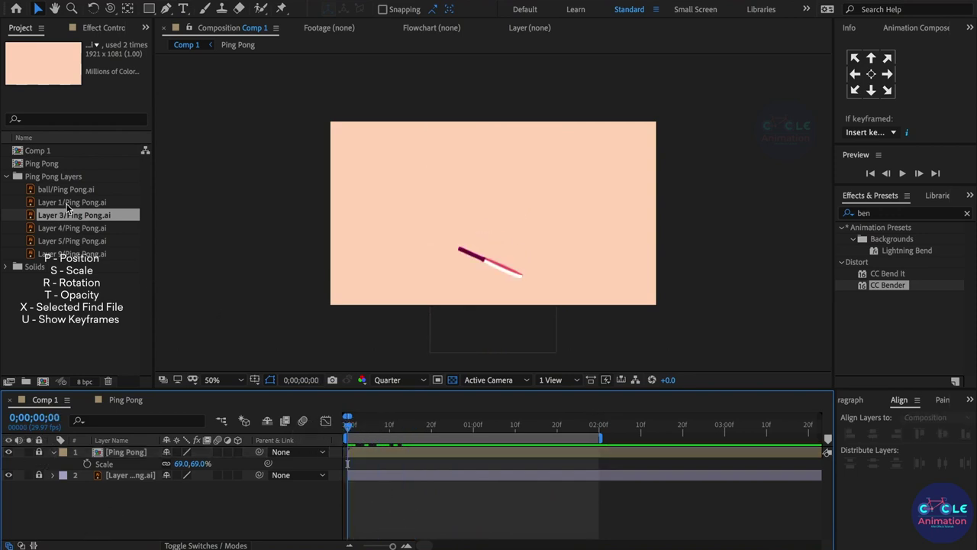
Step: Add ball/Ping Pong.ai to Comp 1 and move it right of centre
left_click(77, 191)
left_click_drag(63, 193, 96, 450)
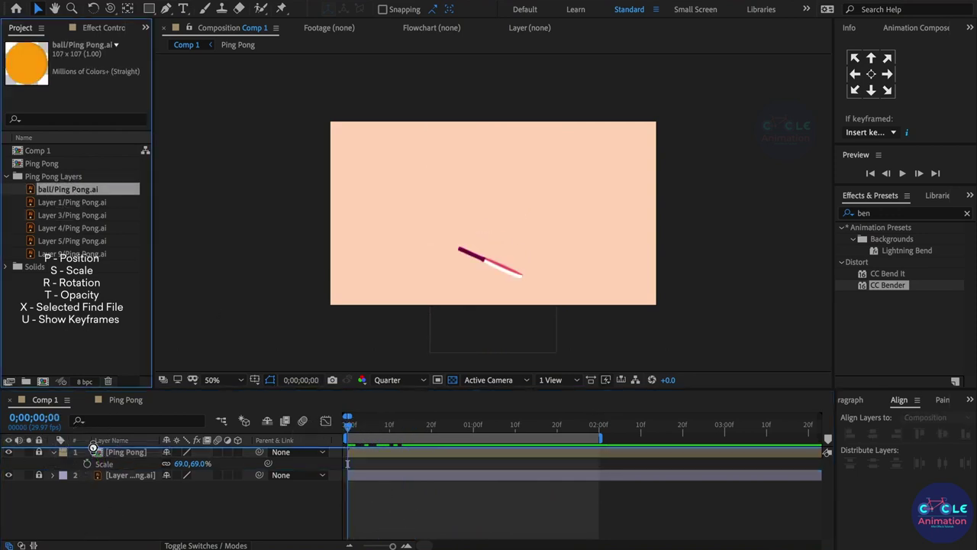
key("p")
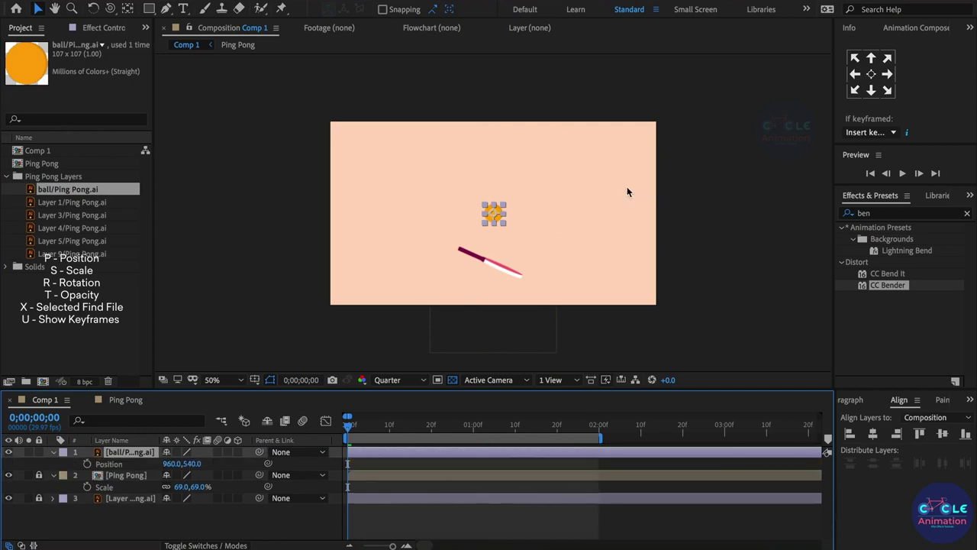
scroll(497, 219, "up", 2)
left_click_drag(497, 219, 529, 220)
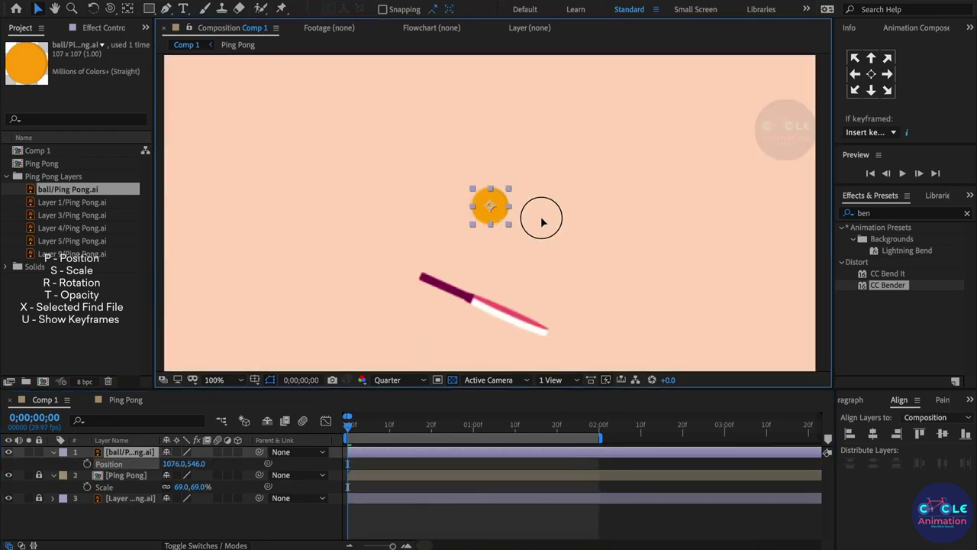
Step: Scale the ball to 70% and set a starting Position keyframe at 1052,544
key("s")
left_click_drag(195, 464, 174, 464)
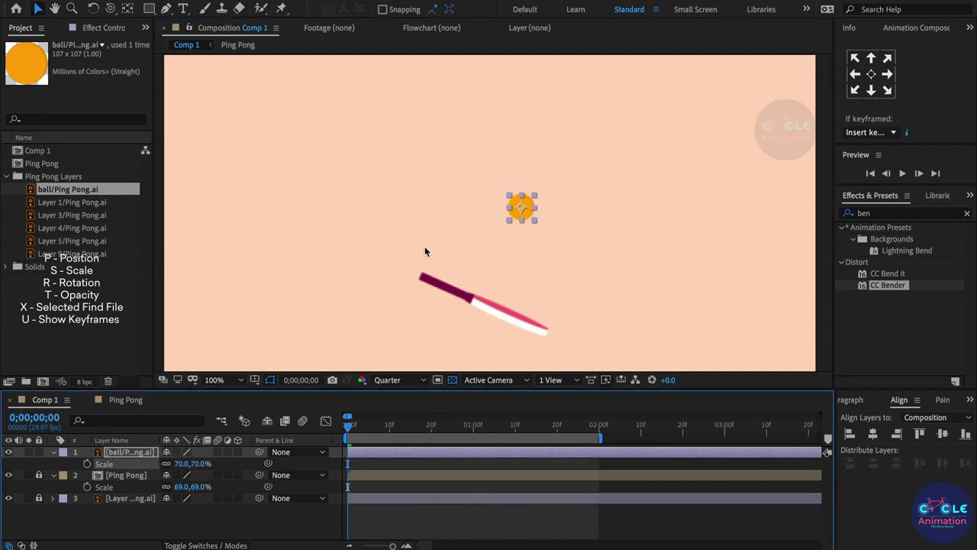
scroll(411, 251, "down", 2)
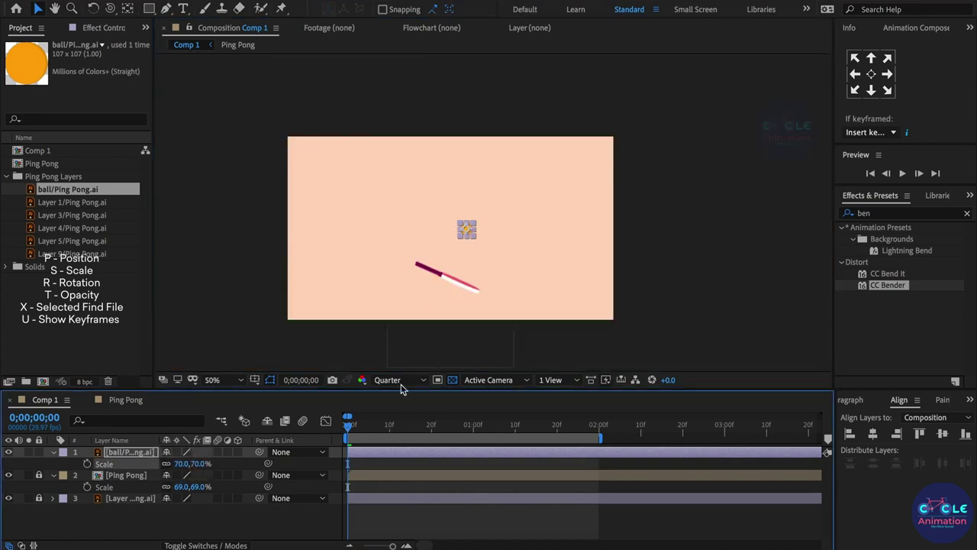
key("p")
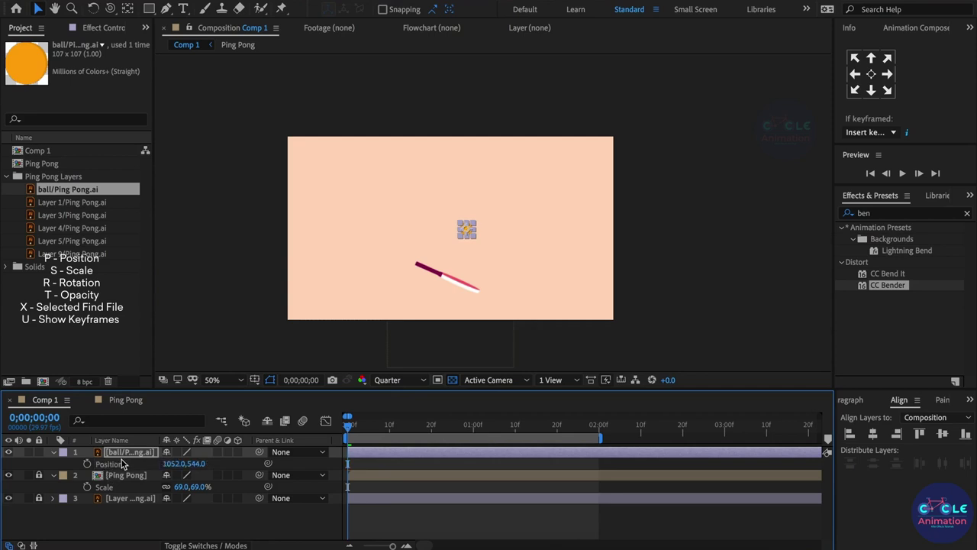
left_click(87, 463)
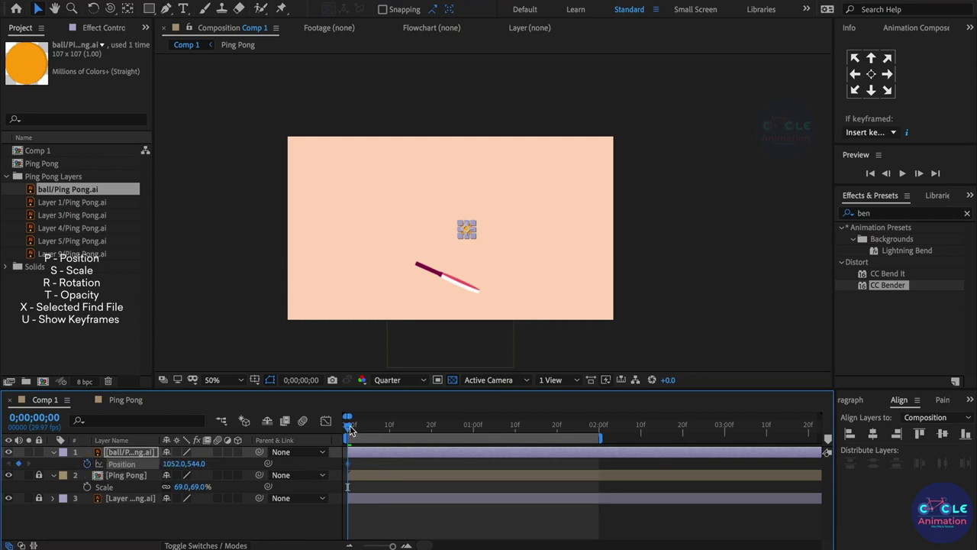
Step: Keyframe the ball dropping onto the bat near frame 10, at 1052,618
left_click_drag(356, 427, 389, 437)
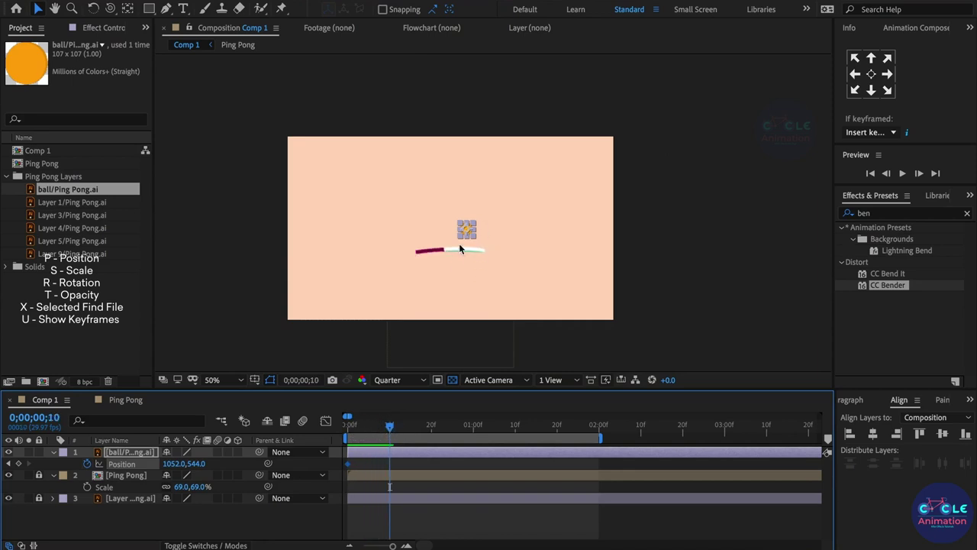
scroll(459, 246, "up", 2)
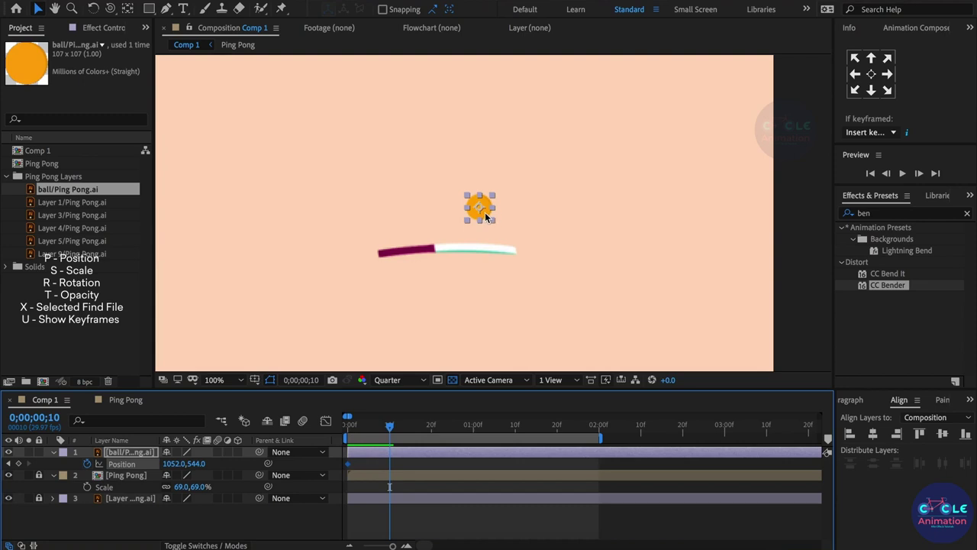
left_click_drag(484, 215, 485, 240)
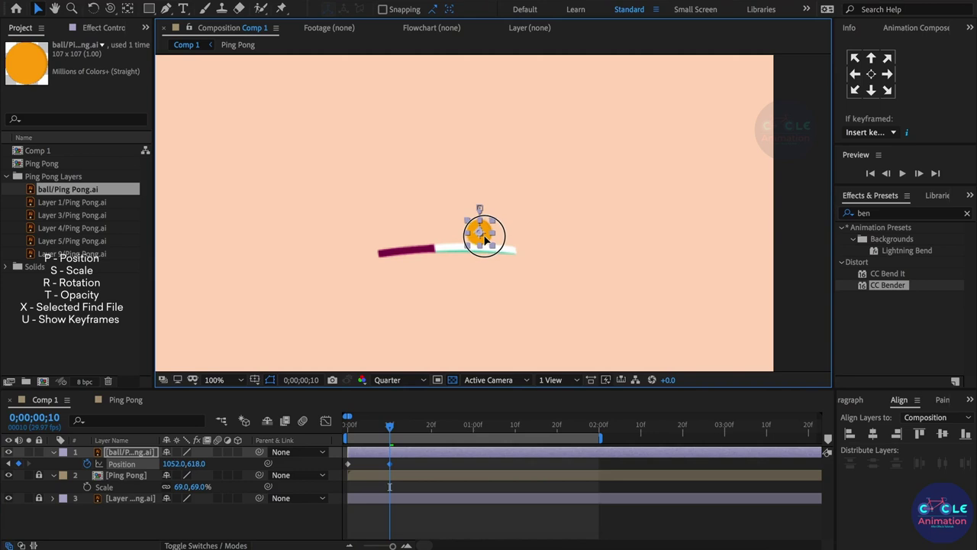
Step: Raise the ball's start slightly, preview the drop, and lift it to 1052,178 at 1s
left_click_drag(366, 429, 332, 433)
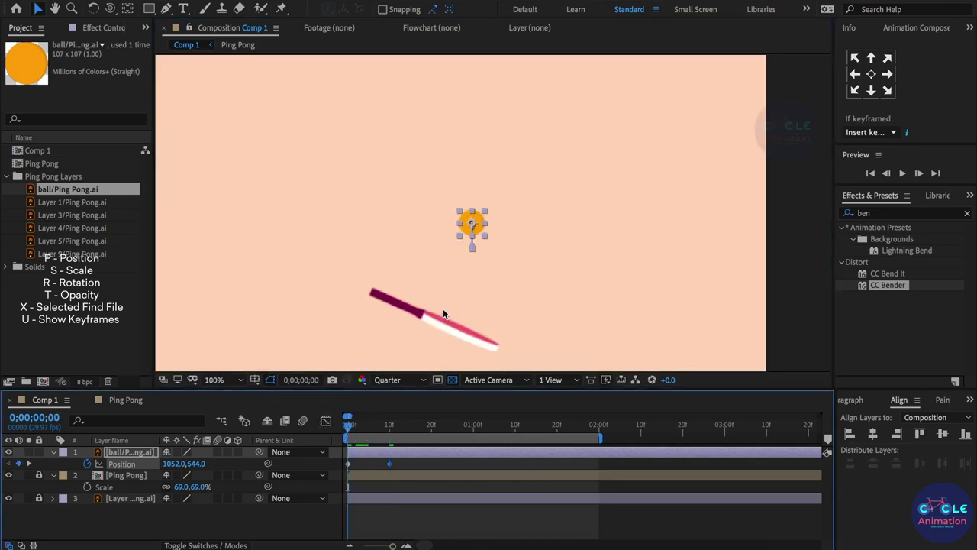
key("shift+Up")
key("shift+Up")
key("shift+Up")
key("shift+Up")
key("shift+Up")
key("shift+Up")
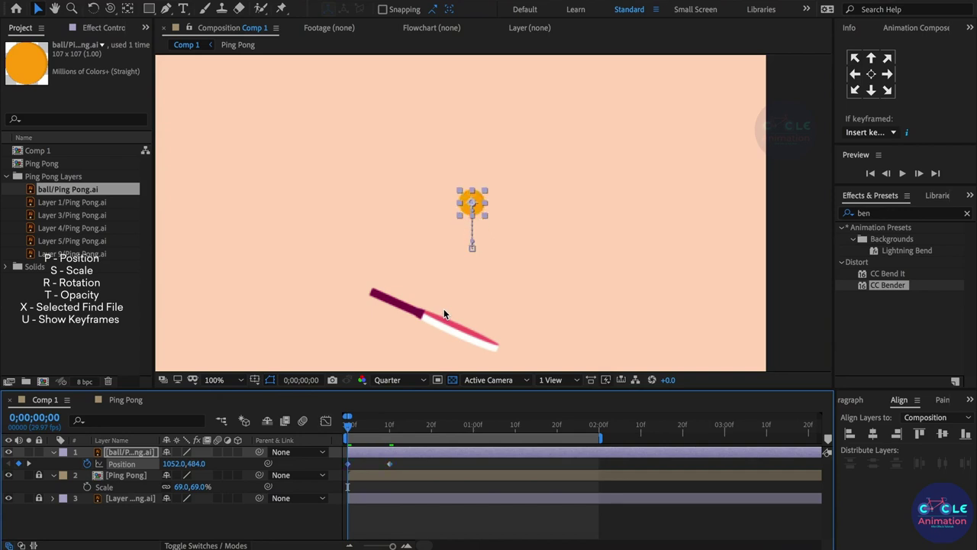
left_click_drag(352, 429, 473, 462)
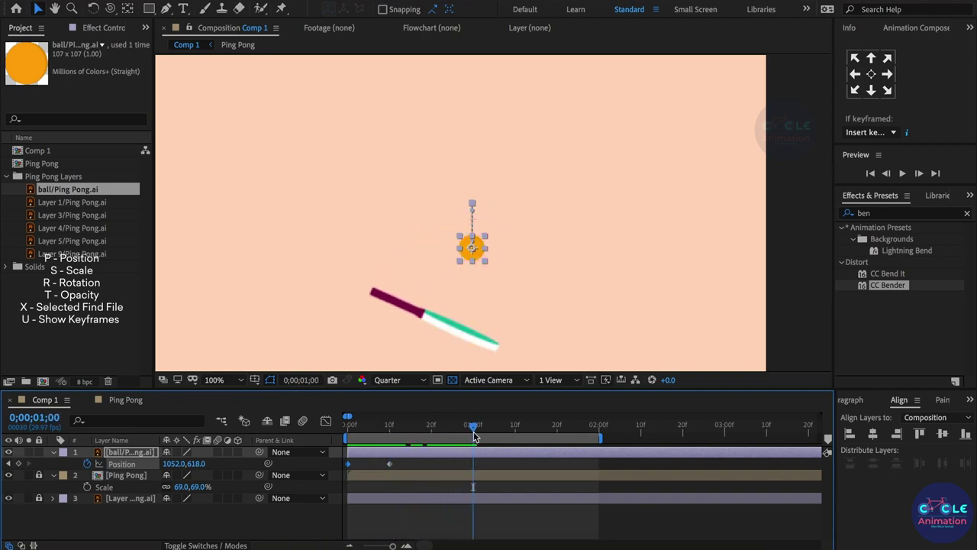
scroll(453, 290, "down", 2)
mouse_move(195, 464)
left_mouse_down()
mouse_move(176, 457)
mouse_move(110, 469)
left_mouse_up()
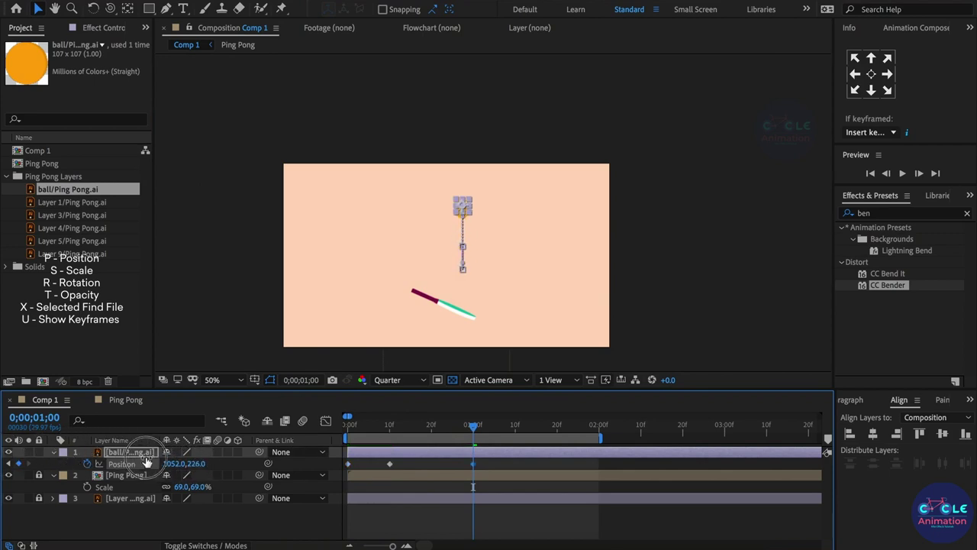
Step: Review the ball animation, select its three Position keyframes, then undo a trial paste
left_click(509, 462)
left_click_drag(351, 425, 474, 443)
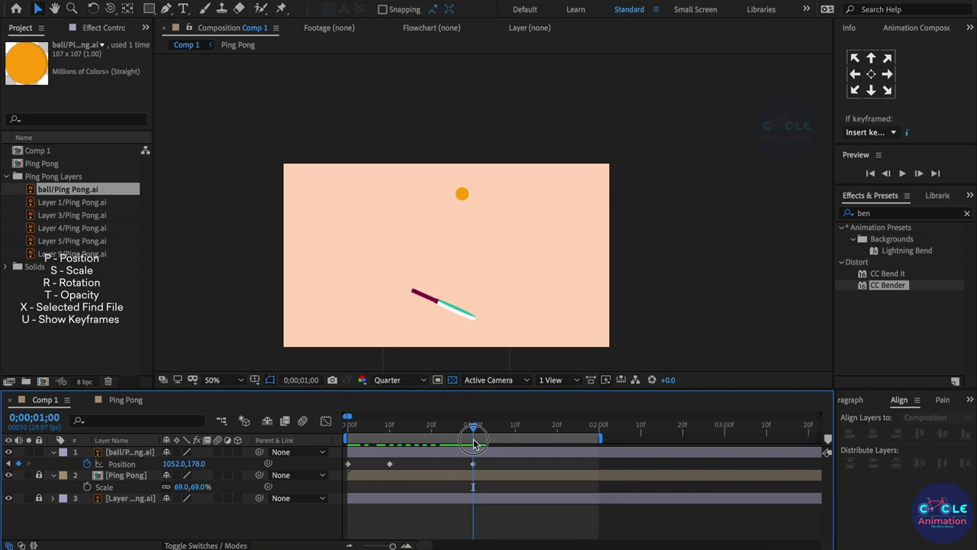
left_click_drag(481, 459, 413, 472)
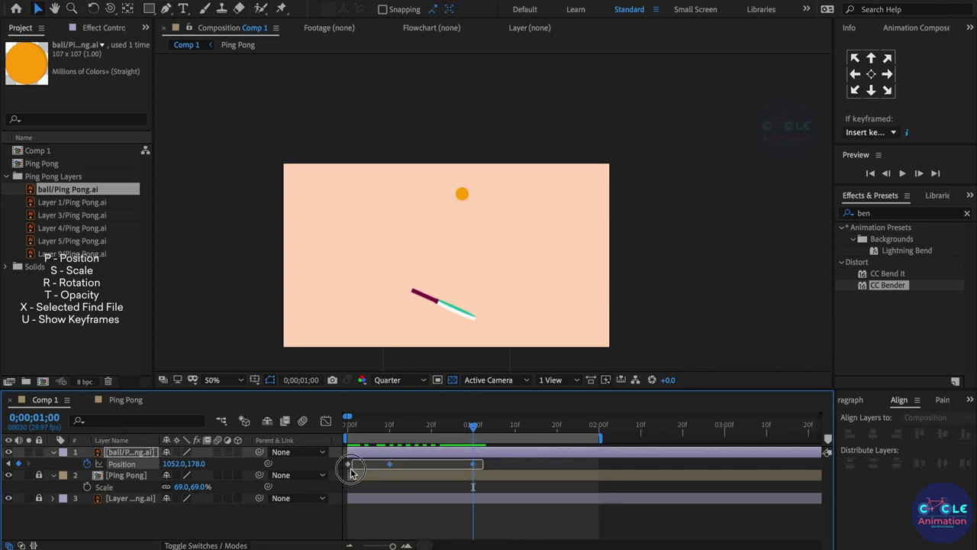
left_click_drag(412, 472, 464, 458)
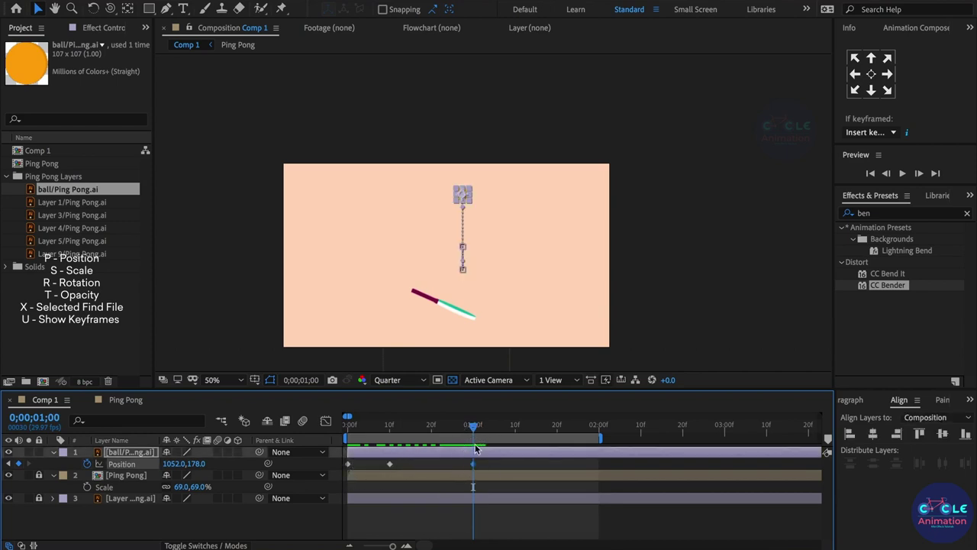
left_click_drag(484, 463, 327, 474)
key("ctrl+v")
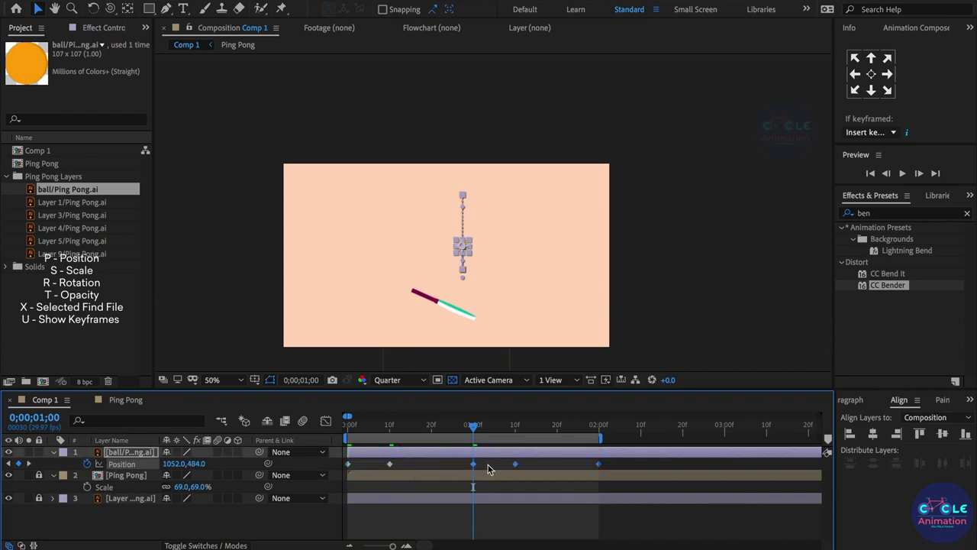
key("ctrl+z")
Step: Keyframe the ball back on the paddle around 1;10 and extend its motion to 2s
mouse_move(488, 432)
left_mouse_down()
mouse_move(528, 449)
mouse_move(514, 451)
left_mouse_up()
left_click_drag(414, 472, 377, 460)
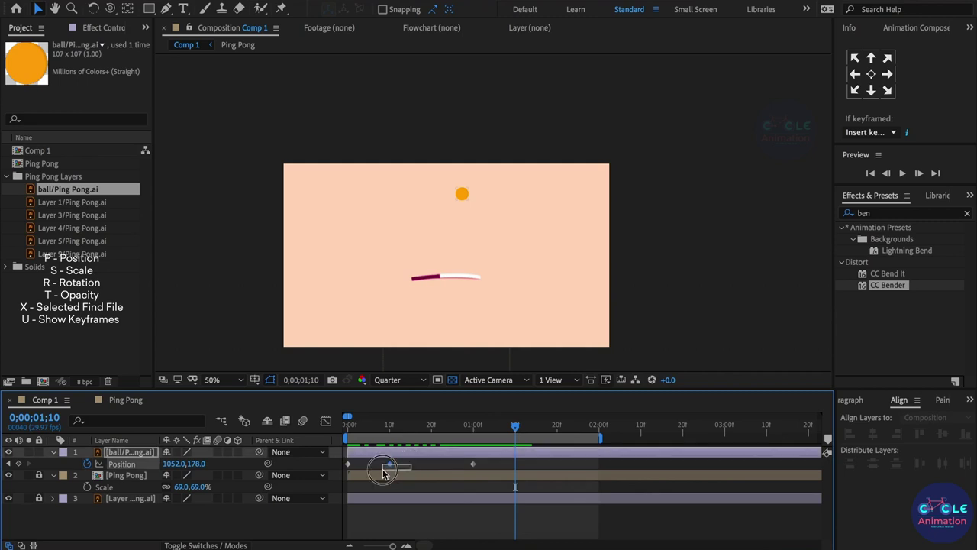
key("ctrl+c")
key("ctrl+v")
left_click_drag(520, 426, 599, 455)
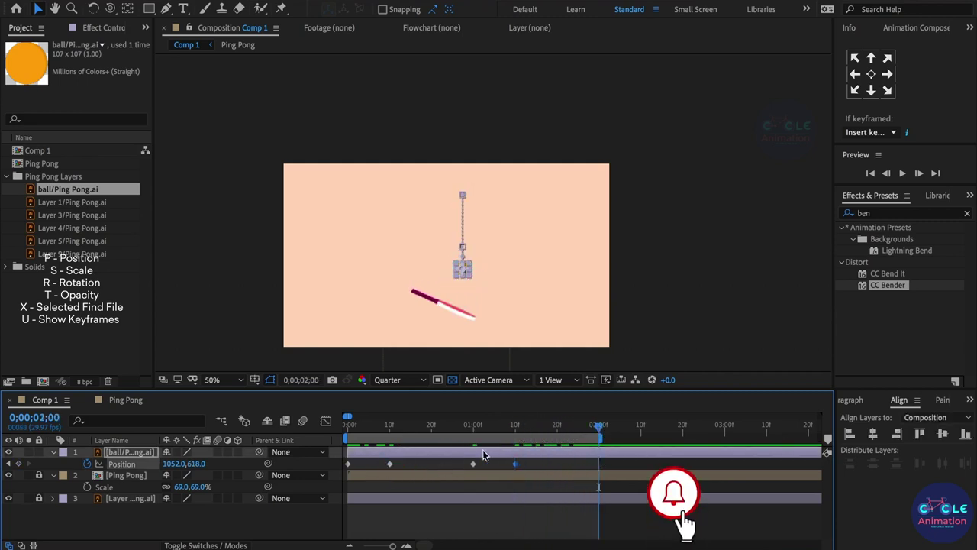
left_click(349, 425)
left_click(348, 464)
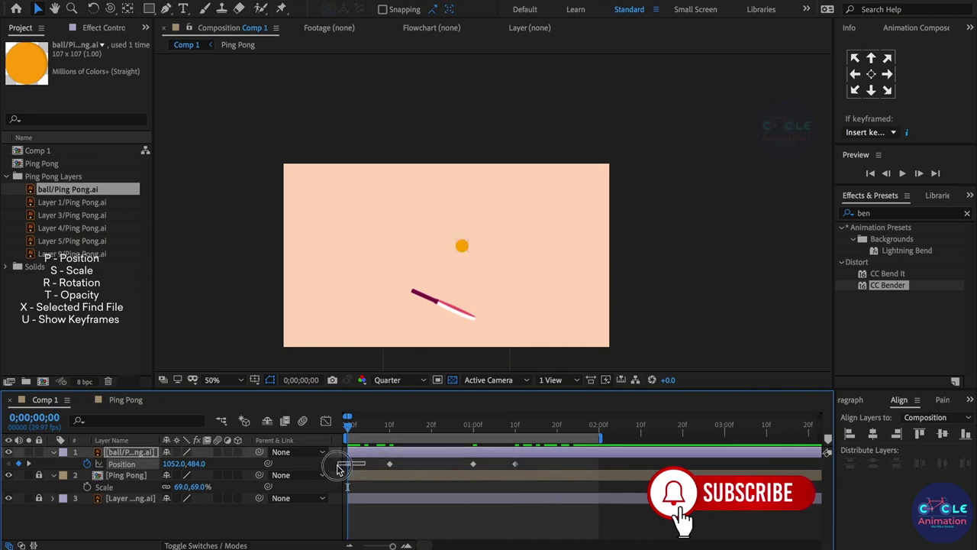
left_click(600, 426)
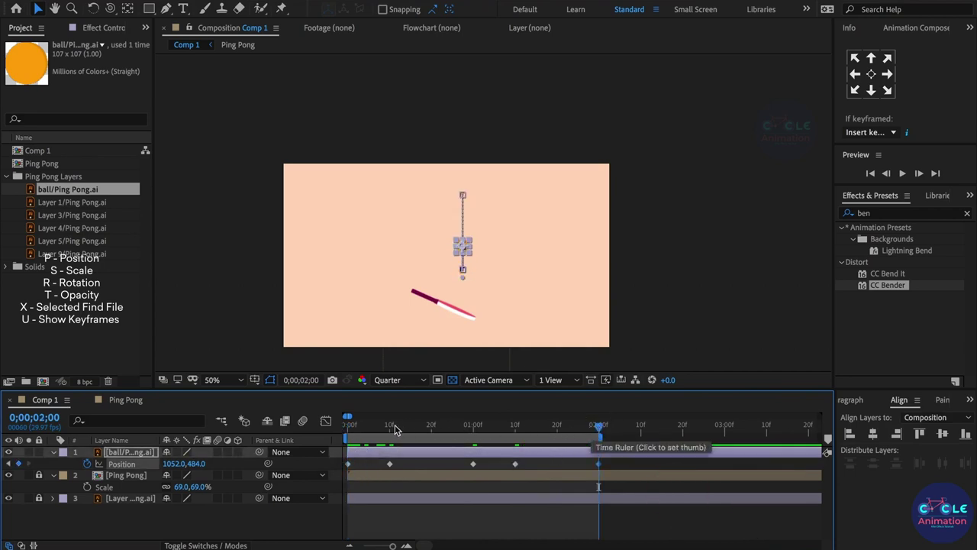
Step: Scrub the bounce to check the ball meeting the paddle near 1;20 and frame 11
mouse_move(357, 423)
left_mouse_down()
mouse_move(390, 439)
mouse_move(541, 442)
left_mouse_up()
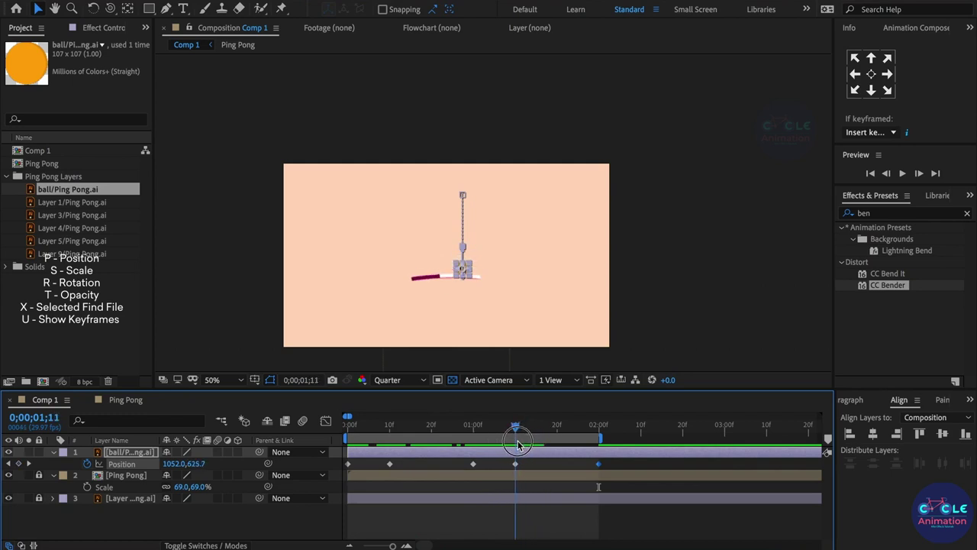
left_click_drag(543, 451, 557, 457)
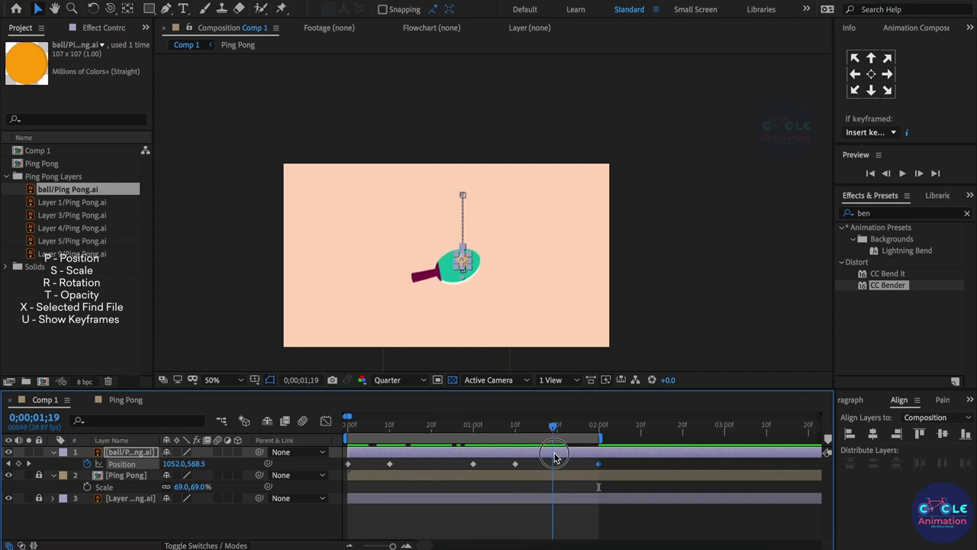
left_click(547, 464)
left_click(391, 426)
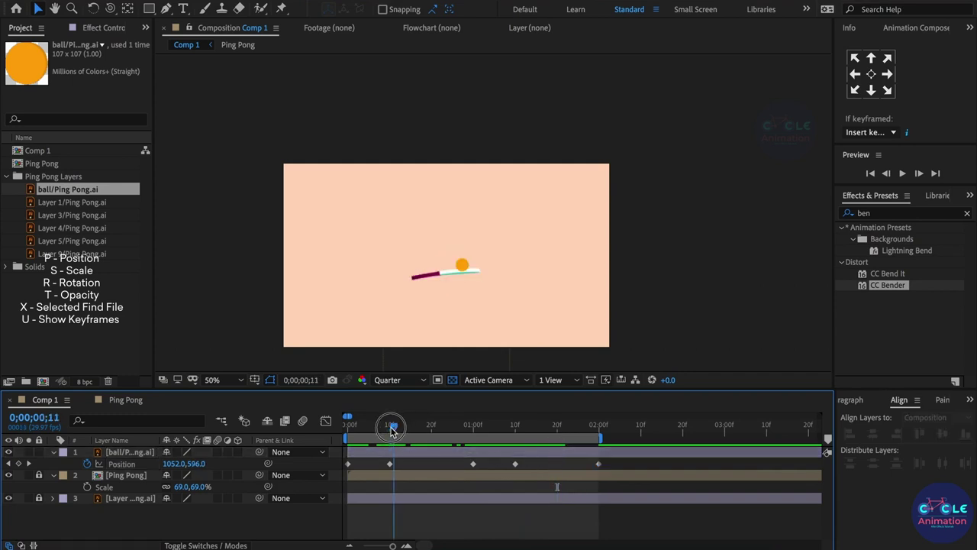
mouse_move(417, 437)
left_mouse_down()
mouse_move(475, 462)
mouse_move(519, 465)
mouse_move(323, 457)
mouse_move(563, 462)
mouse_move(432, 466)
left_mouse_up()
left_click_drag(427, 427, 475, 448)
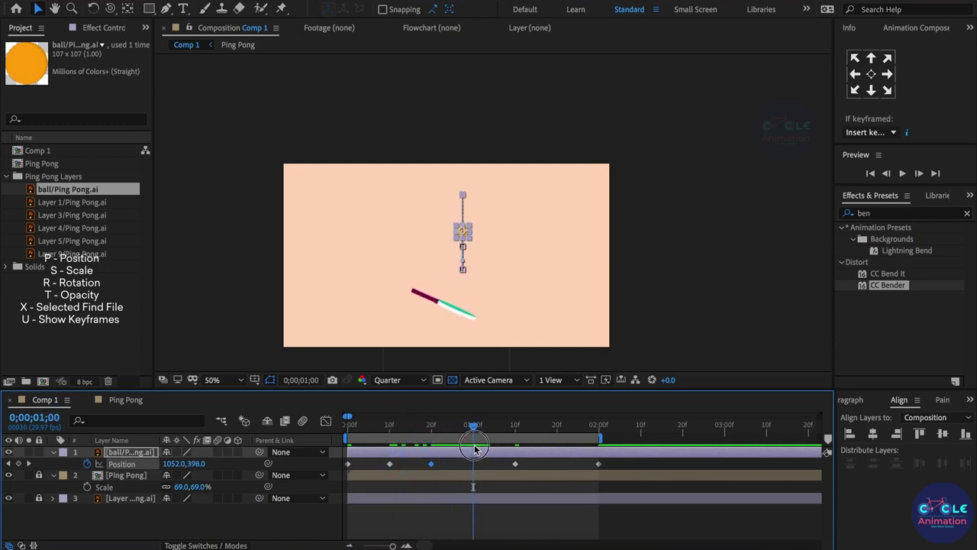
Step: Delete the ball's last two Position keyframes and review the bounce up to 1s
left_click(374, 466)
left_click_drag(364, 466, 343, 469)
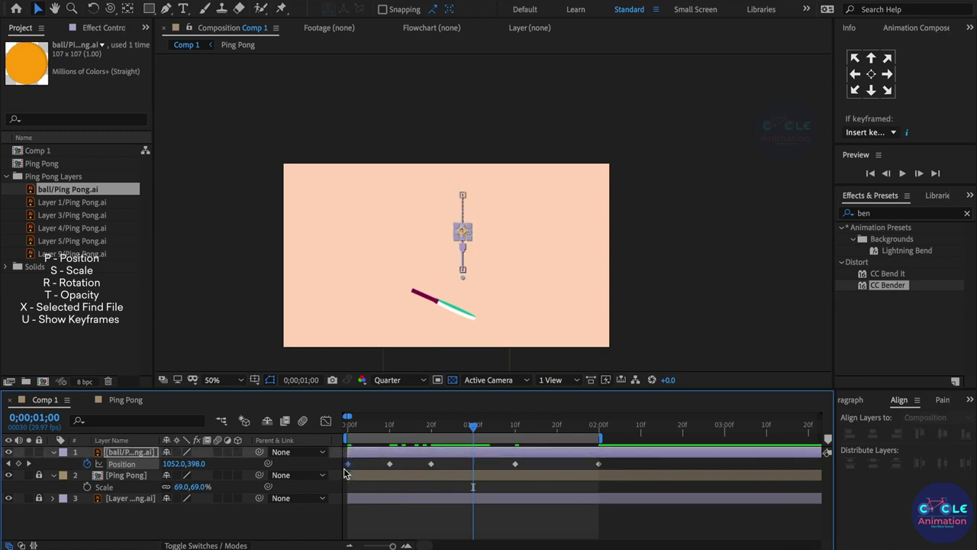
key("F2")
mouse_move(505, 465)
left_mouse_down()
mouse_move(622, 465)
mouse_move(499, 465)
left_mouse_up()
key("Delete")
left_click_drag(345, 432, 424, 437)
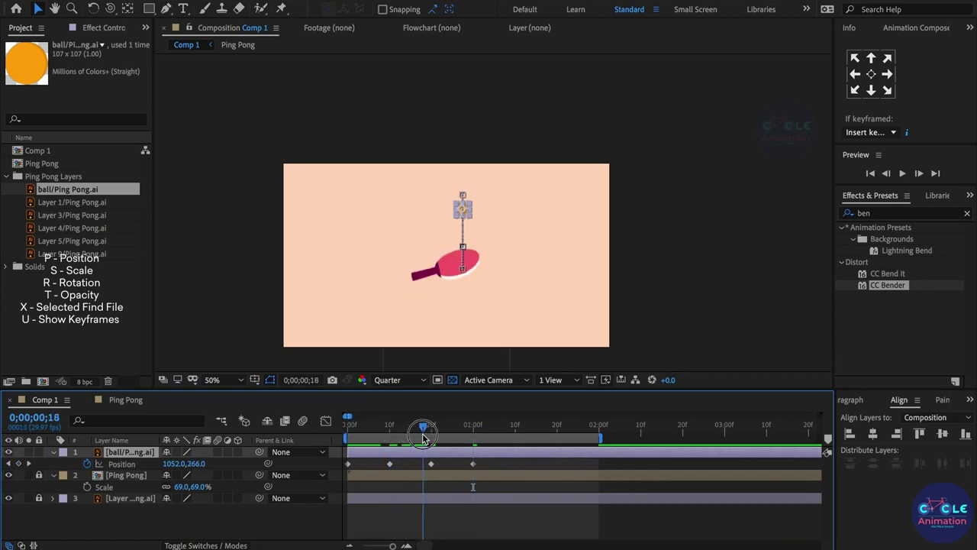
left_click_drag(424, 437, 474, 437)
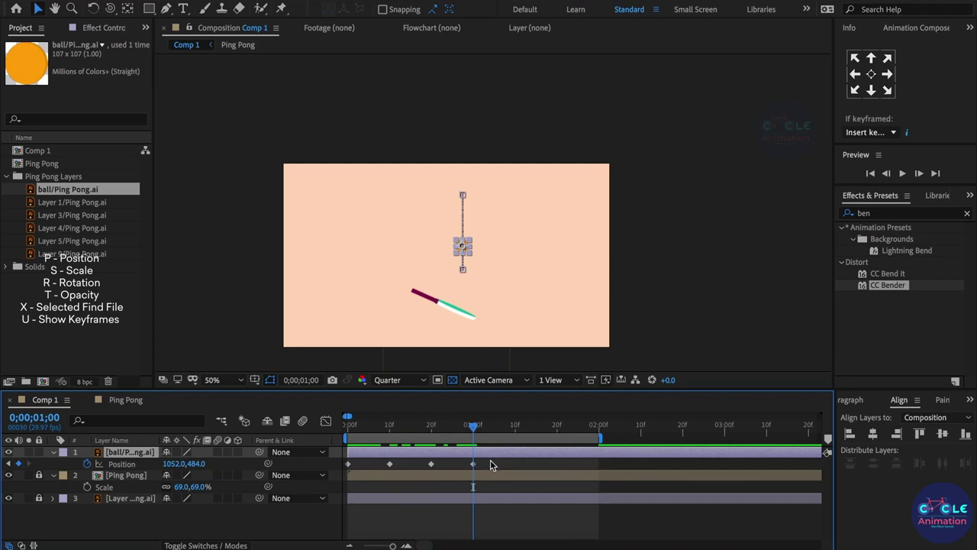
Step: Copy the four bounce keyframes and paste them at 1;00 for a second bounce
left_click_drag(489, 467, 345, 472)
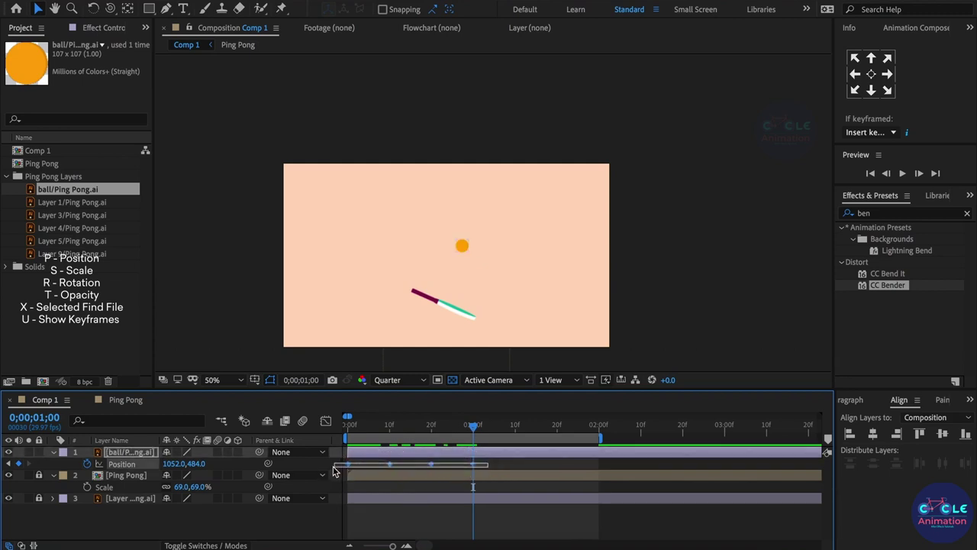
key("ctrl+shift+a")
mouse_move(346, 429)
left_mouse_down()
mouse_move(507, 443)
mouse_move(585, 432)
mouse_move(433, 471)
left_mouse_up()
left_click(432, 464)
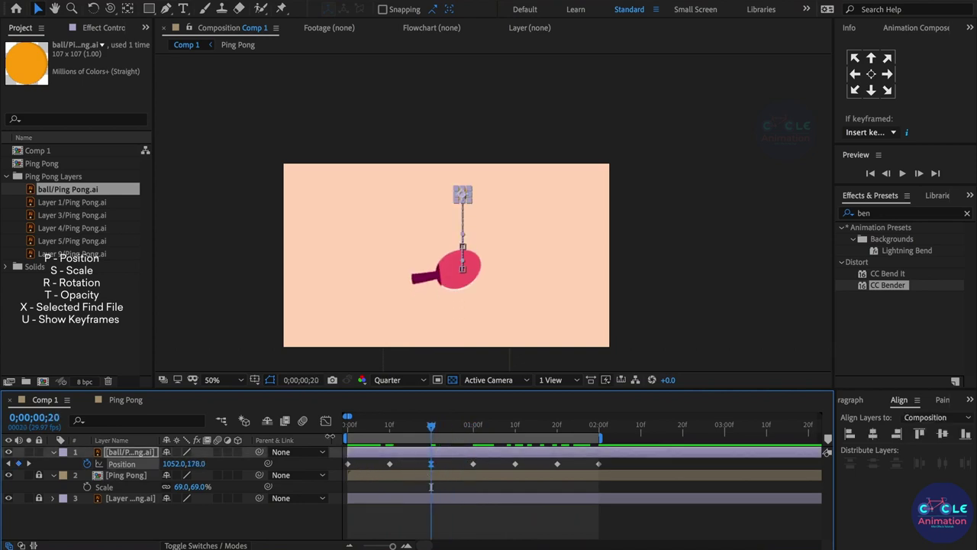
Step: Ease the ball's first peak keyframe at 20f using the speed graph's influence handle
left_click(327, 420)
mouse_move(438, 513)
left_mouse_down()
mouse_move(452, 513)
mouse_move(351, 510)
left_mouse_up()
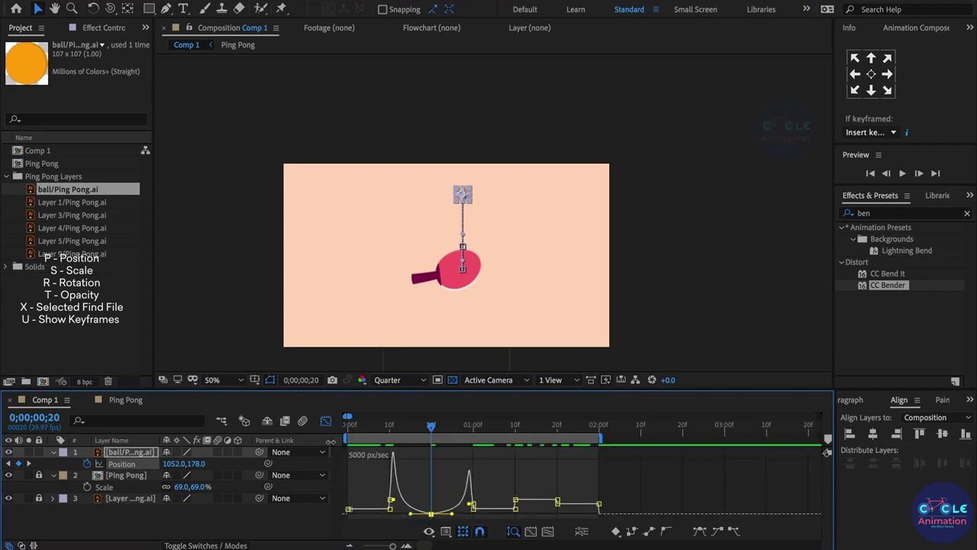
left_click(327, 421)
left_click_drag(450, 426, 521, 436)
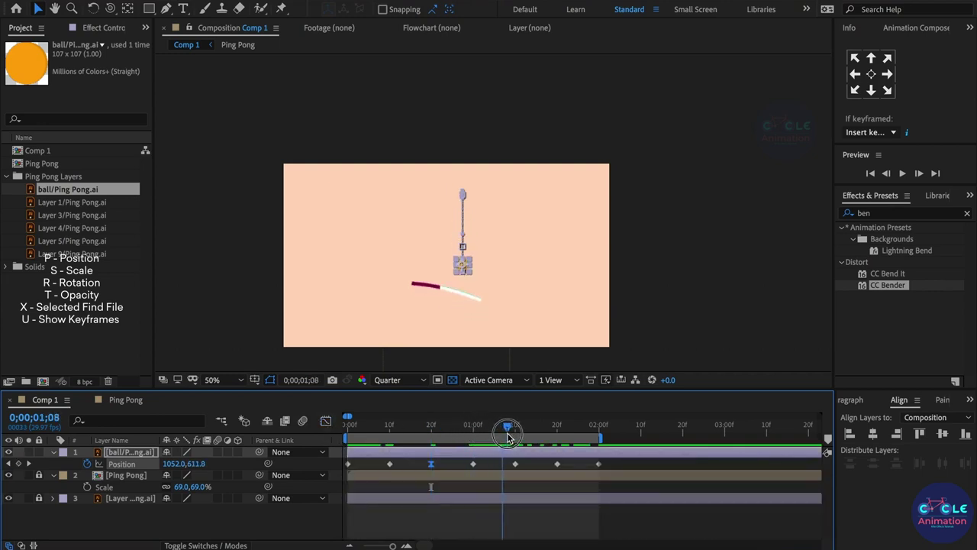
left_click_drag(522, 435, 561, 429)
Step: Apply Easy Ease to the second peak at 1;20 and extend it to full influence
left_click(559, 467)
left_click(558, 465)
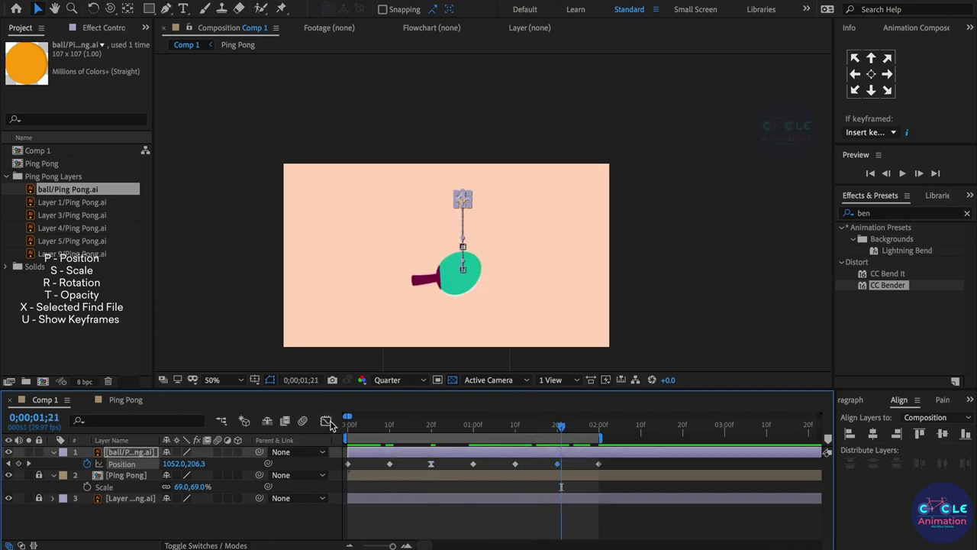
key("F9")
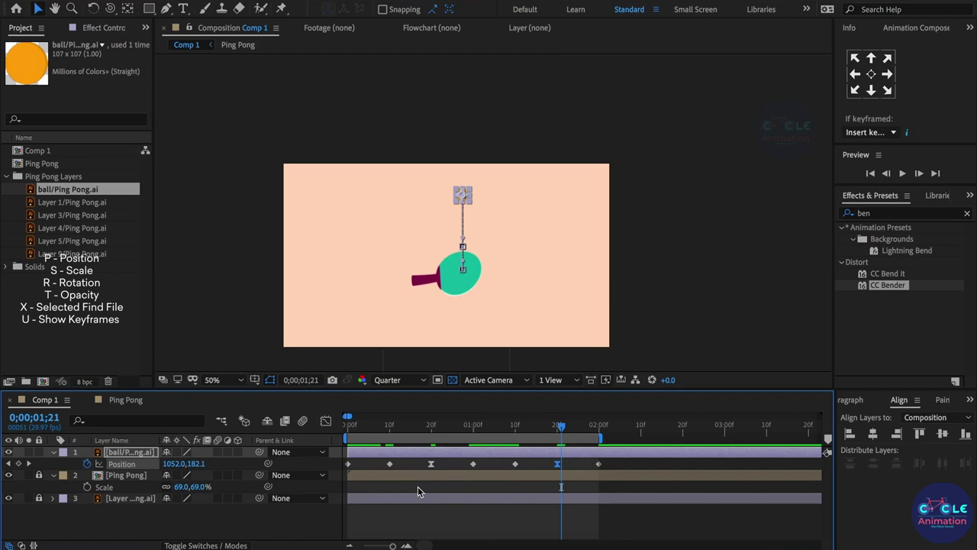
left_click(326, 422)
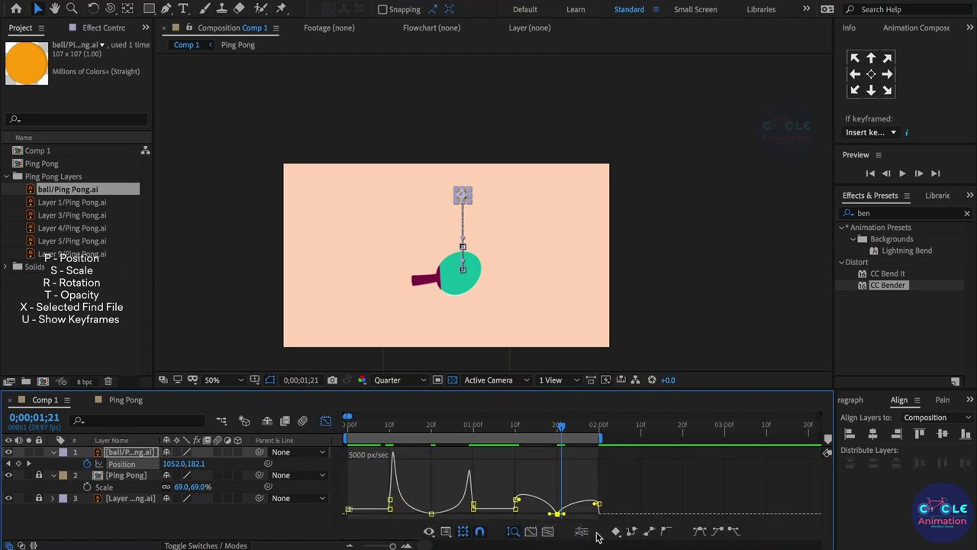
mouse_move(567, 515)
left_mouse_down()
mouse_move(597, 513)
mouse_move(510, 521)
left_mouse_up()
left_click(326, 422)
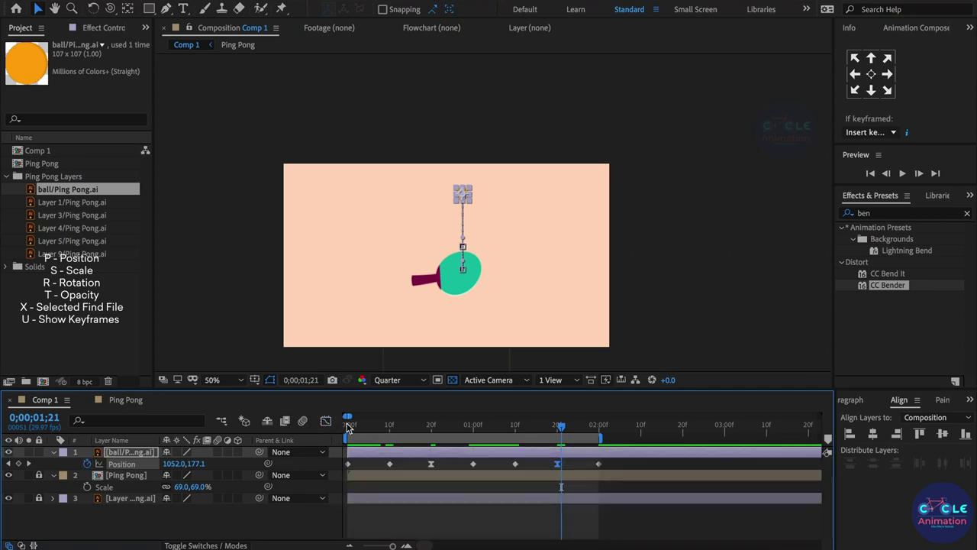
Step: Play a preview of the eased bouncing ball from the start
left_click(349, 429)
left_click(465, 502)
key("space")
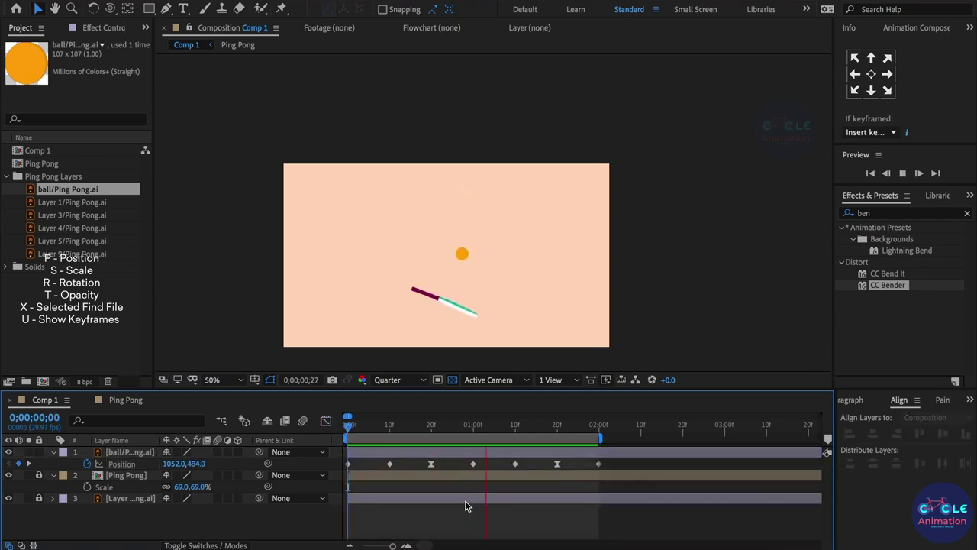
left_click(347, 426)
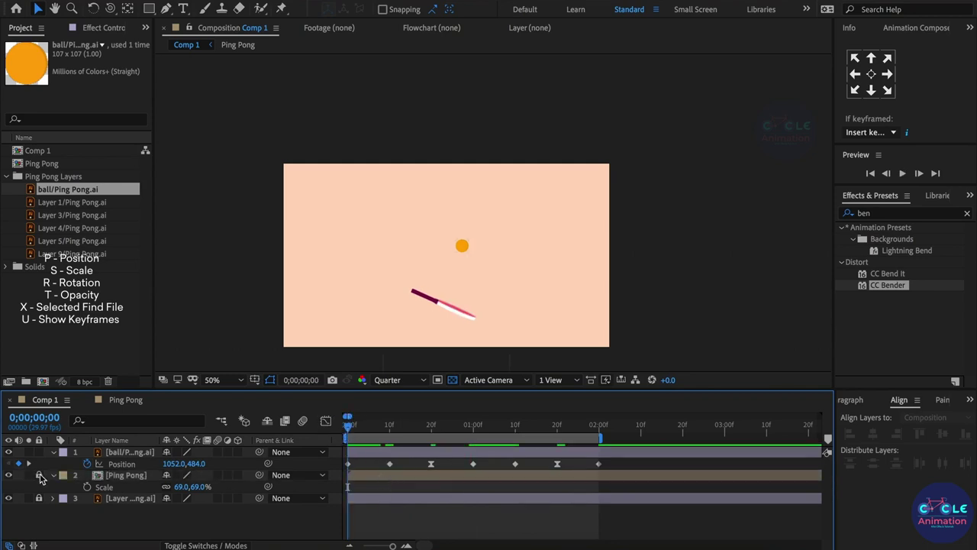
left_click(133, 478)
Step: Add a Stroke layer style to the Ping Pong layer and set its color to black (000000)
right_click(132, 475)
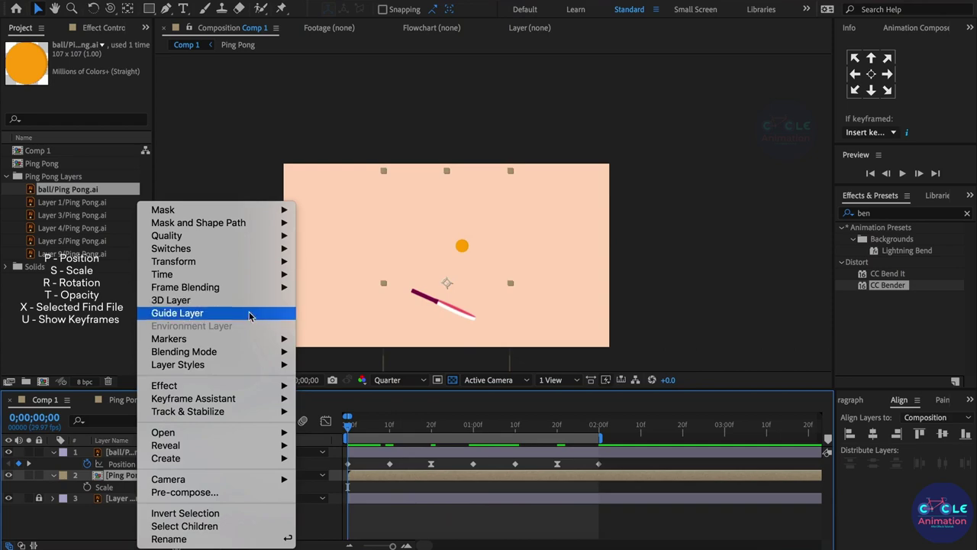
mouse_move(254, 365)
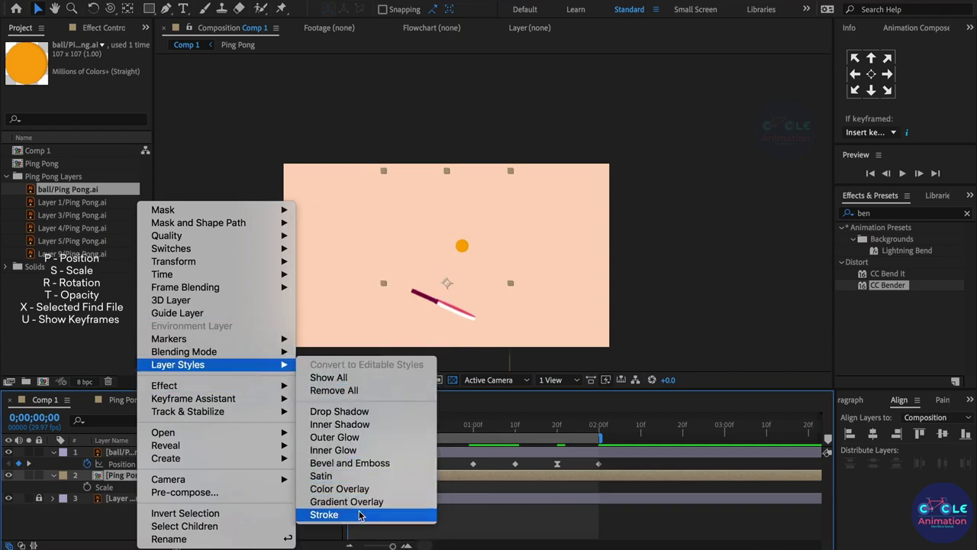
left_click(323, 514)
left_click(93, 522)
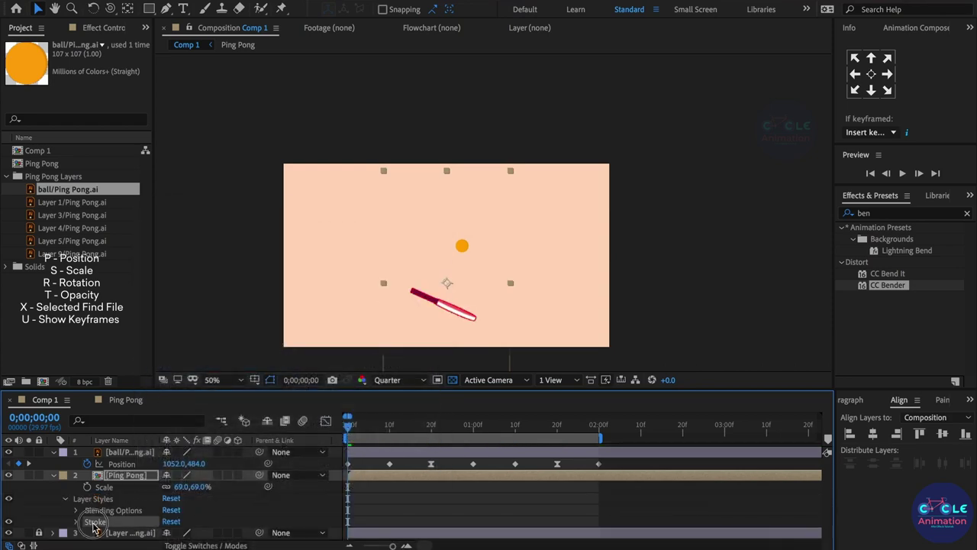
left_click(75, 522)
left_click(169, 499)
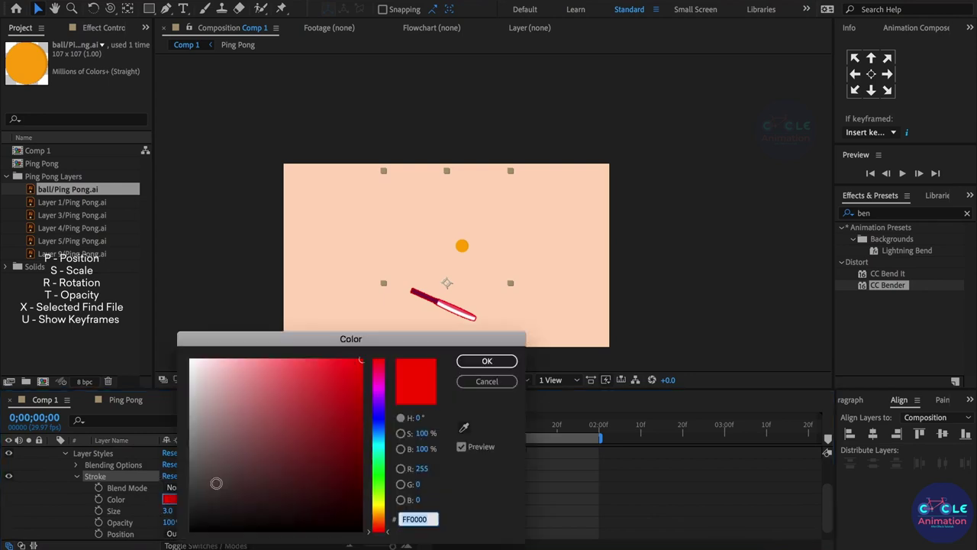
left_click_drag(216, 536, 208, 533)
left_click(496, 365)
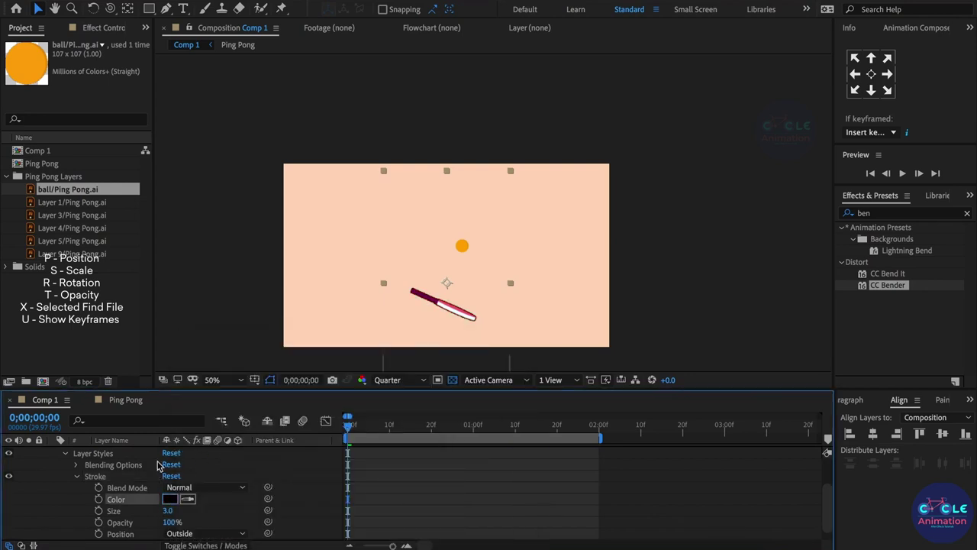
Step: Collapse the Ping Pong layer, open its precomp, and expand the handle layer's contents
scroll(65, 481, "up", 2)
left_click(53, 475)
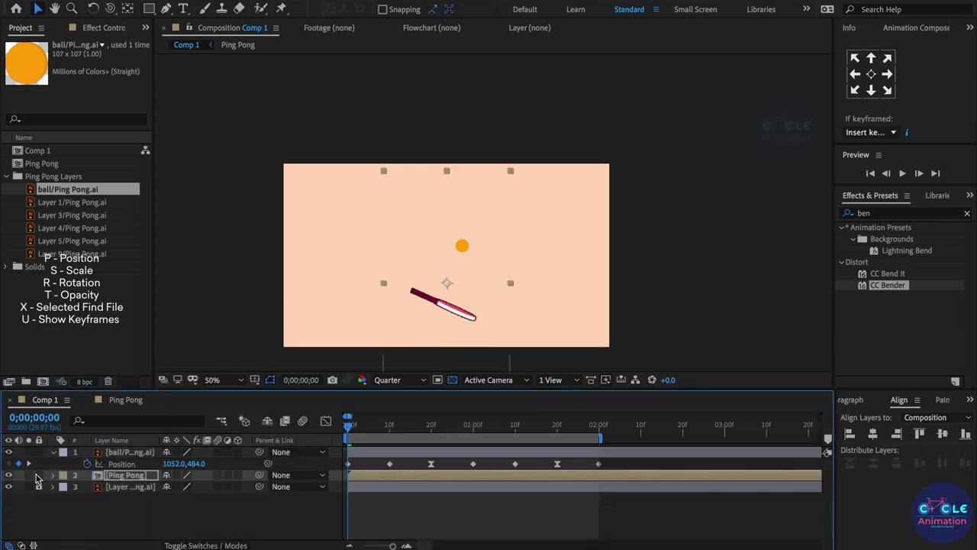
double_click(39, 479)
left_click(65, 488)
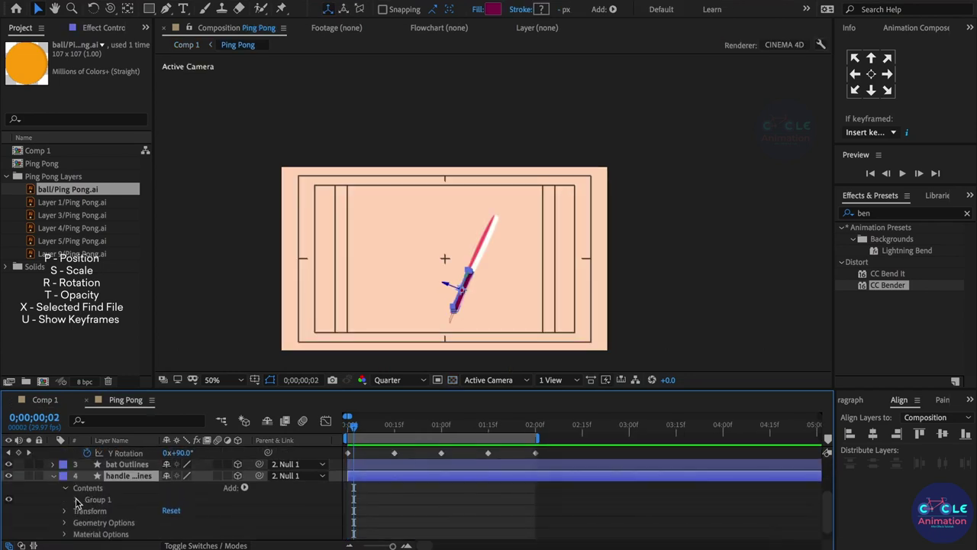
Step: Add a Side Color to the handle's material and set it to magenta E2208E
left_click_drag(369, 434, 404, 433)
left_click(245, 488)
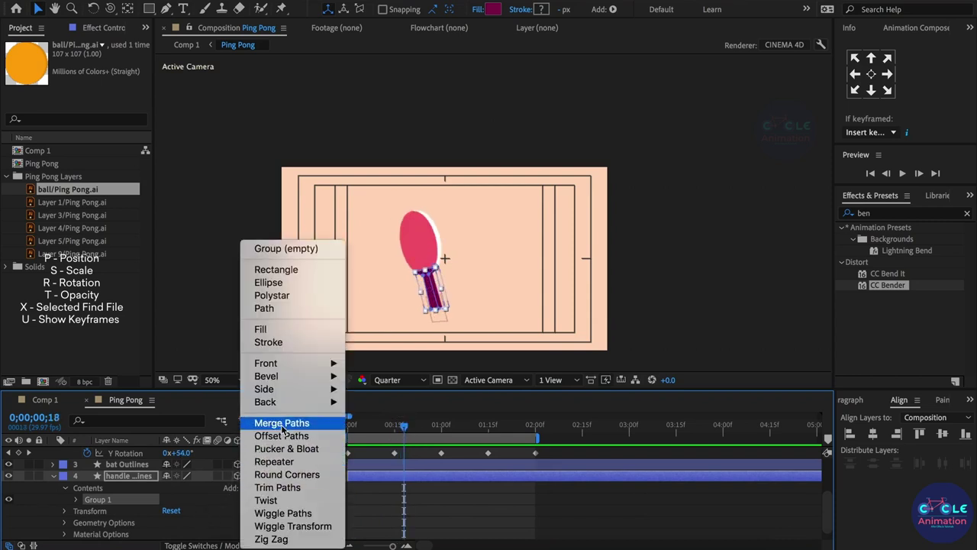
mouse_move(302, 391)
left_click(396, 391)
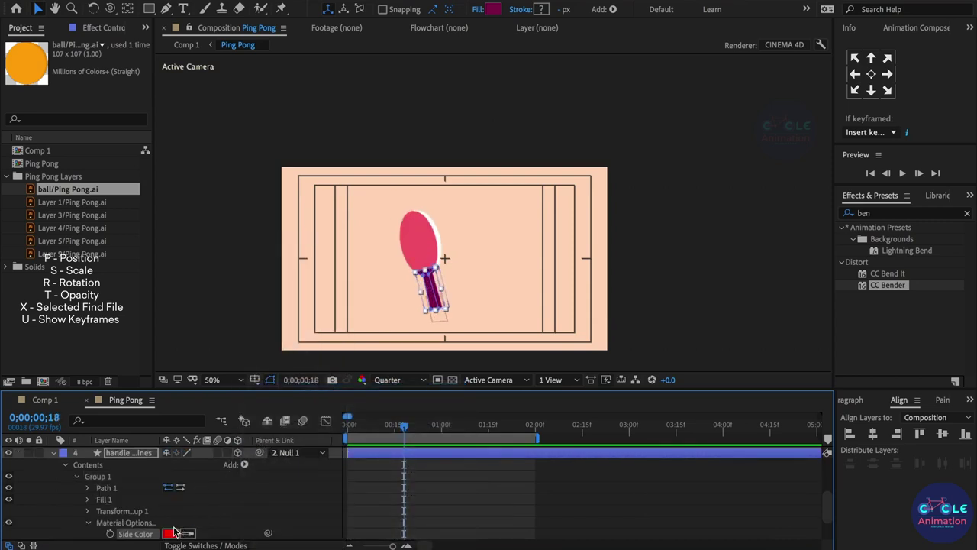
left_click(171, 511)
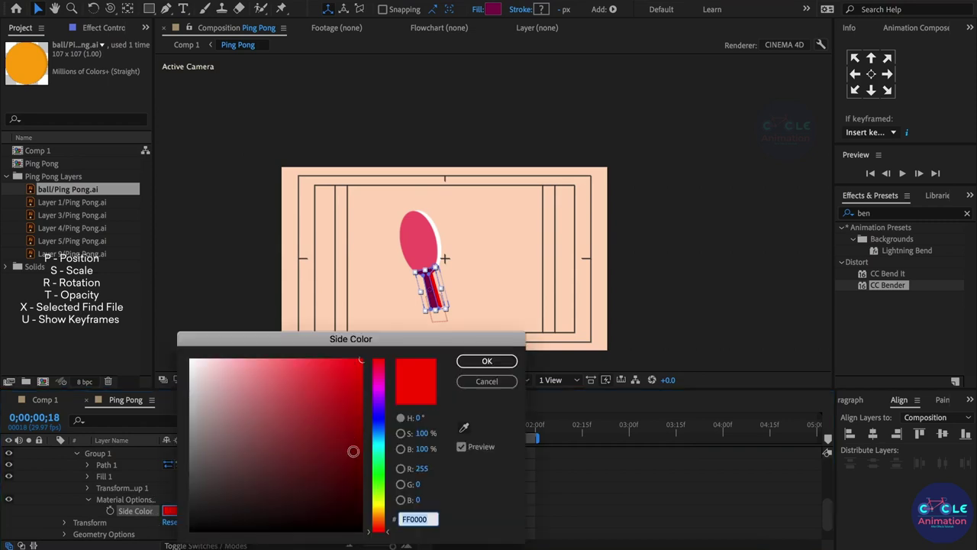
left_click(465, 429)
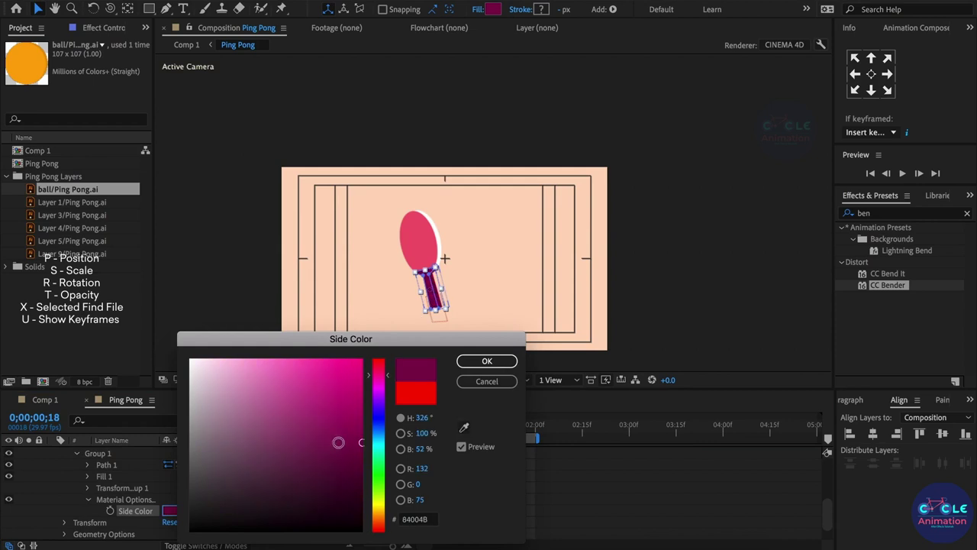
left_click_drag(331, 442, 336, 375)
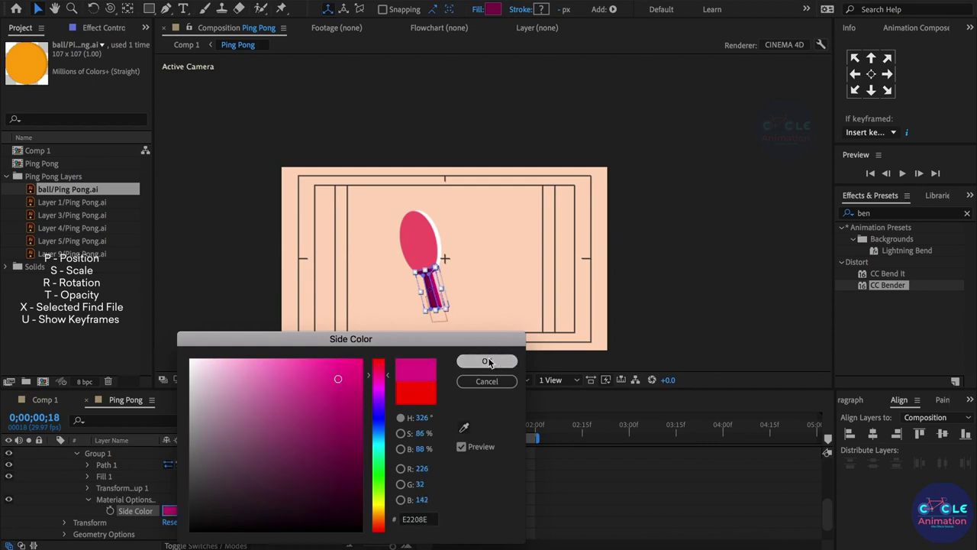
left_click(489, 361)
mouse_move(403, 425)
left_mouse_down()
mouse_move(541, 428)
mouse_move(371, 429)
mouse_move(469, 425)
left_mouse_up()
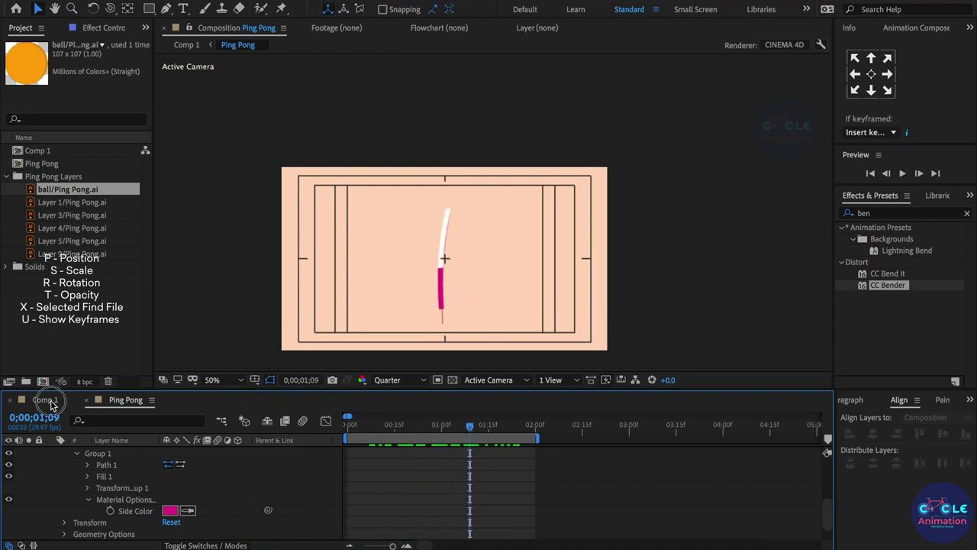
Step: Back in Comp 1, preview the ball and bat animation from frame 0
left_click(47, 400)
left_click(350, 429)
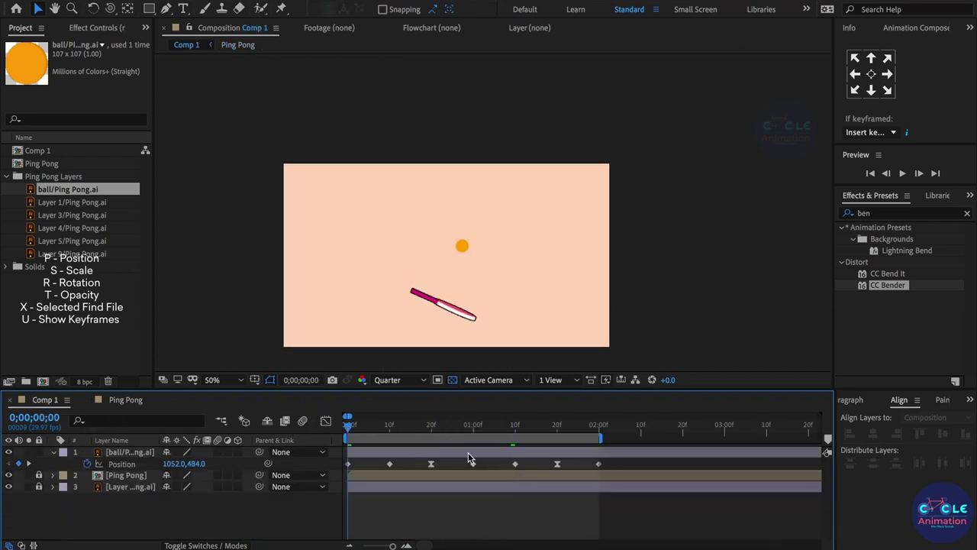
key("space")
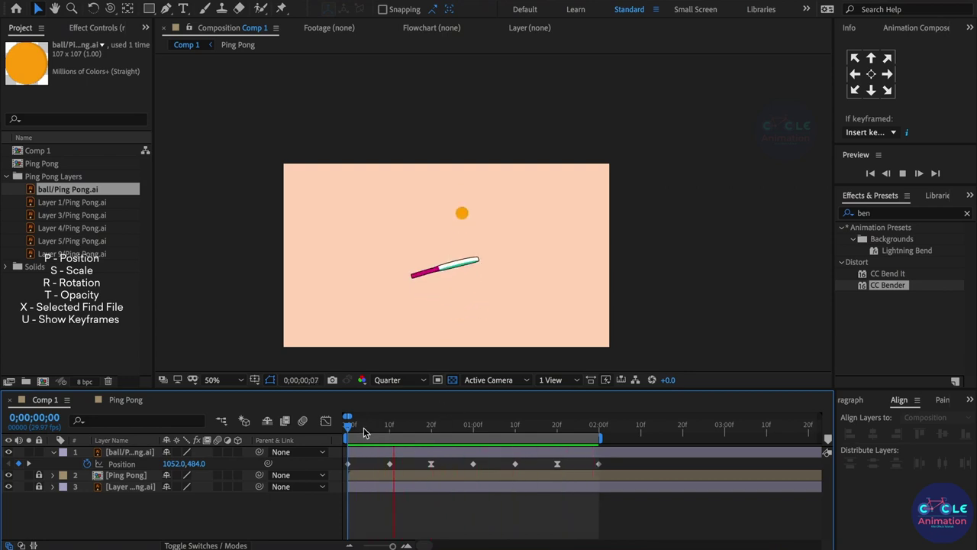
key("space")
Step: Select the Ping Pong layer and reveal its Scale property
left_click(428, 475)
key("s")
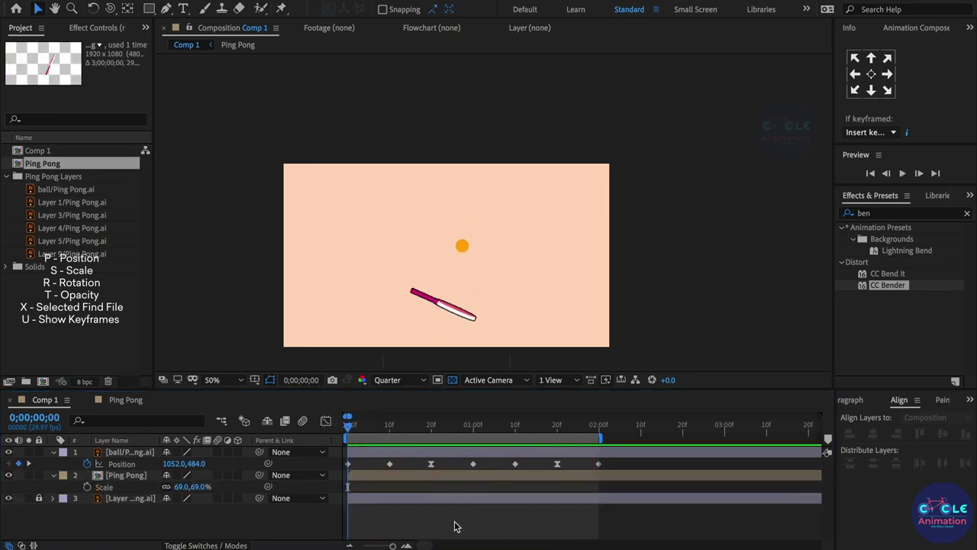
left_click(453, 521)
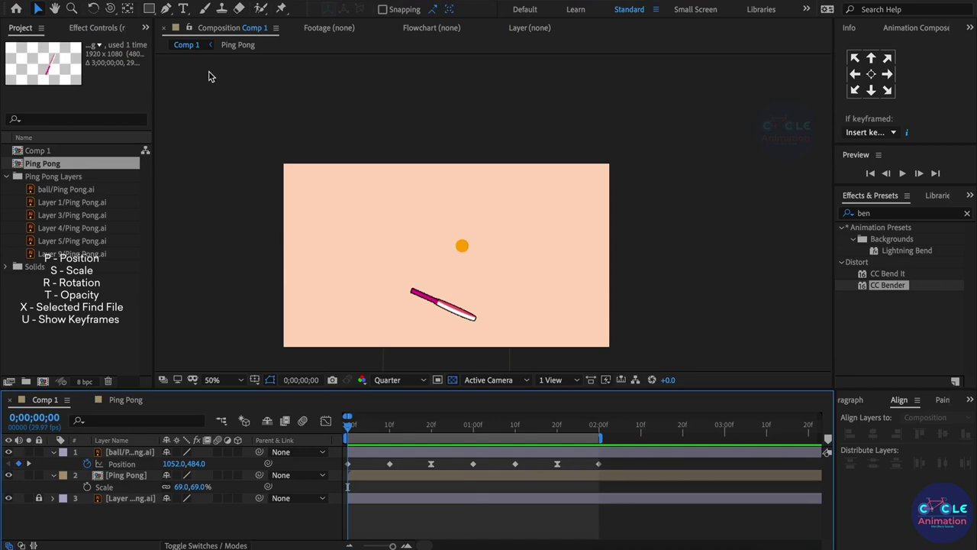
Step: Create a new null object (Null 2) and parent the ball and Ping Pong layers to it
left_click(252, 0)
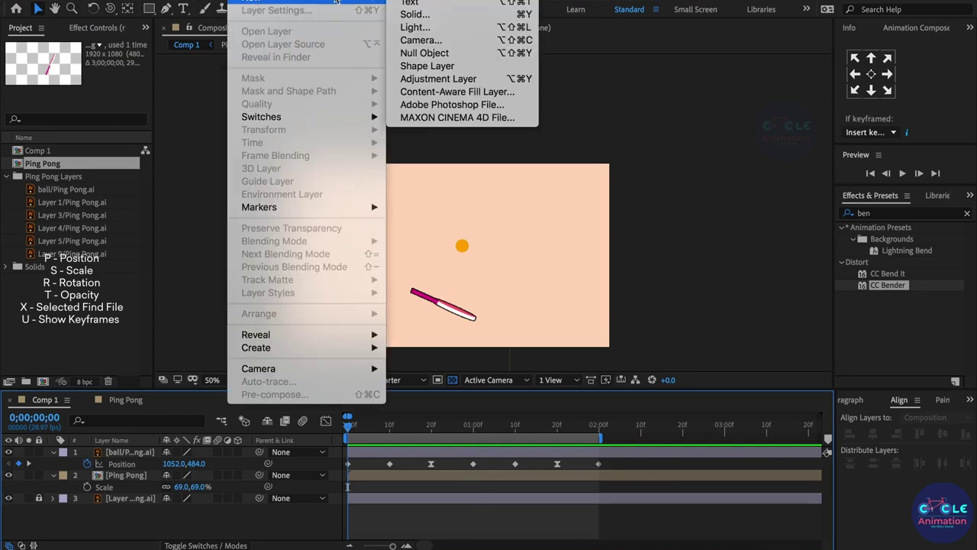
left_click(428, 53)
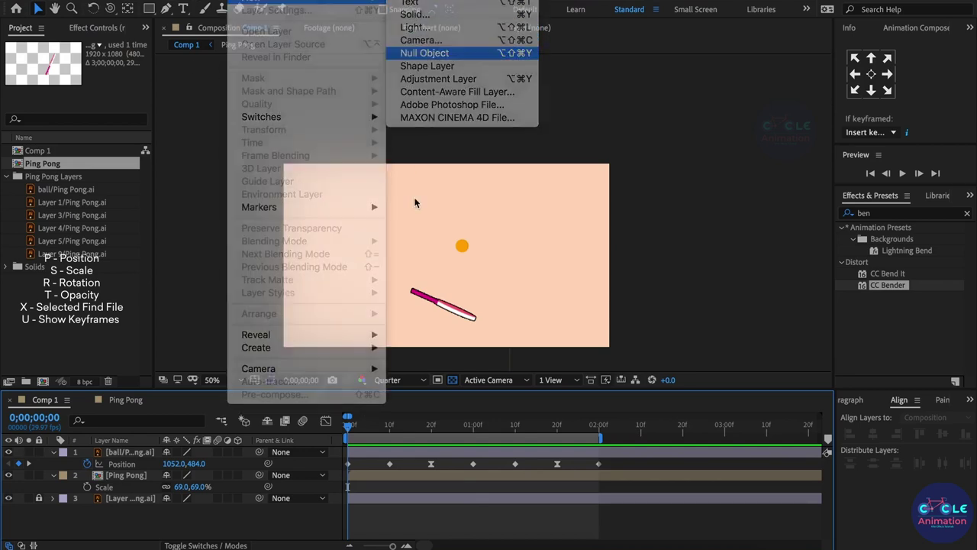
left_click(145, 464)
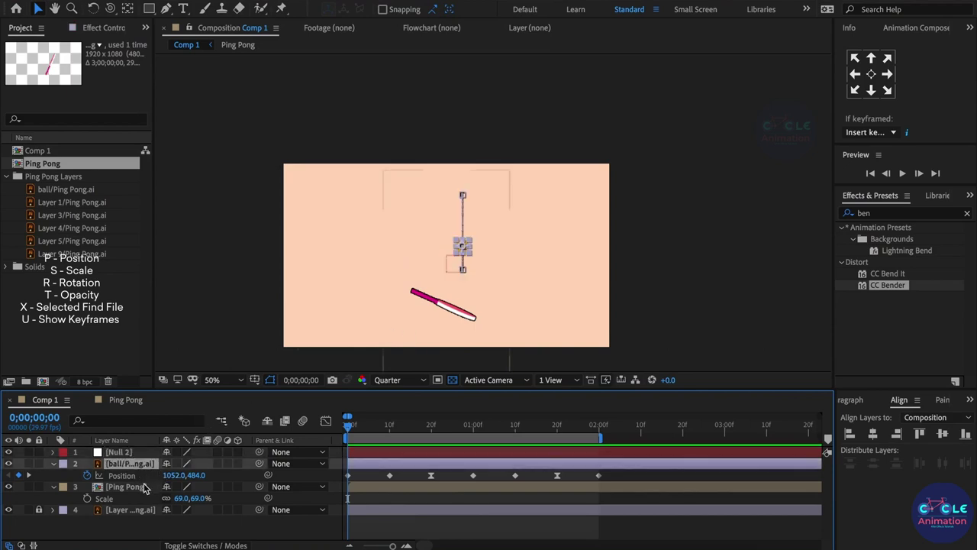
left_click(160, 487, "shift")
left_click_drag(261, 466, 239, 466)
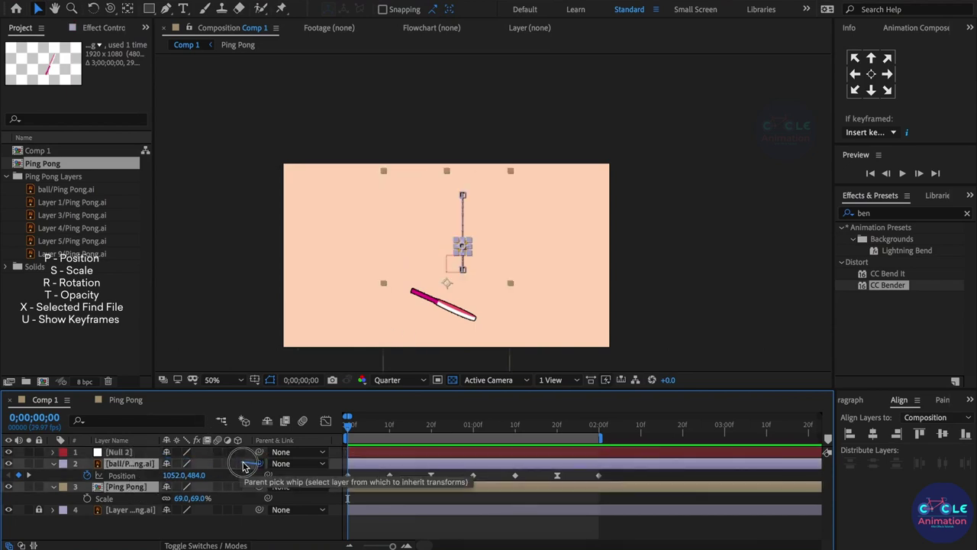
left_click(138, 454)
left_click(871, 76)
left_click(138, 468)
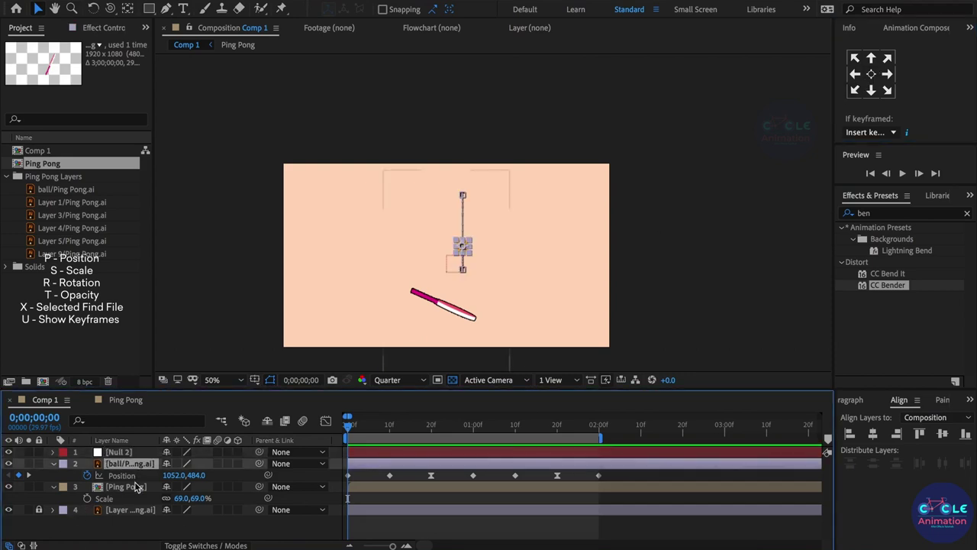
left_click(138, 487, "ctrl")
left_click_drag(130, 466, 122, 452)
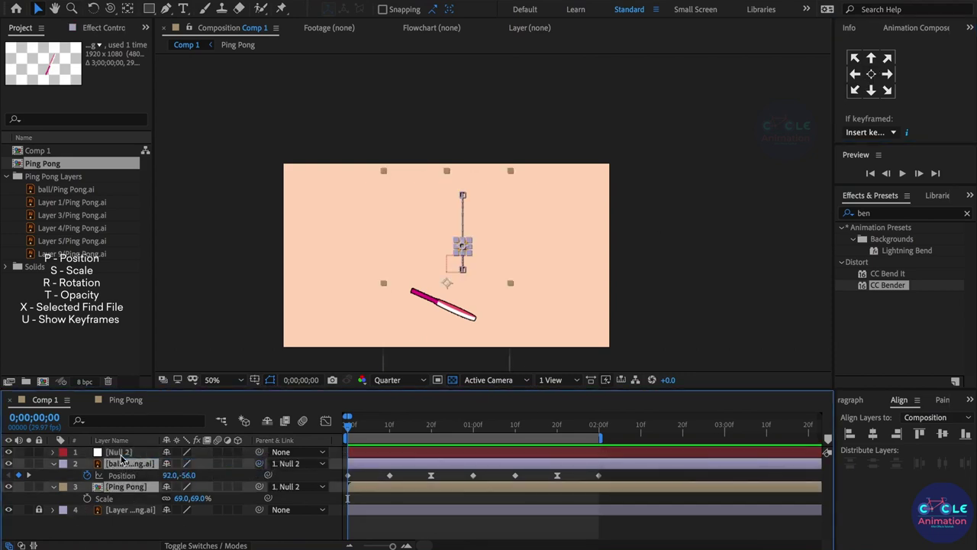
Step: Set Null 2's Scale to -100,100% to mirror the scene, then preview it
left_click(122, 452)
key("s")
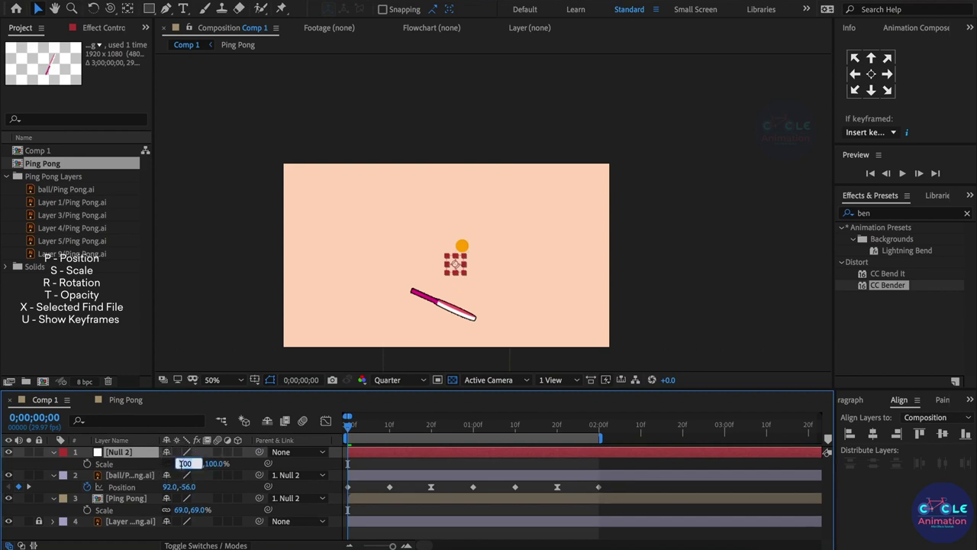
key("Return")
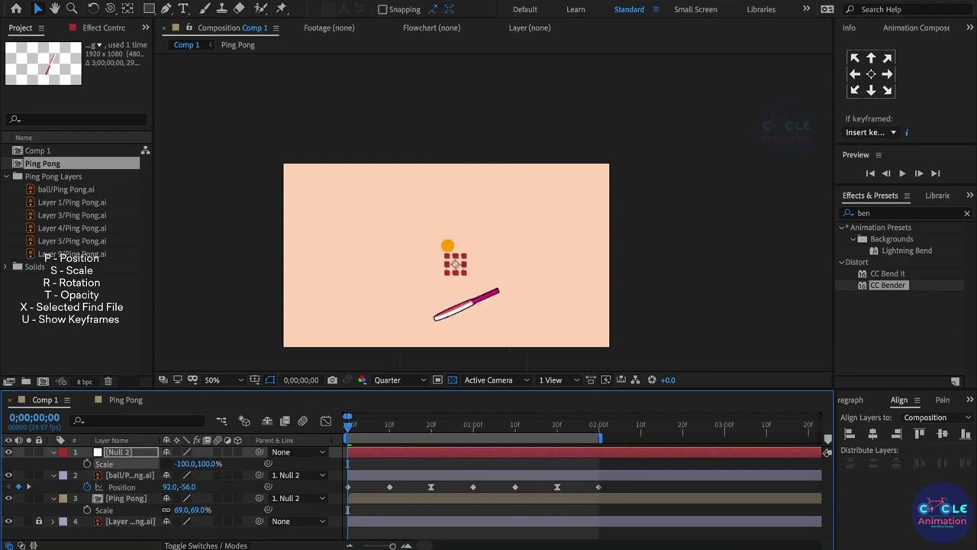
left_click(399, 505)
key("space")
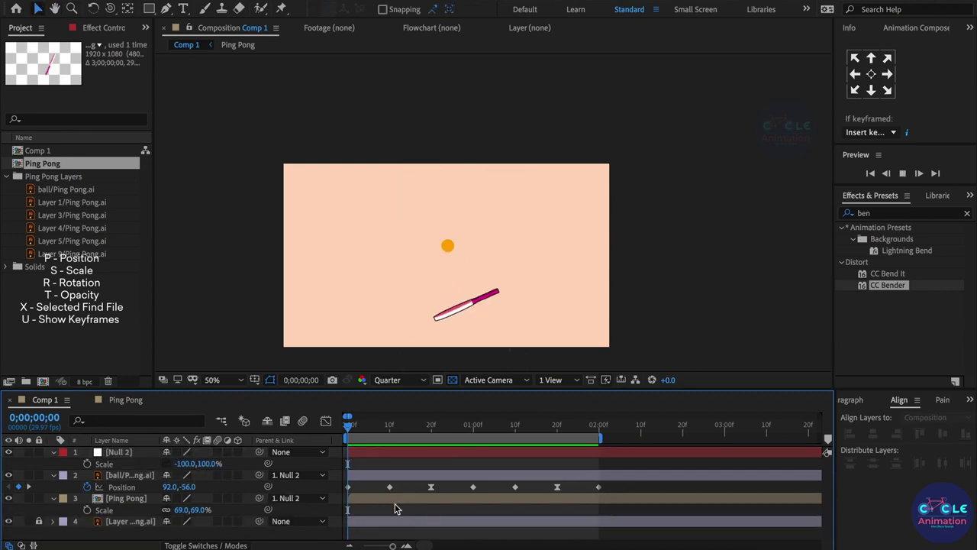